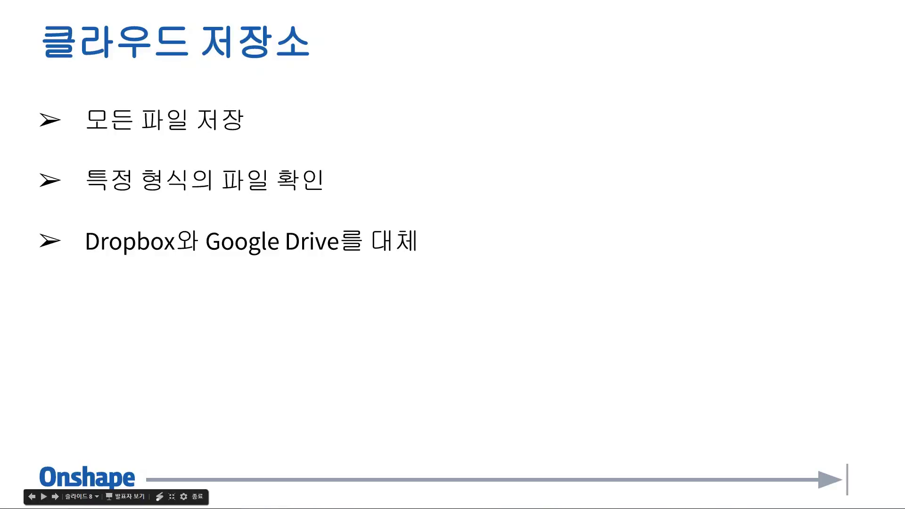
Advance to slide 9, 'A Look At Onshape', and exit the fullscreen slideshow
{"action": "key", "text": "Right"}
{"action": "key", "text": "Escape"}
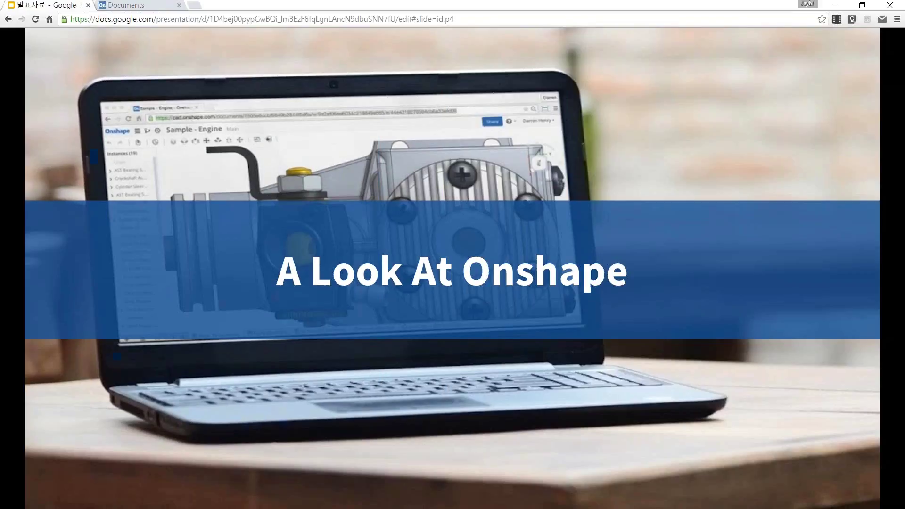
Import Pump Casting (machined).x_t as a private document and open its Pump Housing Part Studio
{"action": "left_click", "coordinate": [165, 5]}
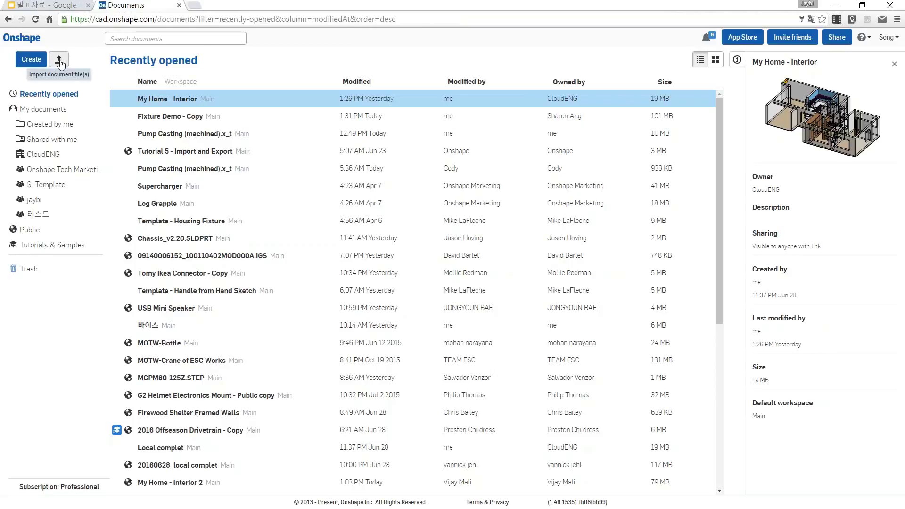
{"action": "left_click", "coordinate": [60, 61]}
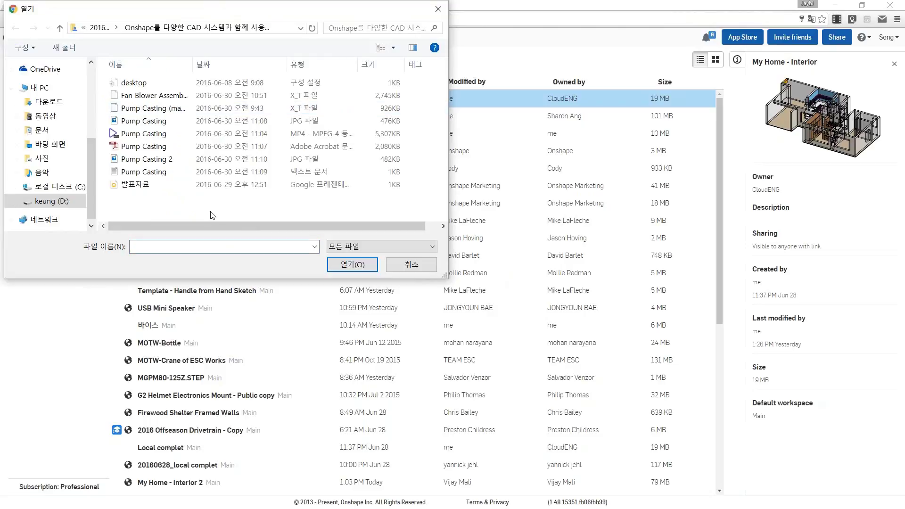
{"action": "left_click", "coordinate": [175, 112]}
{"action": "left_click", "coordinate": [356, 264]}
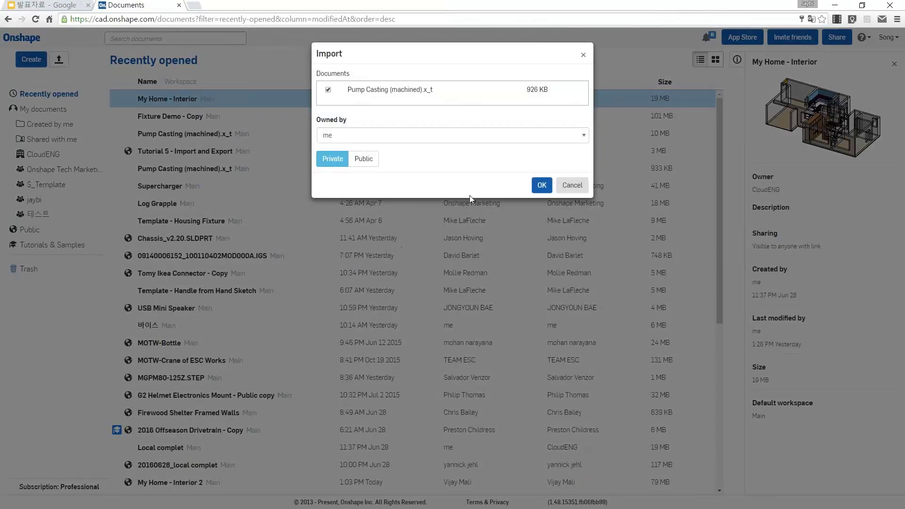
{"action": "left_click", "coordinate": [541, 186]}
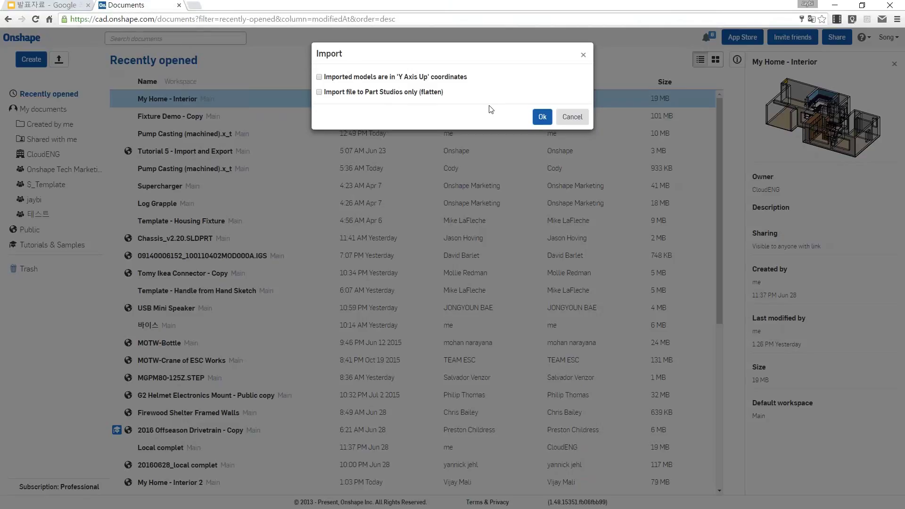
{"action": "left_click", "coordinate": [543, 117]}
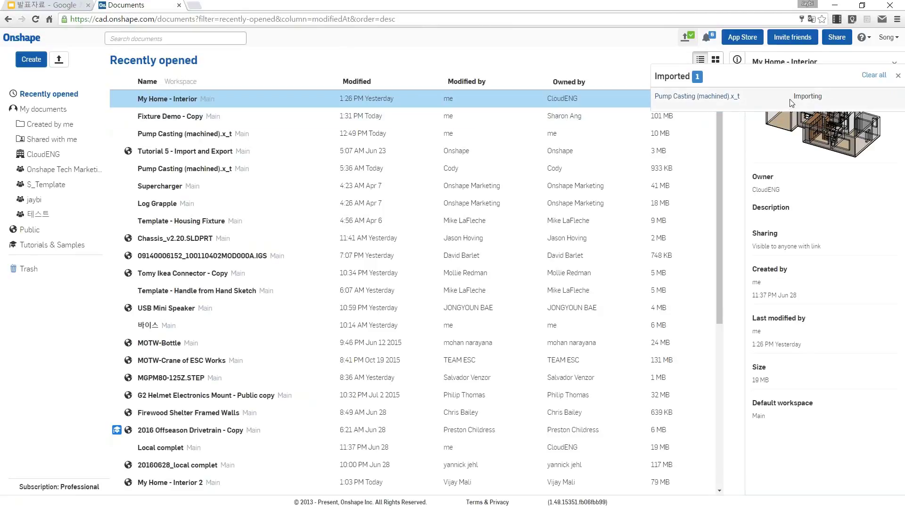
{"action": "double_click", "coordinate": [810, 96]}
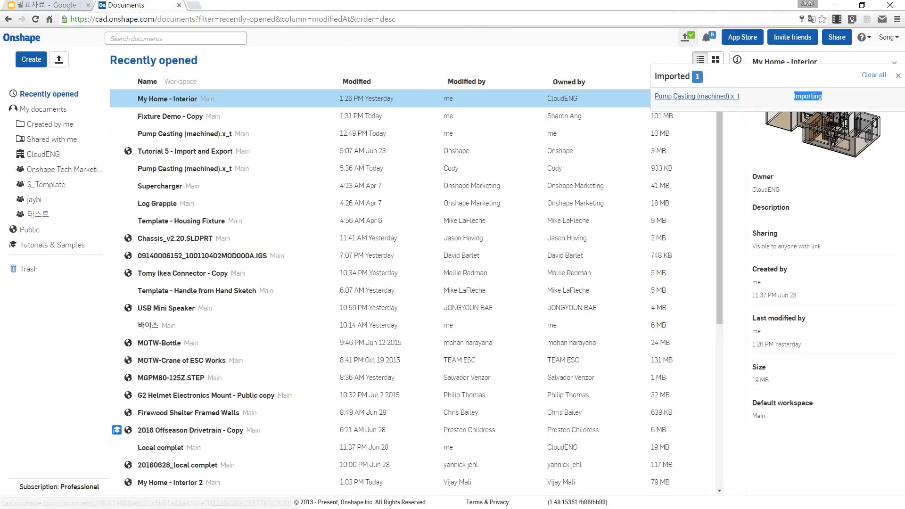
{"action": "left_click", "coordinate": [692, 96]}
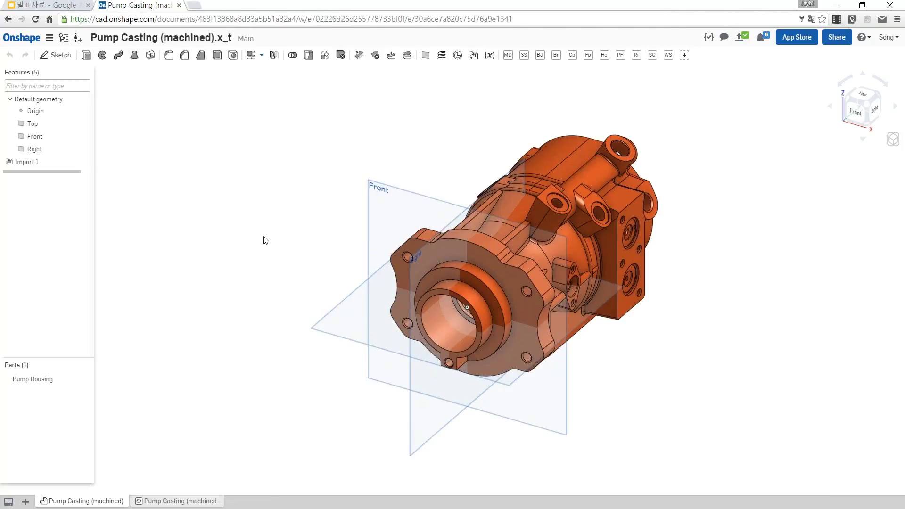
Orbit and pan the pump casting, check the x_t file's details, then return to the Part Studio
{"action": "mouse_move", "coordinate": [286, 283]}
{"action": "right_mouse_down"}
{"action": "mouse_move", "coordinate": [249, 285]}
{"action": "mouse_move", "coordinate": [338, 283]}
{"action": "mouse_move", "coordinate": [302, 281]}
{"action": "right_mouse_up"}
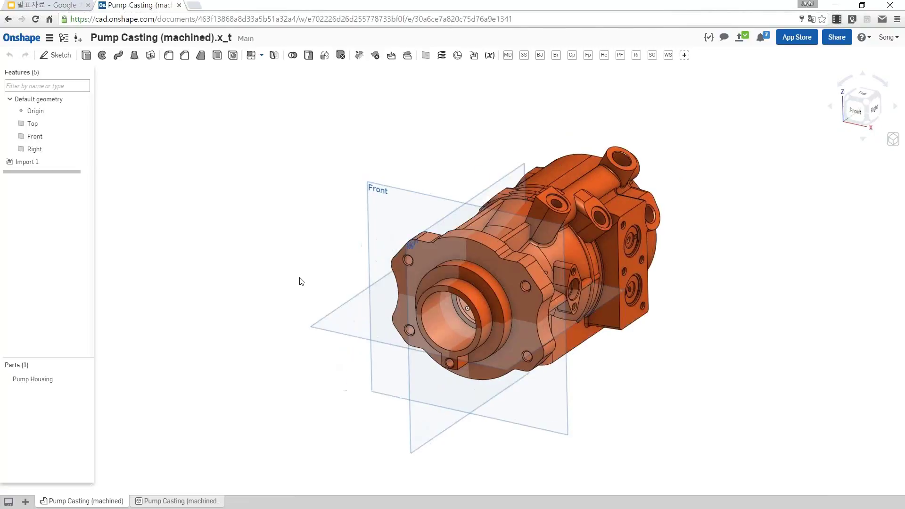
{"action": "middle_click_drag", "start_coordinate": [331, 257], "coordinate": [302, 224]}
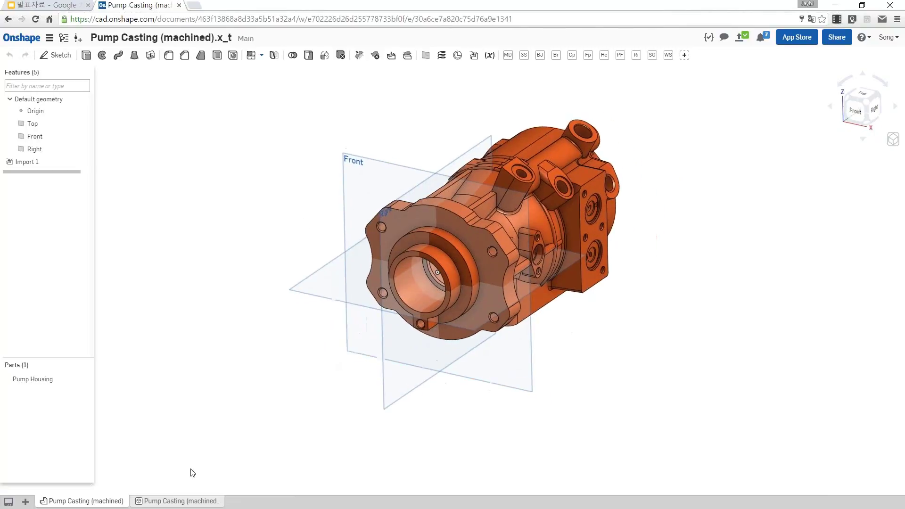
{"action": "left_click", "coordinate": [178, 503]}
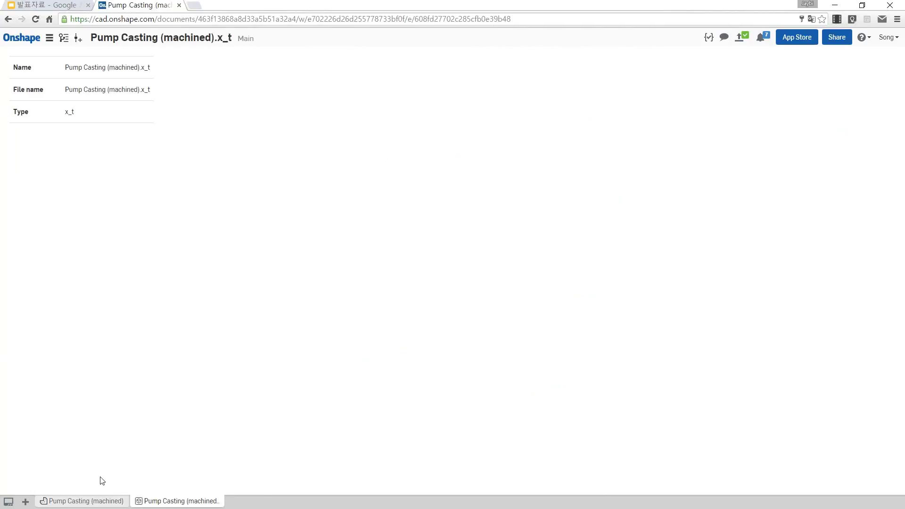
{"action": "left_click", "coordinate": [90, 502]}
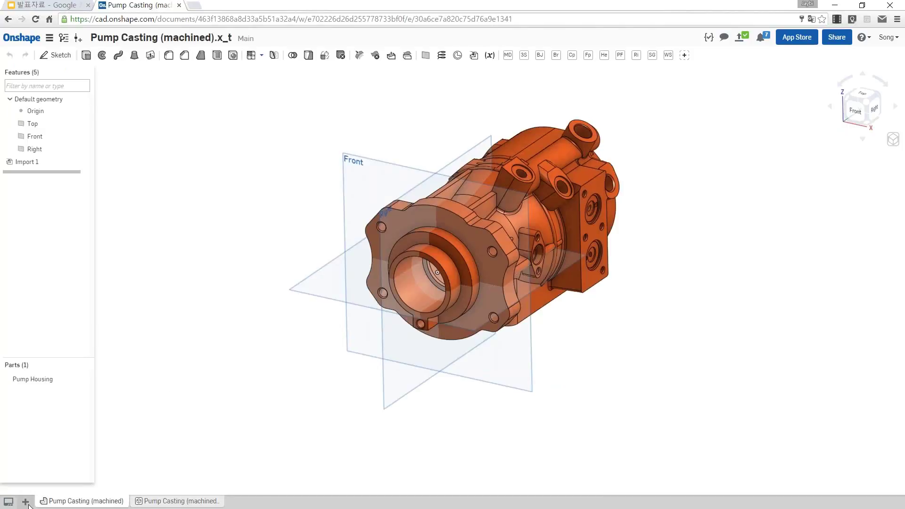
{"action": "left_click", "coordinate": [27, 503]}
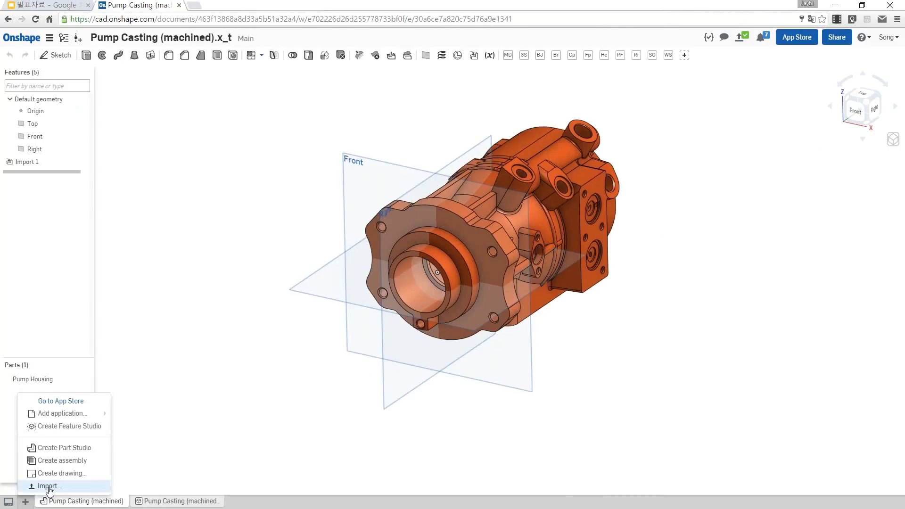
Import the Pump Casting JPG, MP4, PDF and TXT files into the document together
{"action": "left_click", "coordinate": [49, 490]}
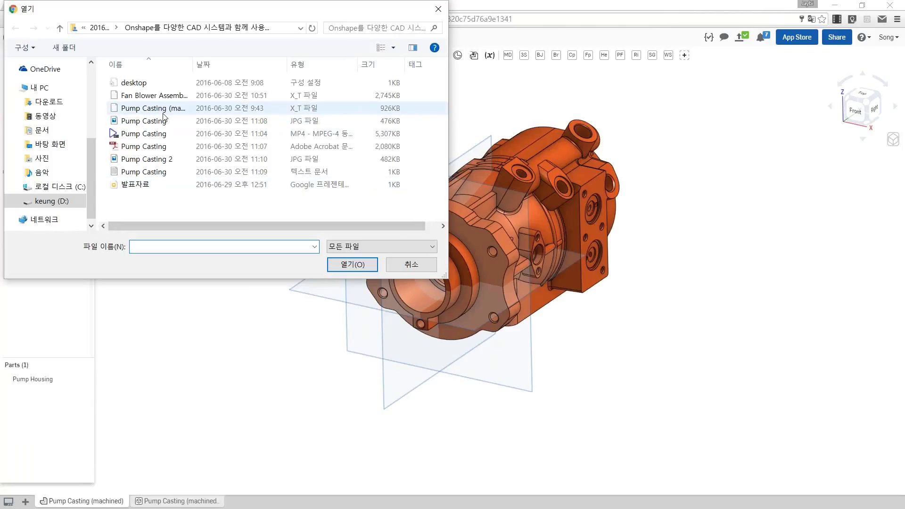
{"action": "left_click", "coordinate": [144, 121]}
{"action": "left_click", "coordinate": [147, 137], "text": "ctrl"}
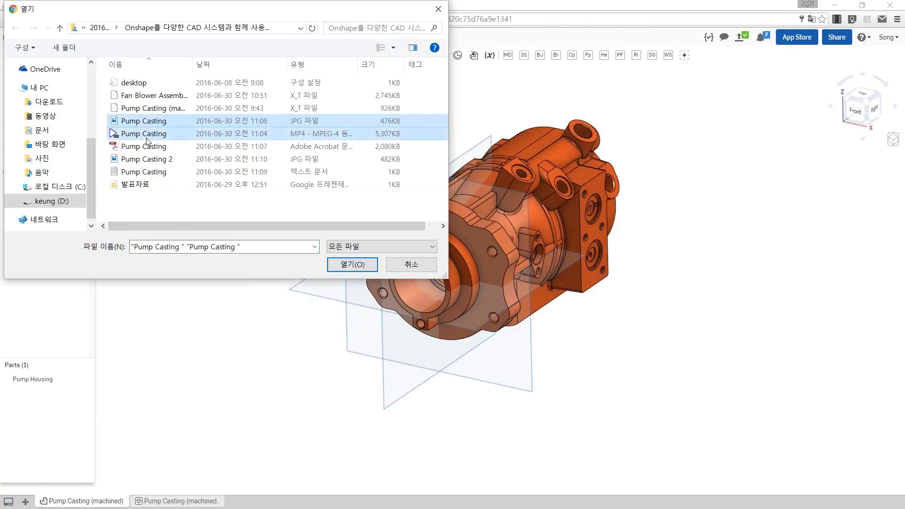
{"action": "left_click", "coordinate": [146, 146], "text": "ctrl"}
{"action": "left_click", "coordinate": [147, 172], "text": "ctrl"}
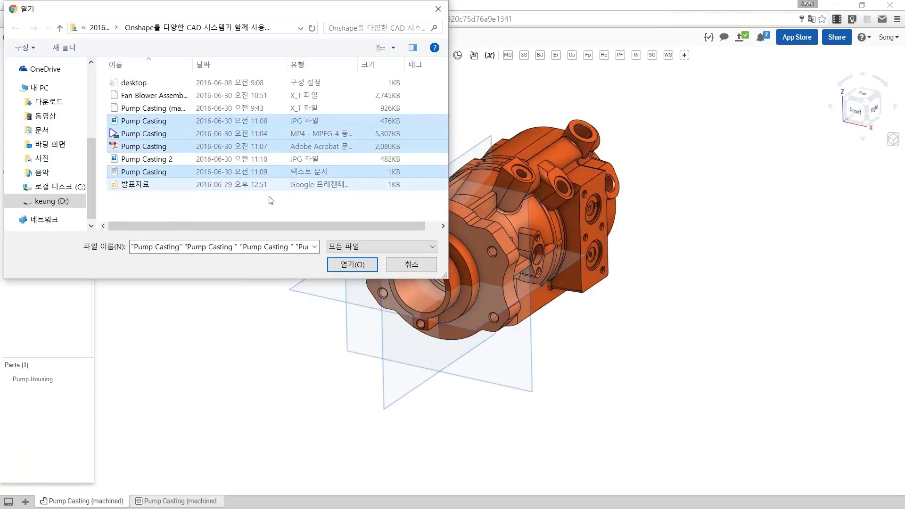
{"action": "left_click", "coordinate": [346, 266]}
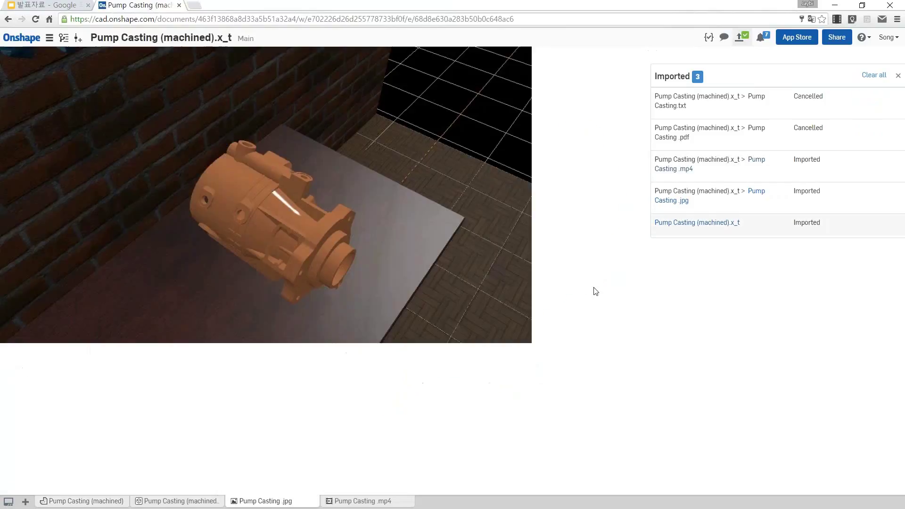
Import the Pump Casting PDF and TXT files into the document again
{"action": "left_click", "coordinate": [25, 502]}
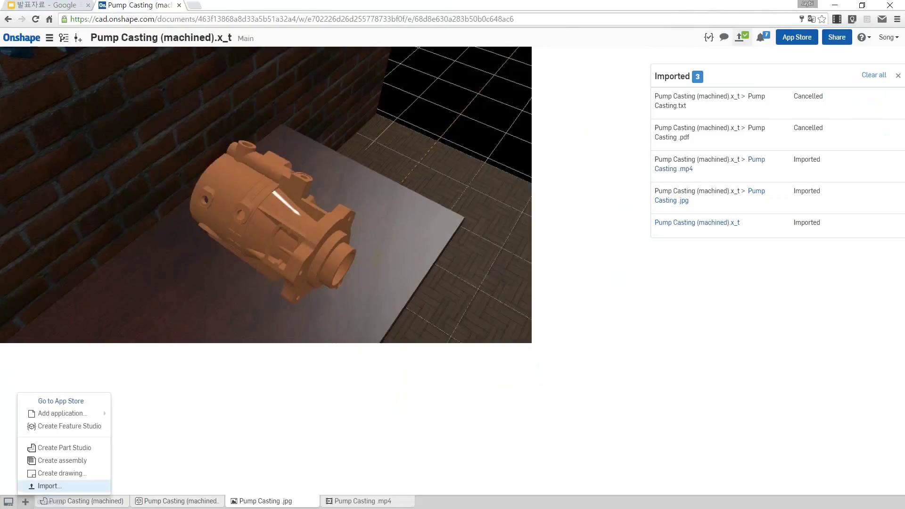
{"action": "left_click", "coordinate": [50, 487]}
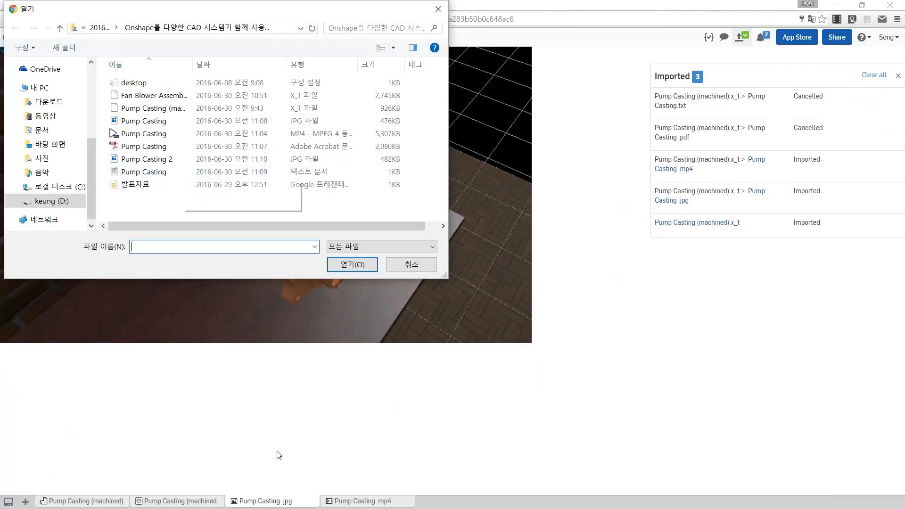
{"action": "left_click", "coordinate": [166, 144]}
{"action": "left_click", "coordinate": [151, 172], "text": "ctrl"}
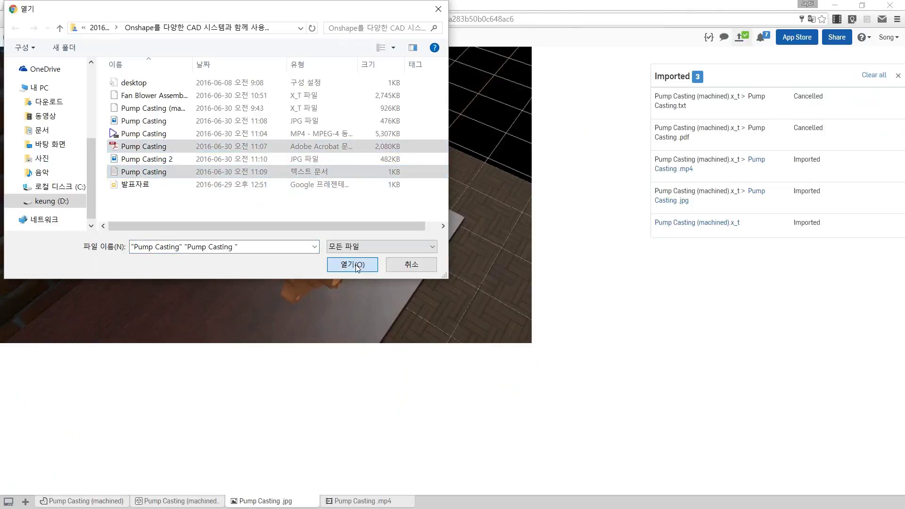
{"action": "left_click", "coordinate": [353, 270]}
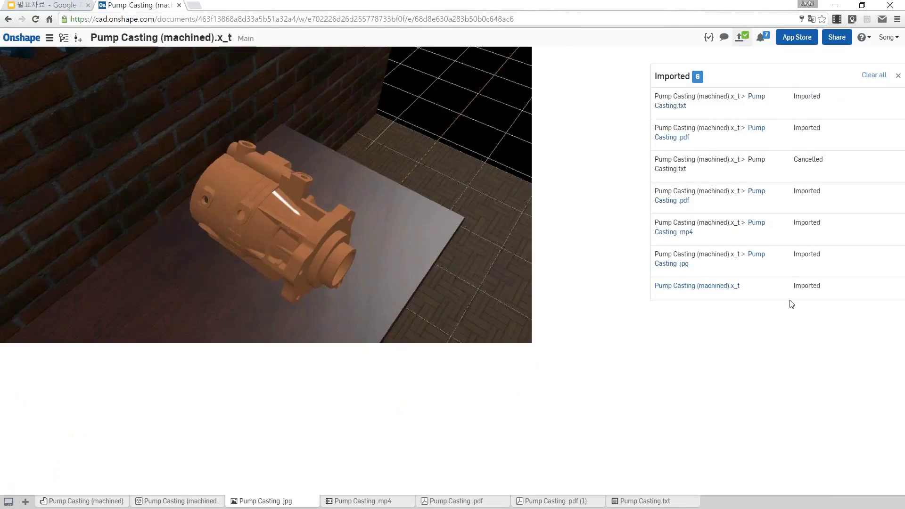
Close the imported-files list and review the Pump Casting MP4 video and PDF
{"action": "left_click", "coordinate": [898, 76]}
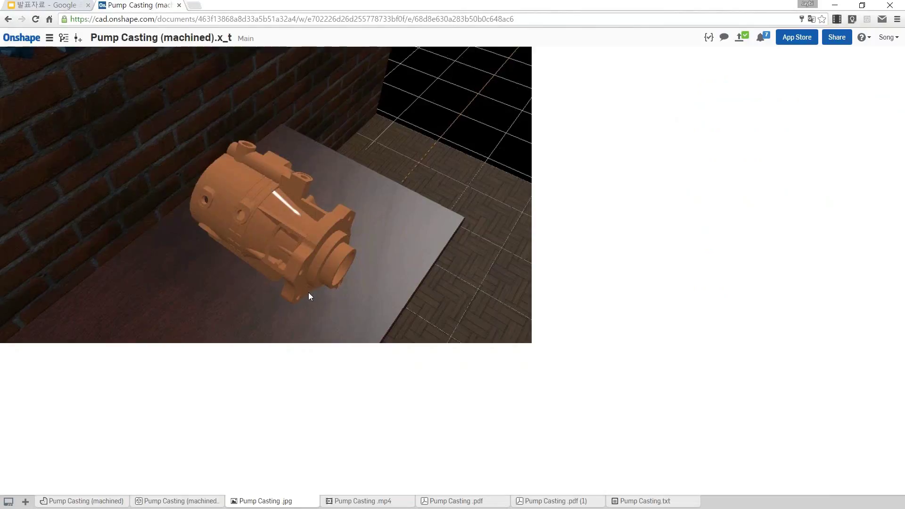
{"action": "left_click", "coordinate": [363, 501]}
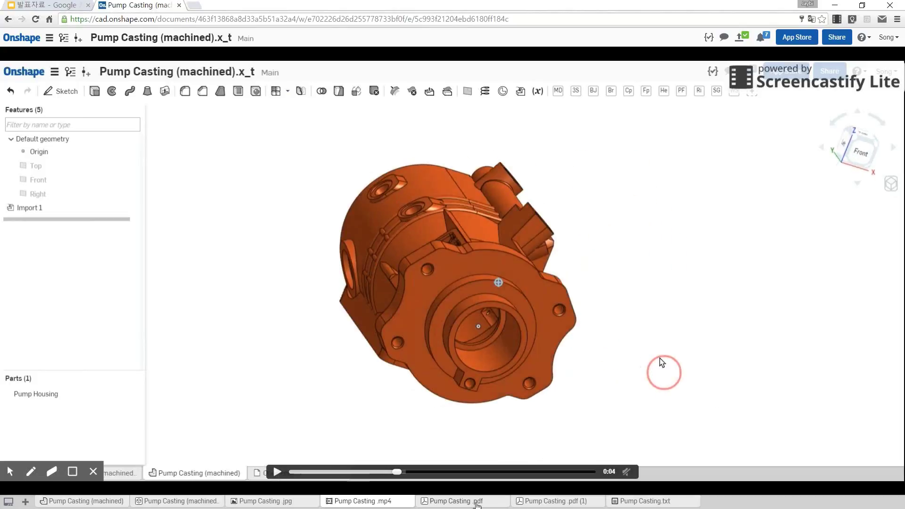
{"action": "left_click", "coordinate": [476, 501]}
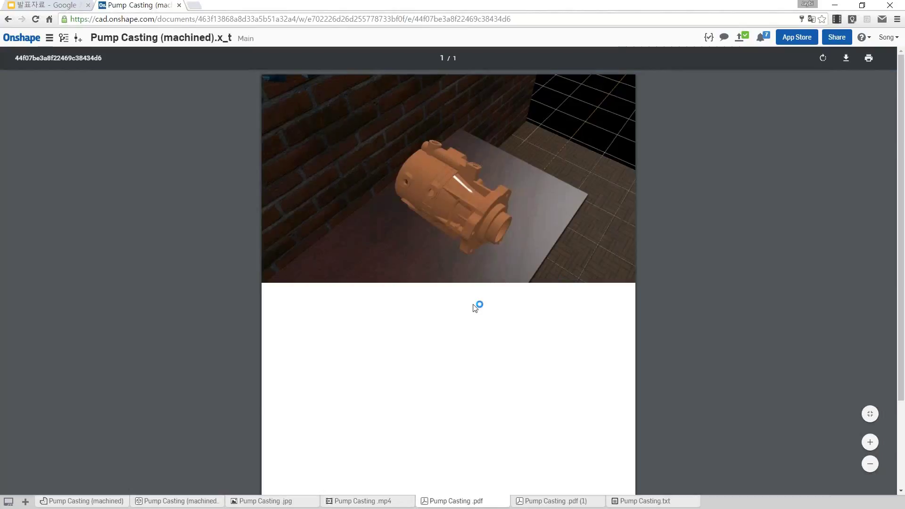
{"action": "scroll", "coordinate": [440, 251], "scroll_direction": "down", "scroll_amount": 2}
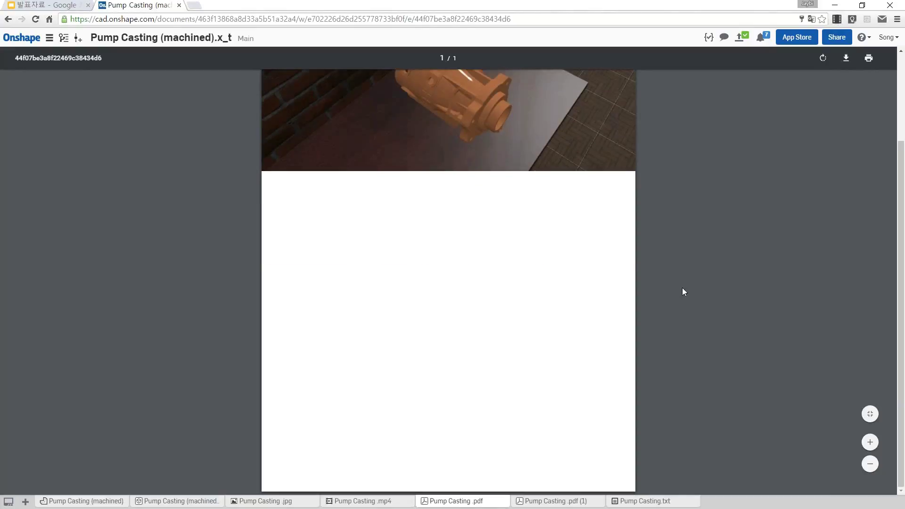
{"action": "scroll", "coordinate": [683, 287], "scroll_direction": "up", "scroll_amount": 2}
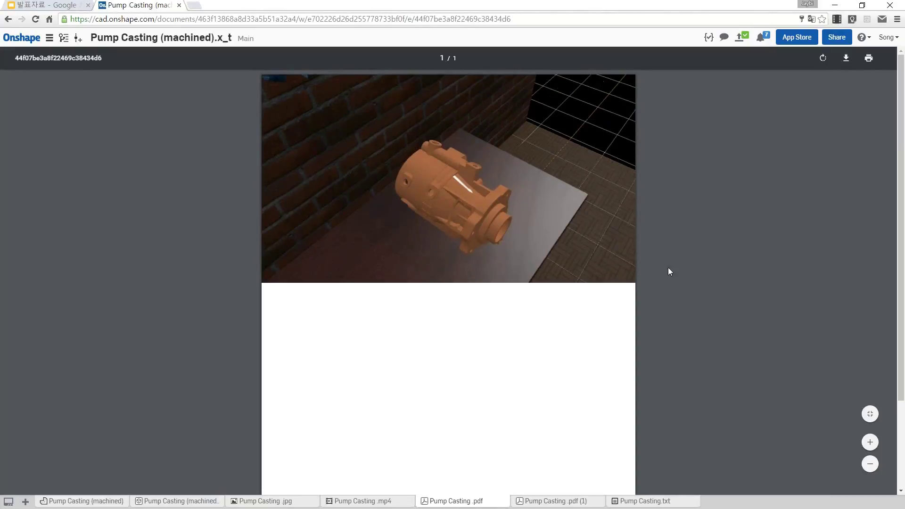
Look through the Pump Casting text file, then display the rendered Pump Casting .jpg image
{"action": "left_click", "coordinate": [637, 498]}
{"action": "left_click_drag", "start_coordinate": [41, 54], "coordinate": [8, 56]}
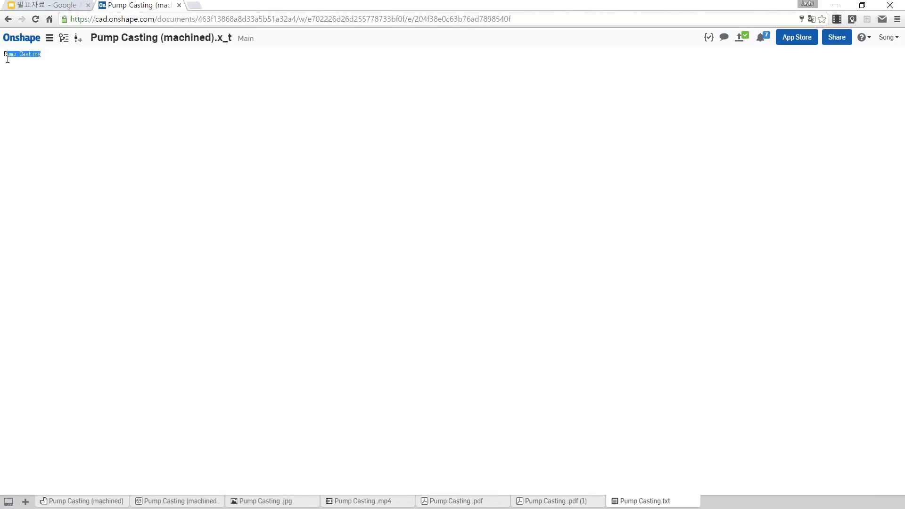
{"action": "left_click", "coordinate": [7, 58]}
{"action": "scroll", "coordinate": [85, 89], "scroll_direction": "up", "scroll_amount": 2, "text": "ctrl"}
{"action": "scroll", "coordinate": [67, 81], "scroll_direction": "up", "scroll_amount": 1, "text": "ctrl"}
{"action": "scroll", "coordinate": [71, 82], "scroll_direction": "up", "scroll_amount": 1, "text": "ctrl"}
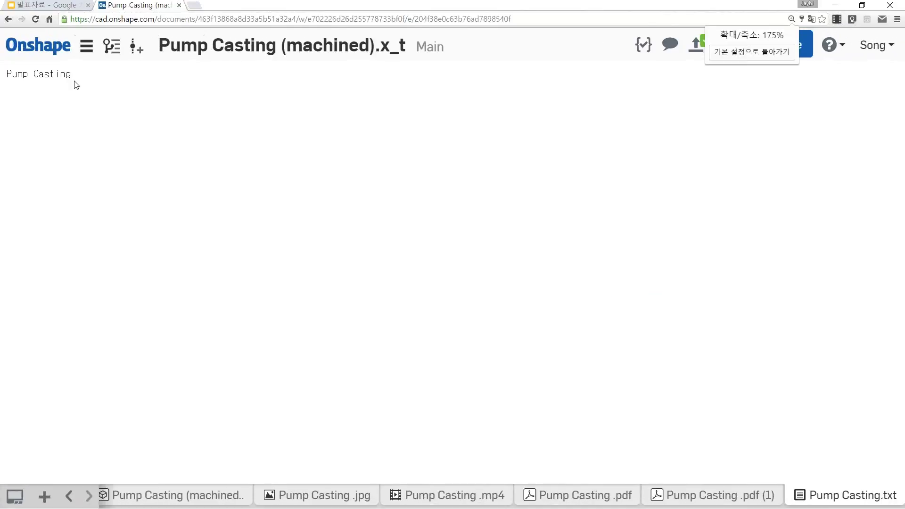
{"action": "left_click_drag", "start_coordinate": [7, 74], "coordinate": [250, 144]}
{"action": "left_click", "coordinate": [298, 192]}
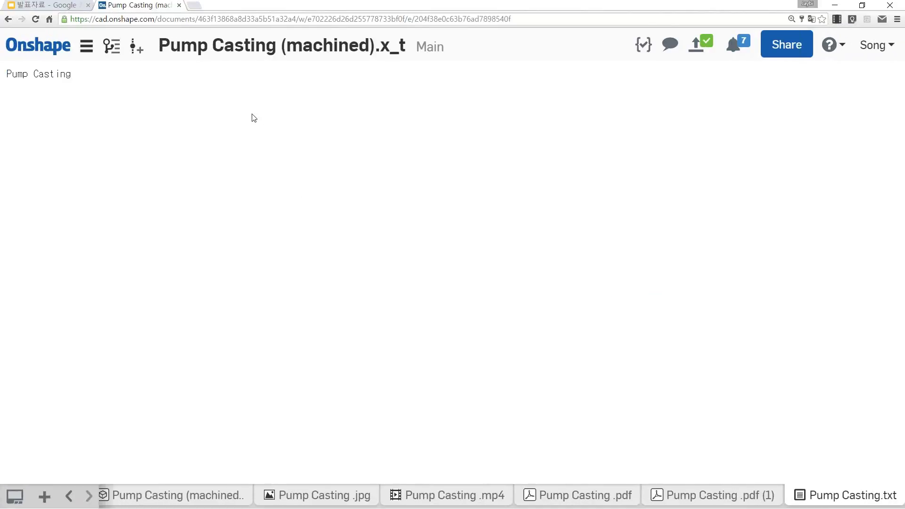
{"action": "scroll", "coordinate": [254, 131], "scroll_direction": "down", "scroll_amount": 1, "text": "ctrl"}
{"action": "scroll", "coordinate": [475, 141], "scroll_direction": "down", "scroll_amount": 1, "text": "ctrl"}
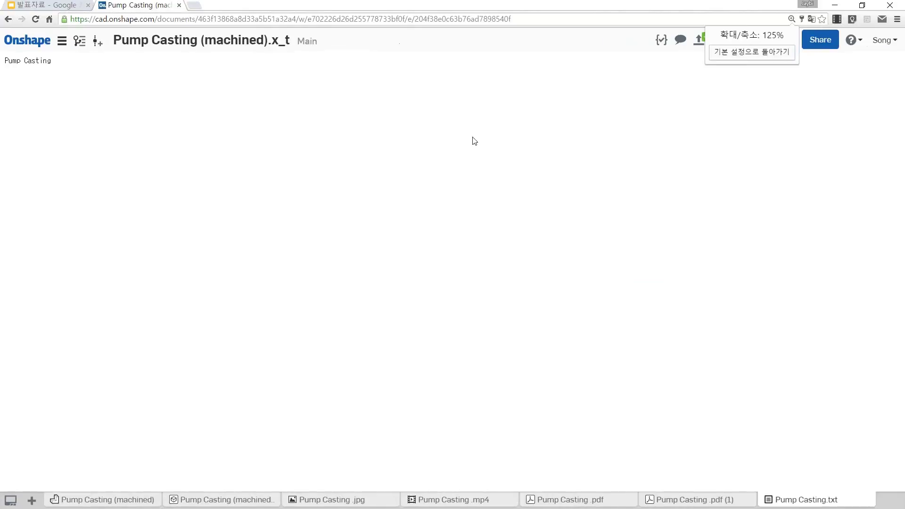
{"action": "scroll", "coordinate": [472, 141], "scroll_direction": "down", "scroll_amount": 1, "text": "ctrl"}
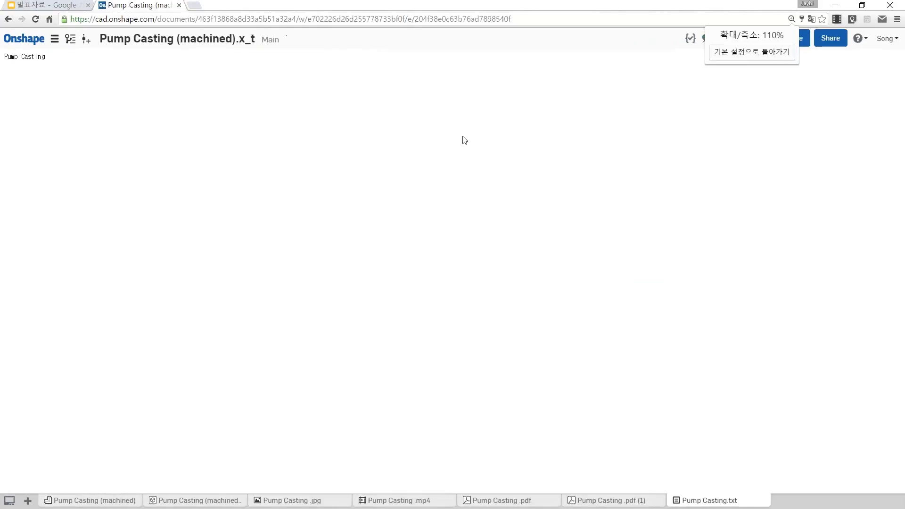
{"action": "left_click", "coordinate": [319, 506]}
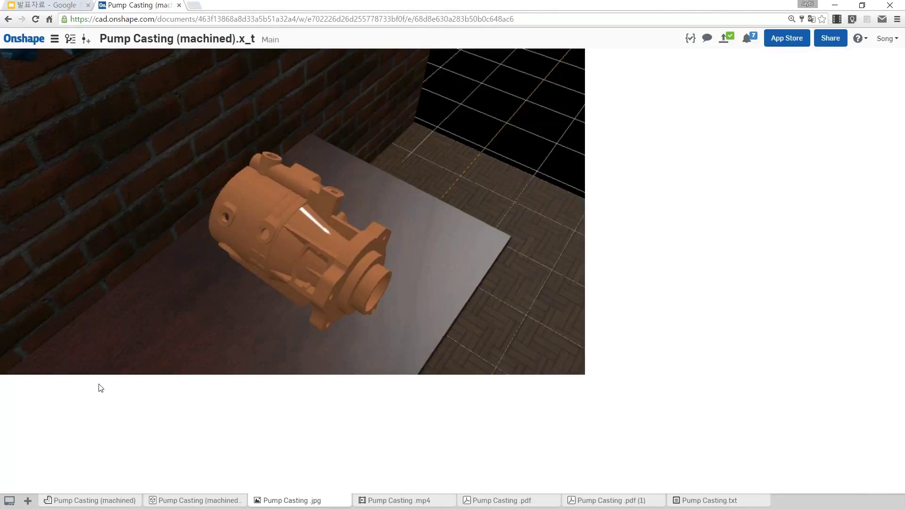
Create version V1 from the Versions and history panel, then close the panel
{"action": "left_click", "coordinate": [70, 40]}
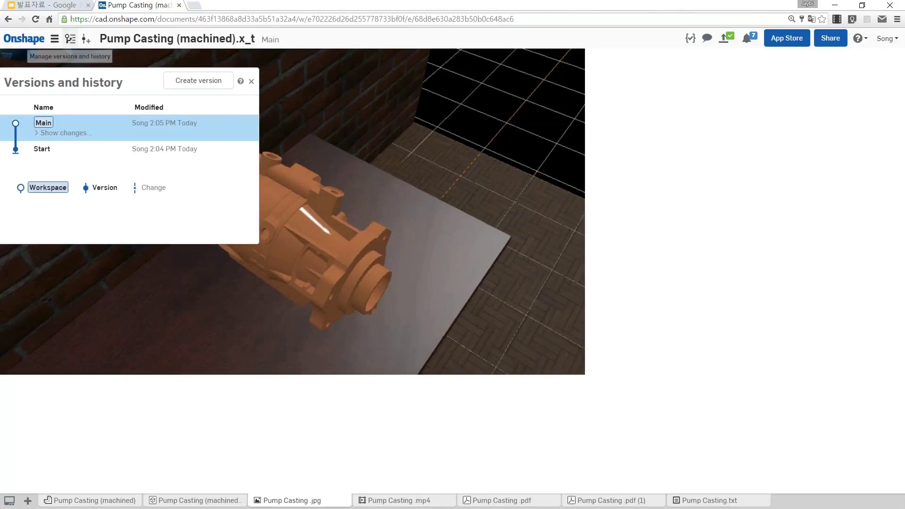
{"action": "left_click", "coordinate": [197, 83]}
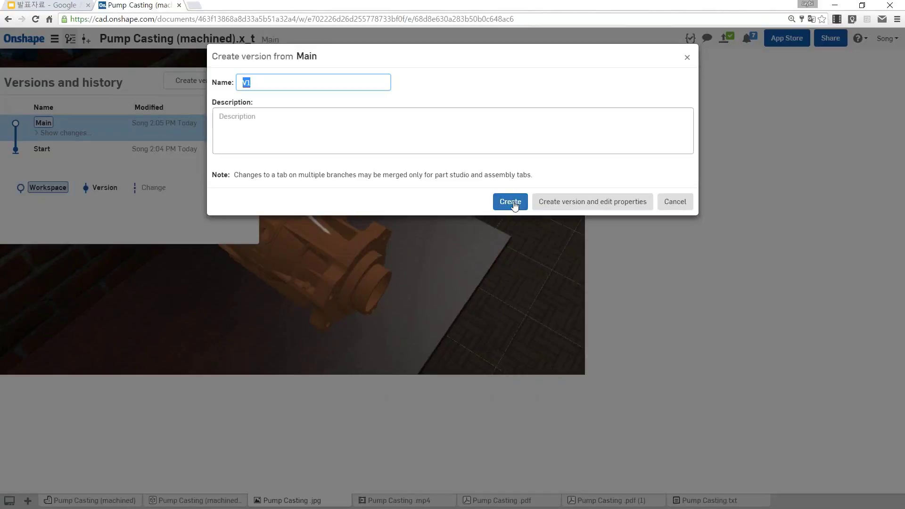
{"action": "left_click", "coordinate": [510, 203]}
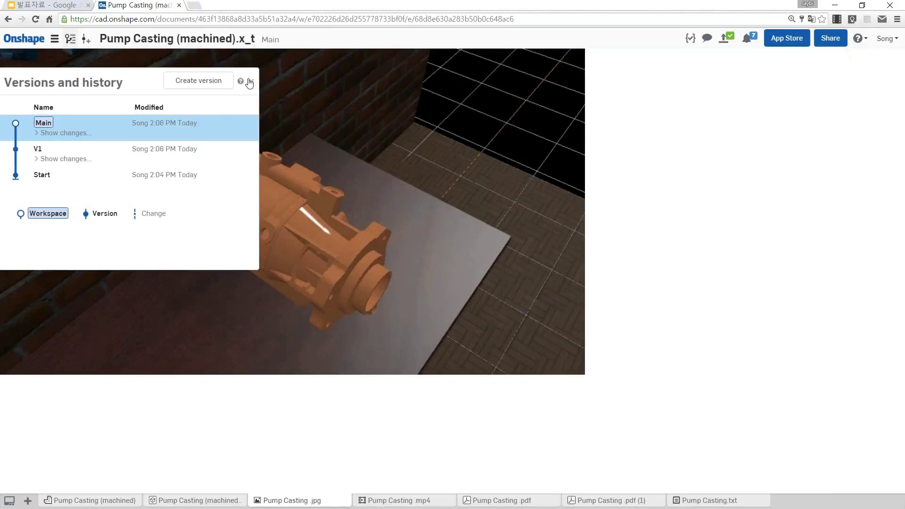
{"action": "left_click", "coordinate": [250, 84]}
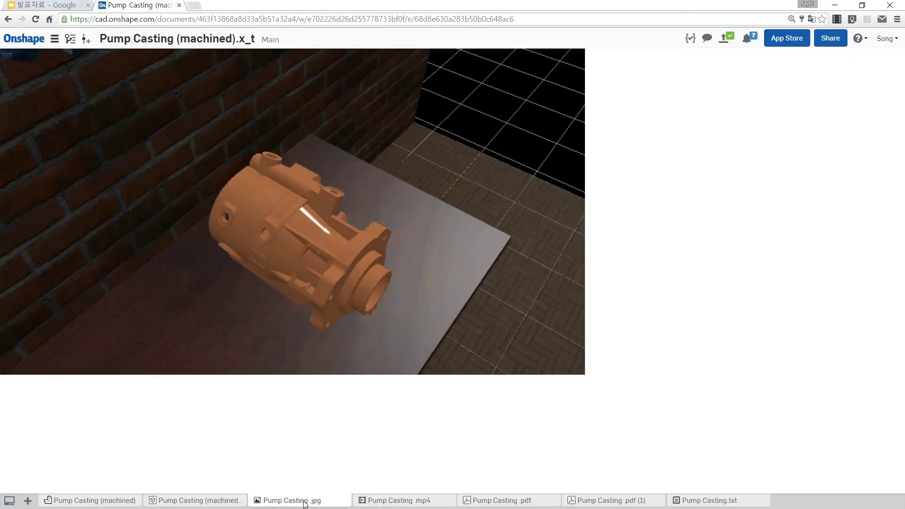
Update the Pump Casting .jpg element with the Pump Casting 2 image marked V2
{"action": "right_click", "coordinate": [304, 504]}
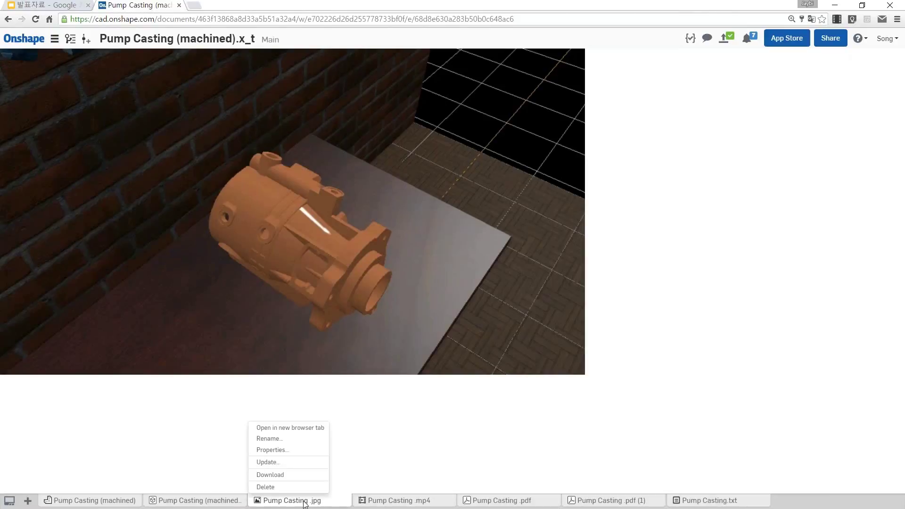
{"action": "left_click", "coordinate": [267, 462]}
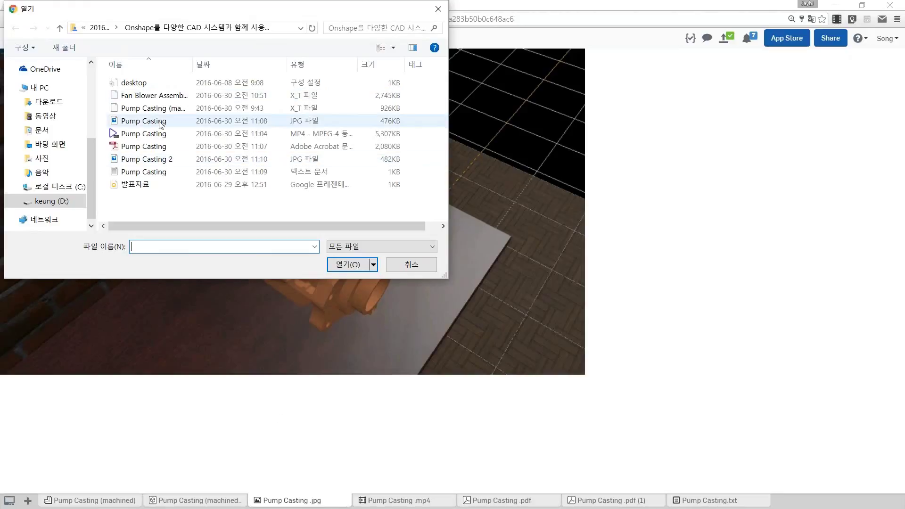
{"action": "left_click", "coordinate": [149, 162]}
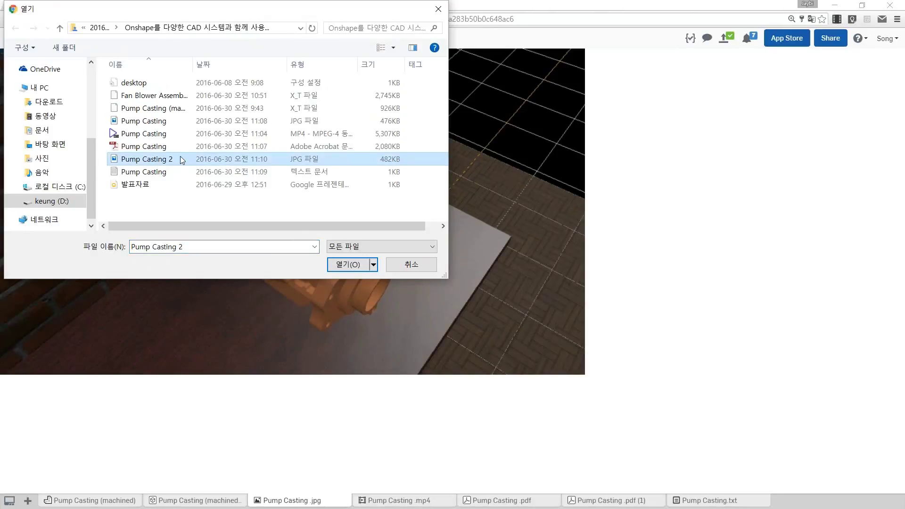
{"action": "left_click", "coordinate": [348, 264]}
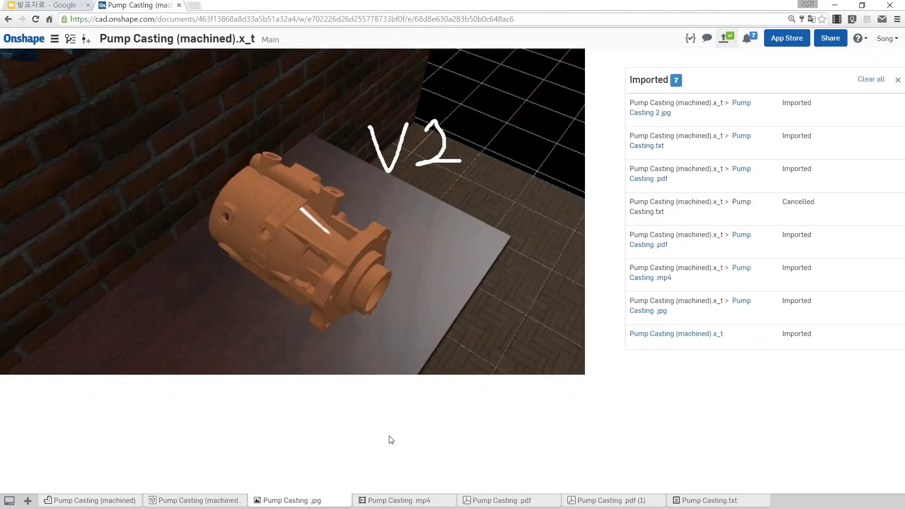
{"action": "left_click", "coordinate": [898, 80]}
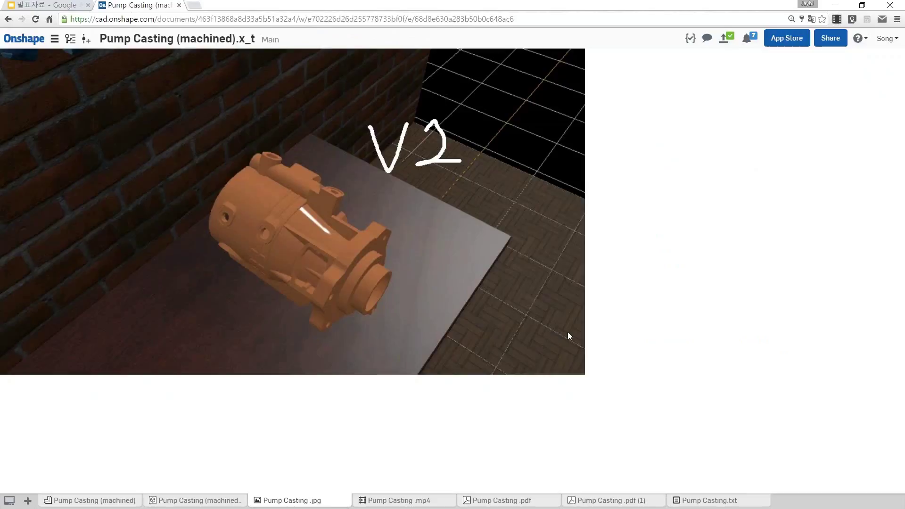
{"action": "left_click", "coordinate": [70, 38]}
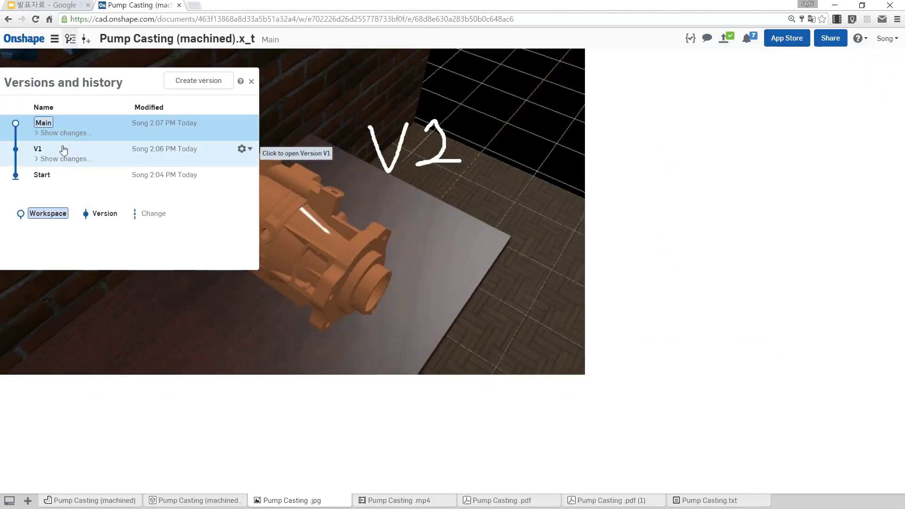
{"action": "left_click", "coordinate": [64, 150]}
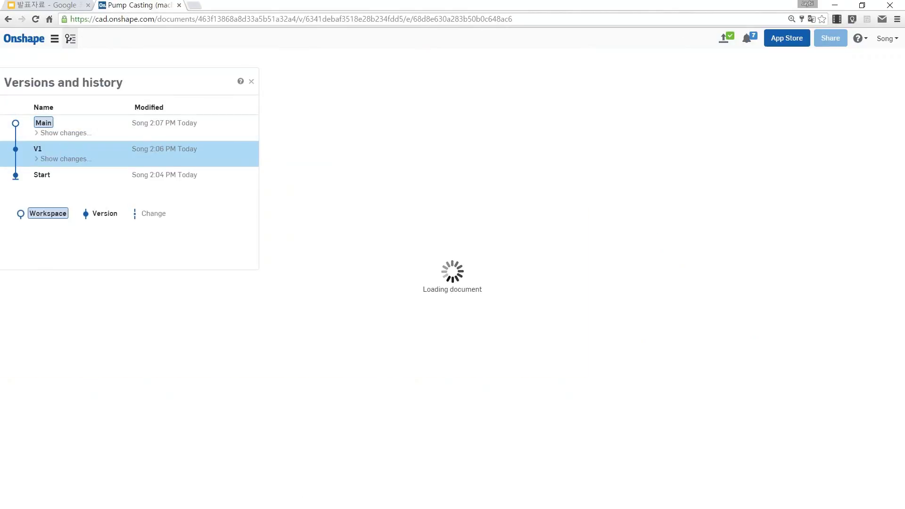
{"action": "left_click", "coordinate": [252, 84]}
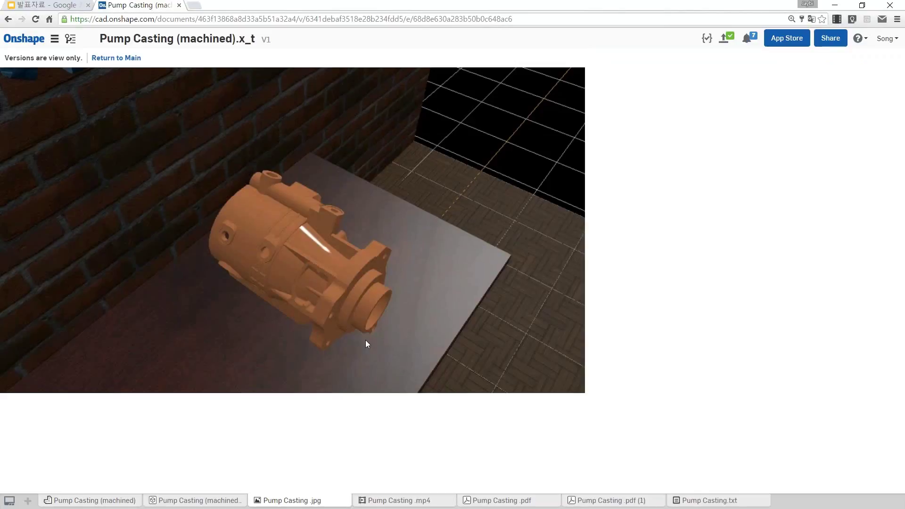
{"action": "right_click", "coordinate": [294, 502]}
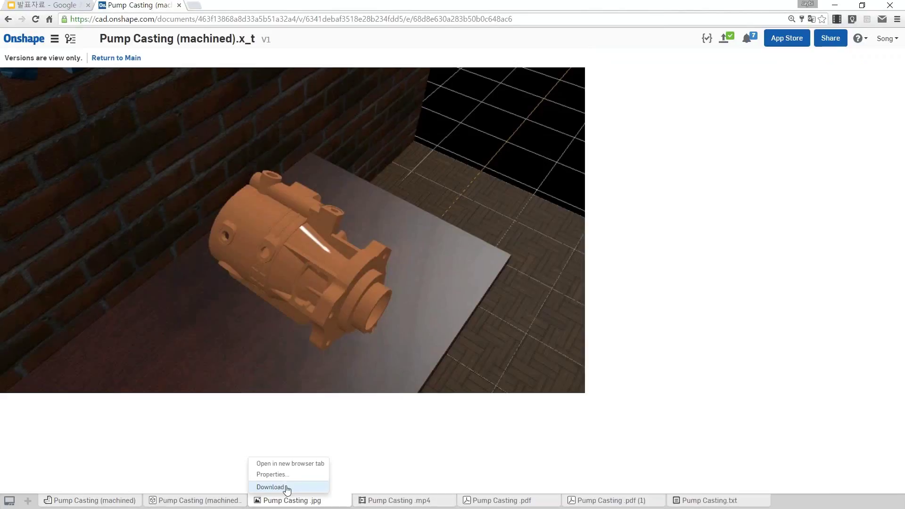
{"action": "left_click", "coordinate": [417, 467]}
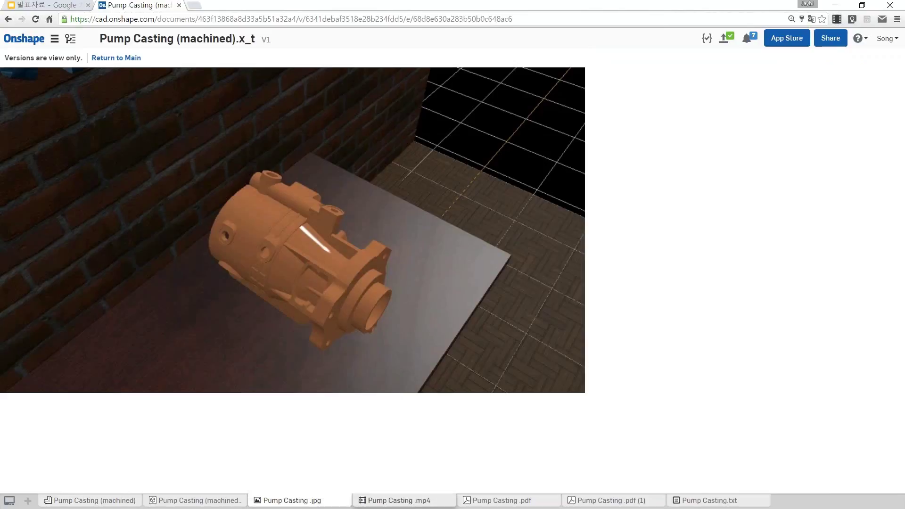
{"action": "right_click", "coordinate": [413, 503]}
{"action": "right_click", "coordinate": [496, 503]}
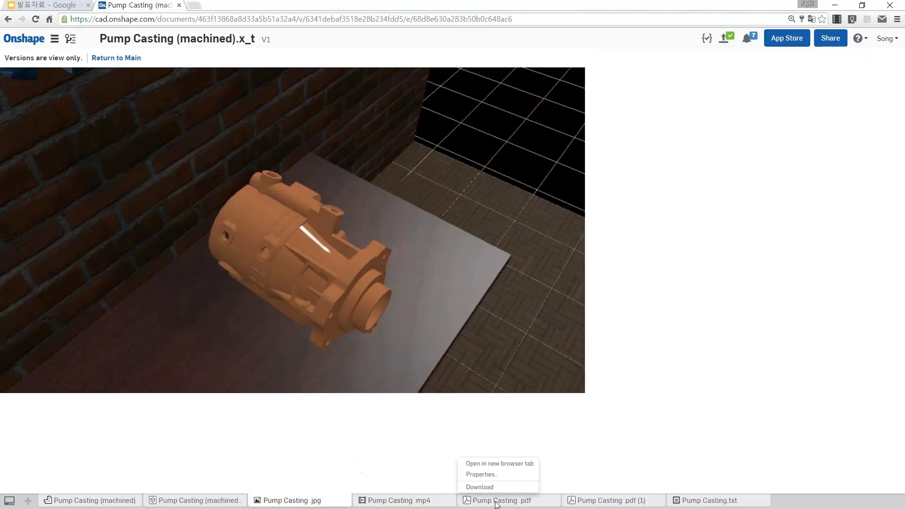
{"action": "left_click", "coordinate": [639, 442]}
{"action": "right_click", "coordinate": [418, 501]}
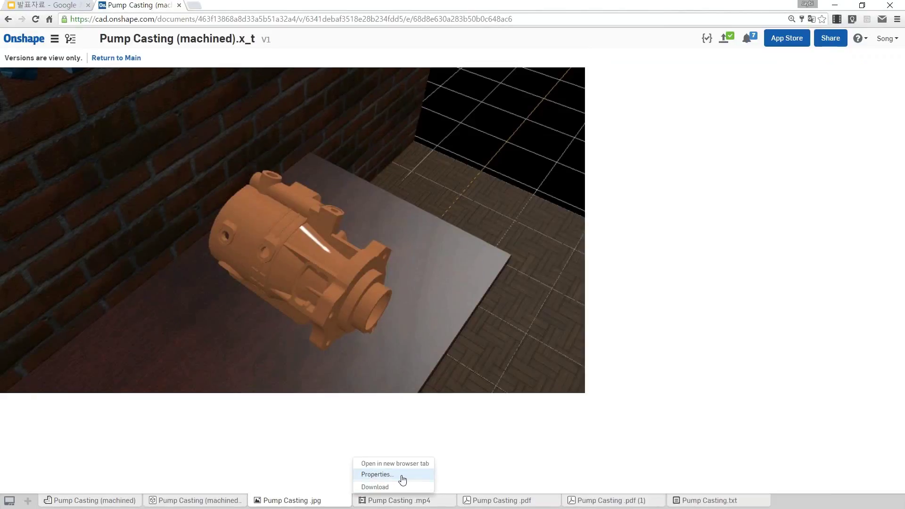
{"action": "left_click", "coordinate": [280, 431]}
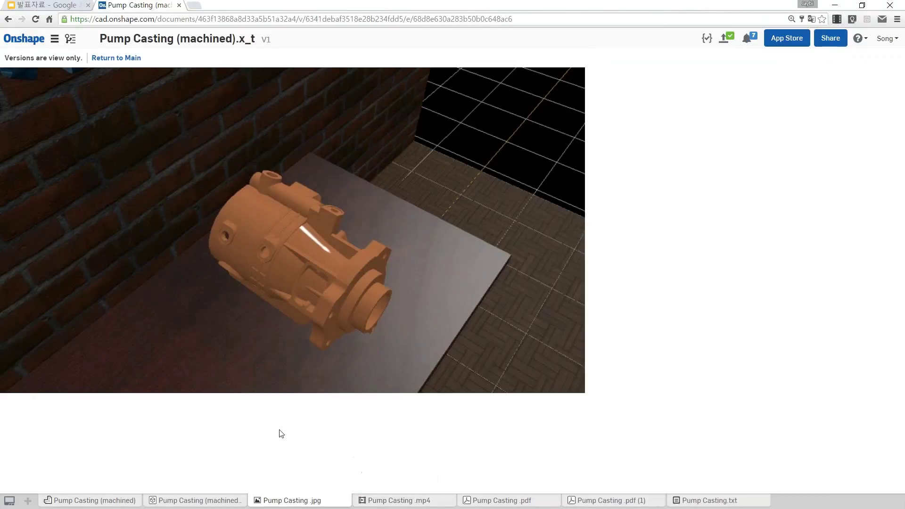
{"action": "right_click", "coordinate": [94, 503]}
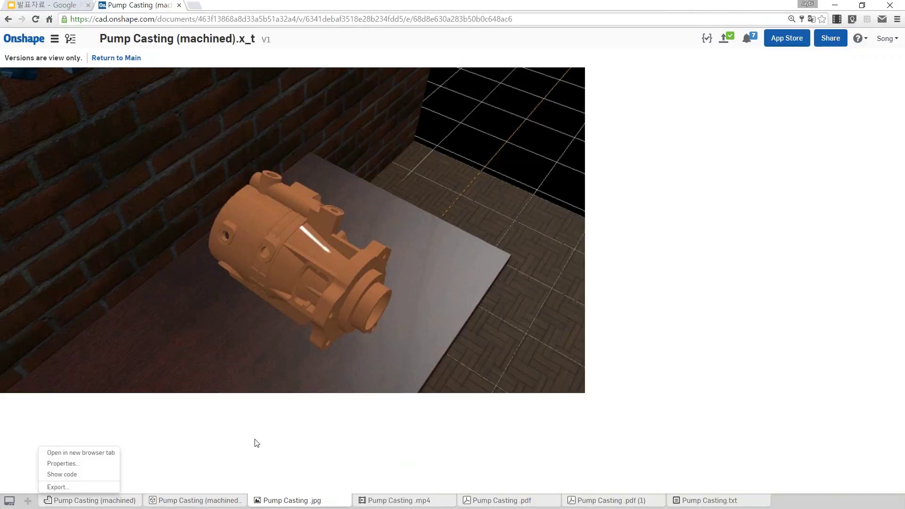
{"action": "left_click", "coordinate": [127, 194]}
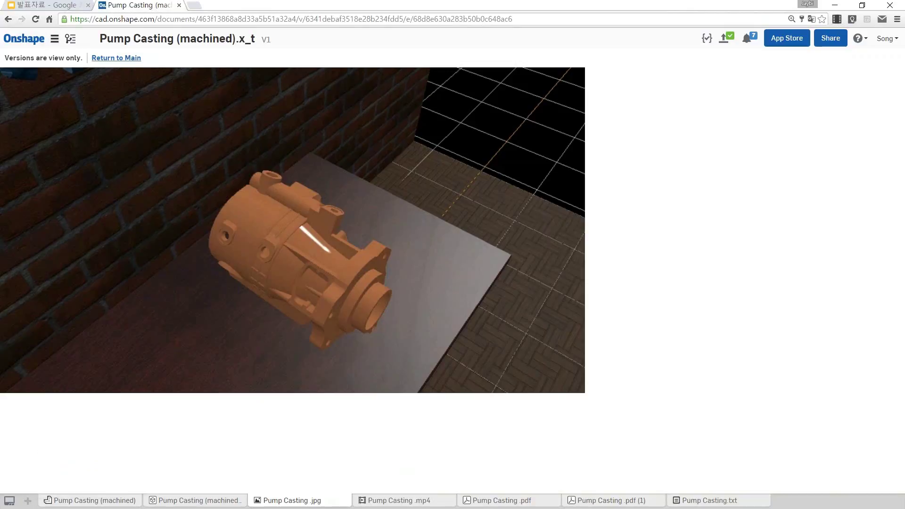
{"action": "left_click", "coordinate": [116, 58]}
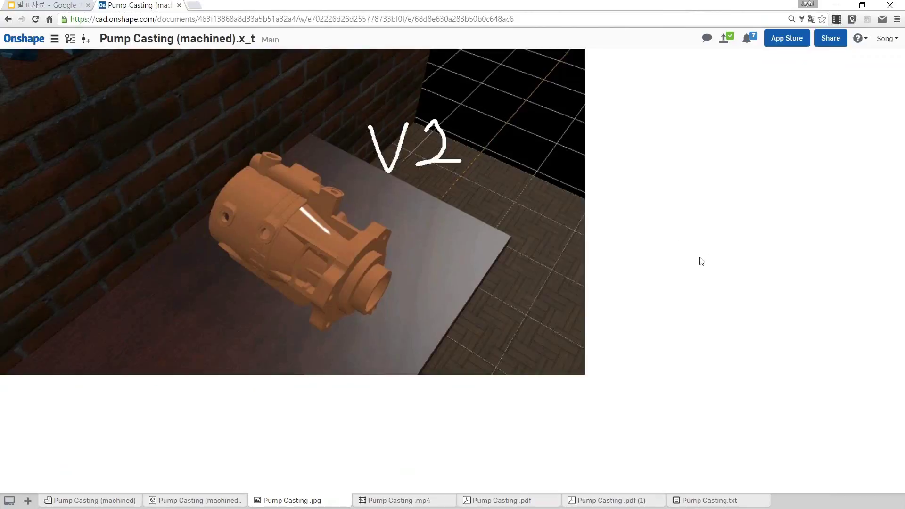
{"action": "left_click", "coordinate": [70, 40]}
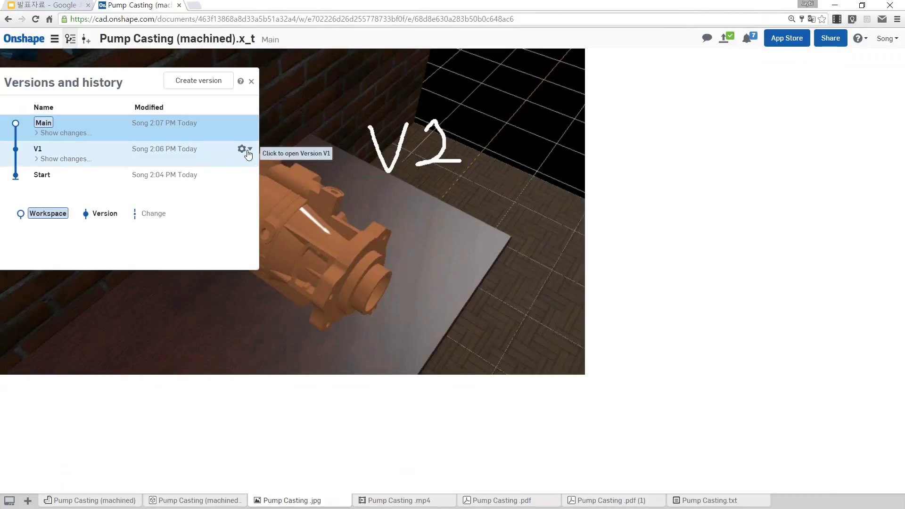
{"action": "left_click", "coordinate": [248, 155]}
{"action": "left_click", "coordinate": [198, 205]}
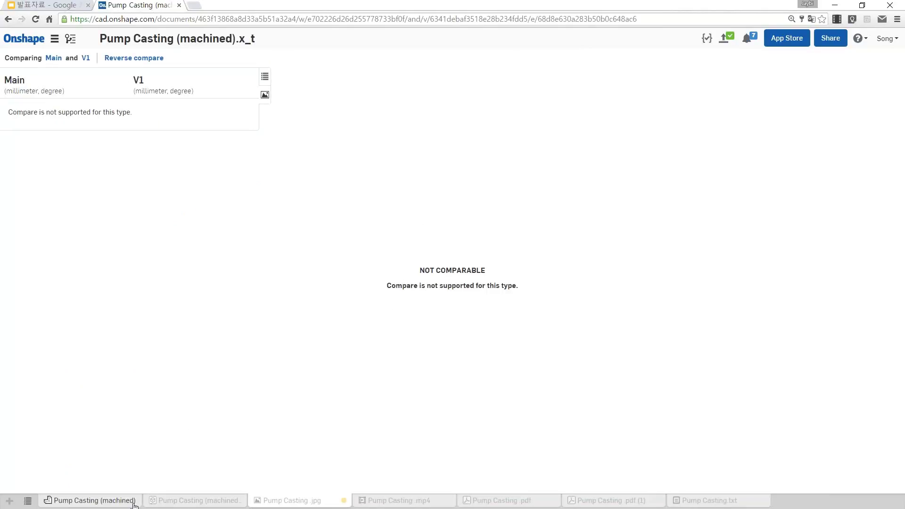
{"action": "left_click", "coordinate": [341, 499]}
{"action": "left_click", "coordinate": [57, 58]}
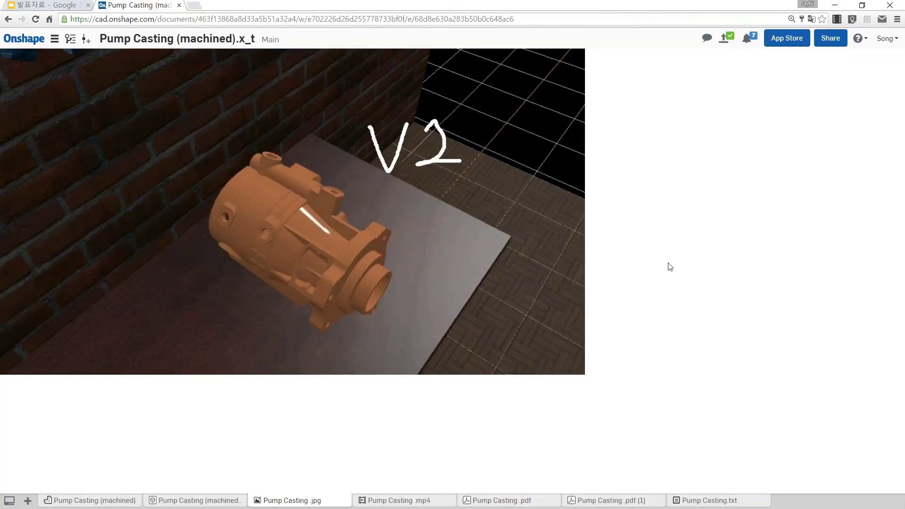
Return to Google Slides and advance two slides to slide 10, '직접 편집 도구'
{"action": "left_click", "coordinate": [54, 4]}
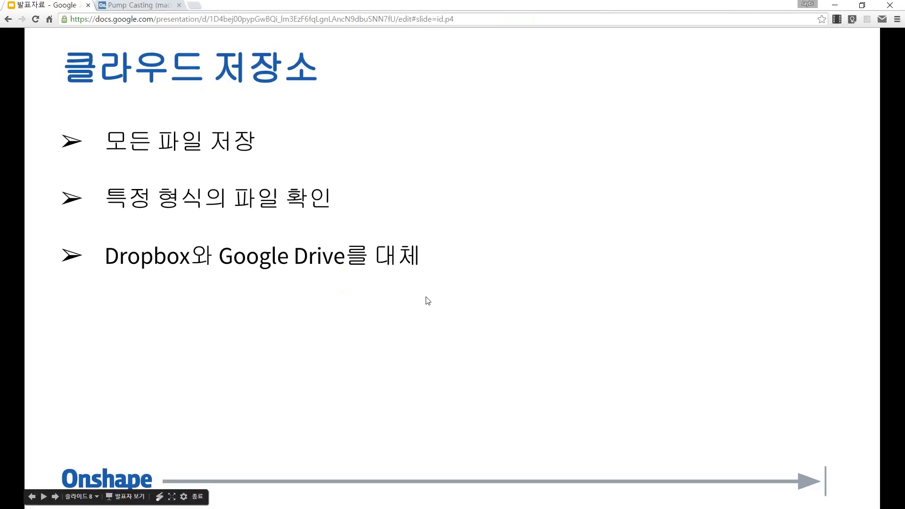
{"action": "left_click", "coordinate": [472, 347]}
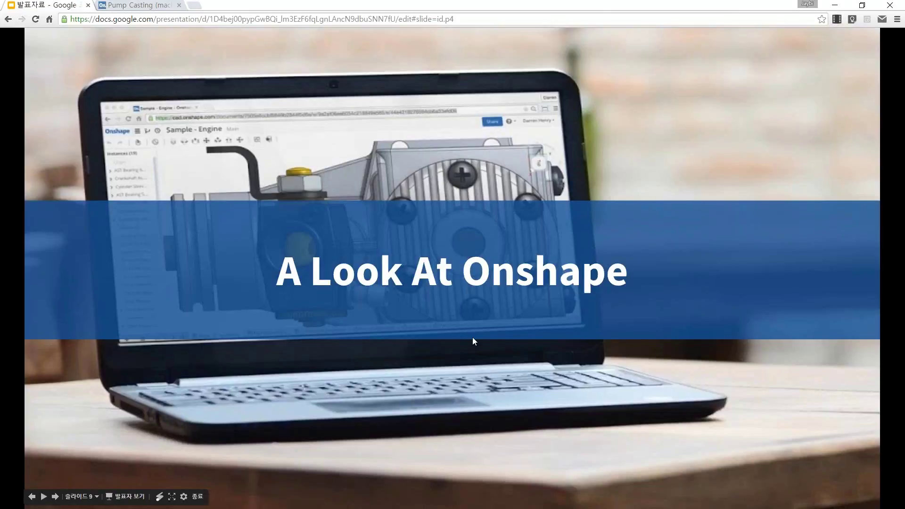
{"action": "left_click", "coordinate": [472, 337]}
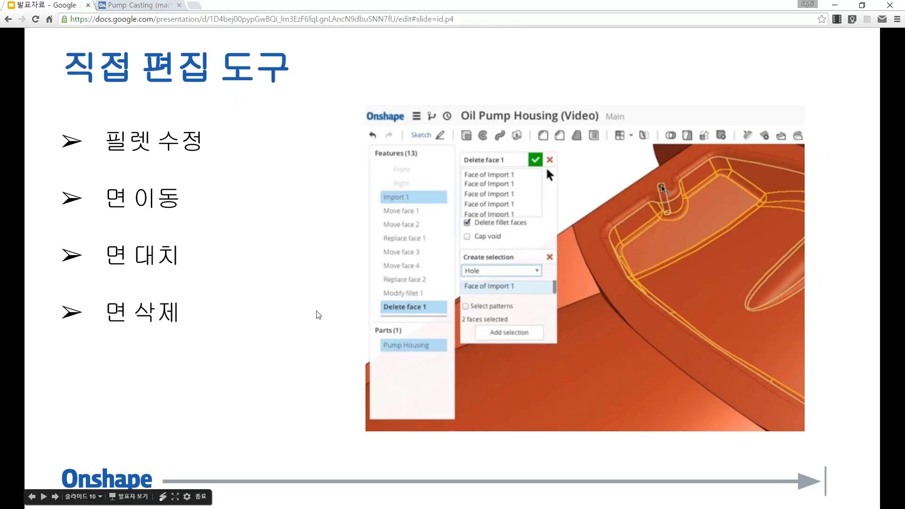
Return to the Pump Casting Part Studio, hide the planes and orient the flange toward the view
{"action": "key", "text": "ctrl+Tab"}
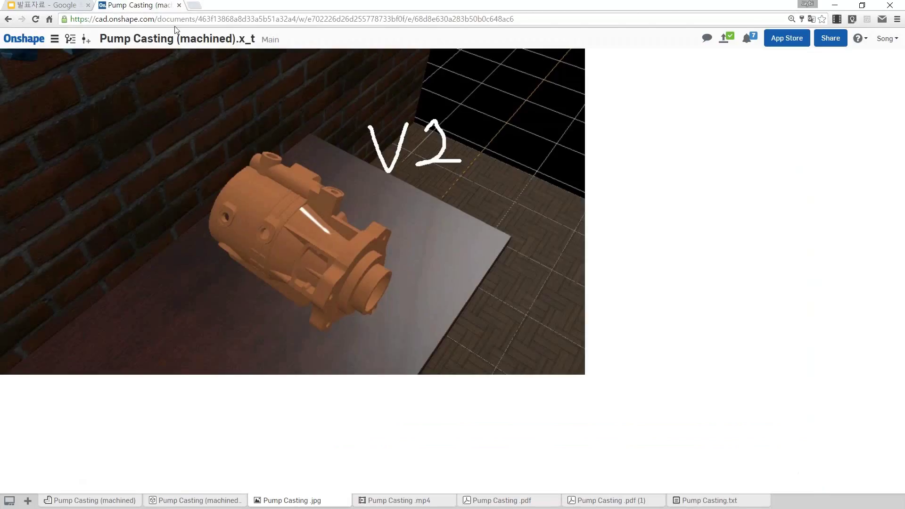
{"action": "left_click", "coordinate": [114, 503]}
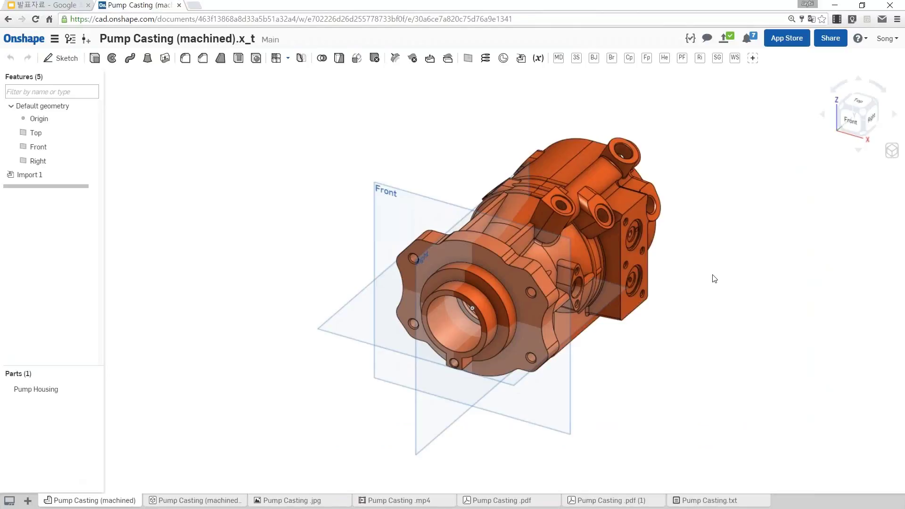
{"action": "key", "text": "p"}
{"action": "right_click_drag", "start_coordinate": [587, 411], "coordinate": [466, 364]}
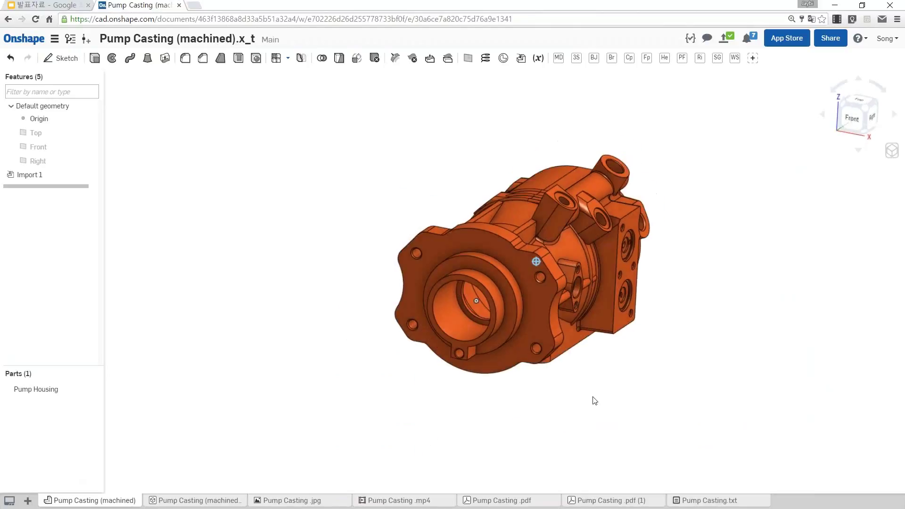
{"action": "scroll", "coordinate": [467, 363], "scroll_direction": "up", "scroll_amount": 3}
{"action": "scroll", "coordinate": [419, 304], "scroll_direction": "up", "scroll_amount": 3}
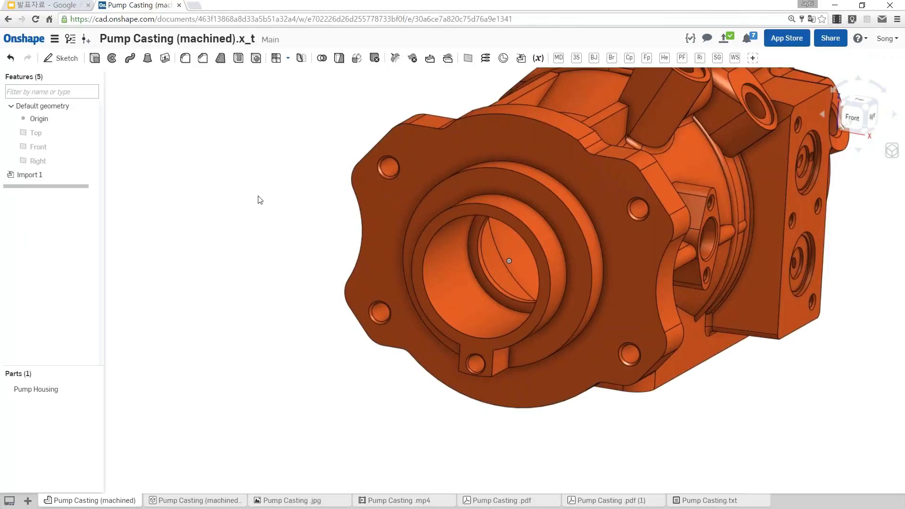
{"action": "right_click_drag", "start_coordinate": [267, 193], "coordinate": [339, 189]}
{"action": "scroll", "coordinate": [331, 206], "scroll_direction": "up", "scroll_amount": 1}
{"action": "scroll", "coordinate": [331, 206], "scroll_direction": "up", "scroll_amount": 1}
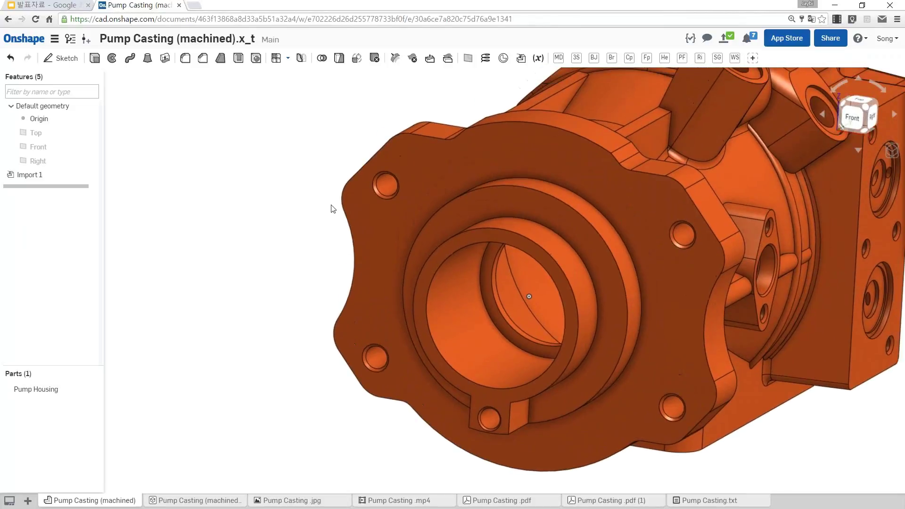
Measure the Min Dist between two flange bolt holes, then clear the selection
{"action": "left_click", "coordinate": [381, 188]}
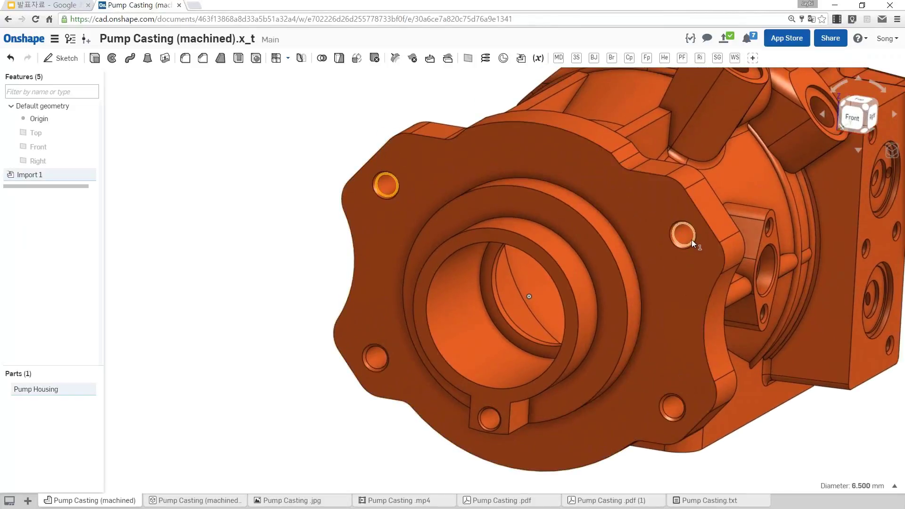
{"action": "left_click", "coordinate": [692, 240]}
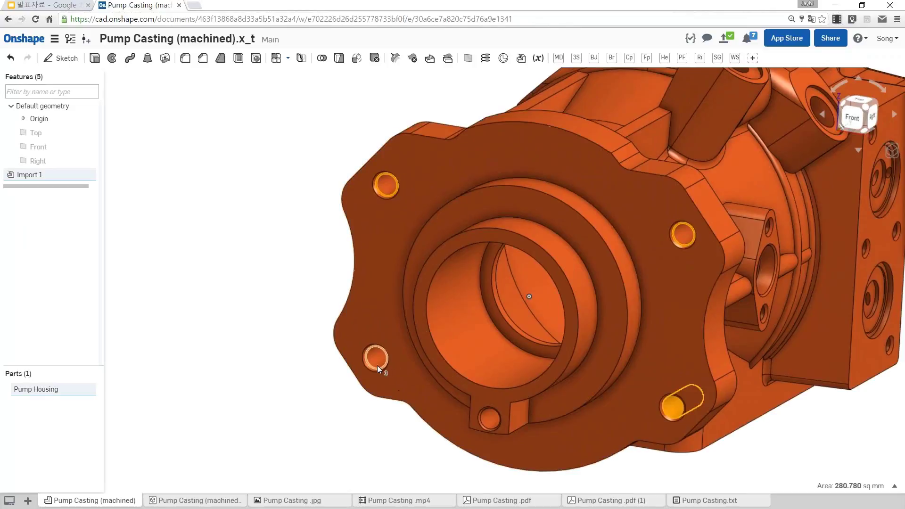
{"action": "left_click", "coordinate": [260, 278]}
{"action": "right_click_drag", "start_coordinate": [260, 277], "coordinate": [253, 277]}
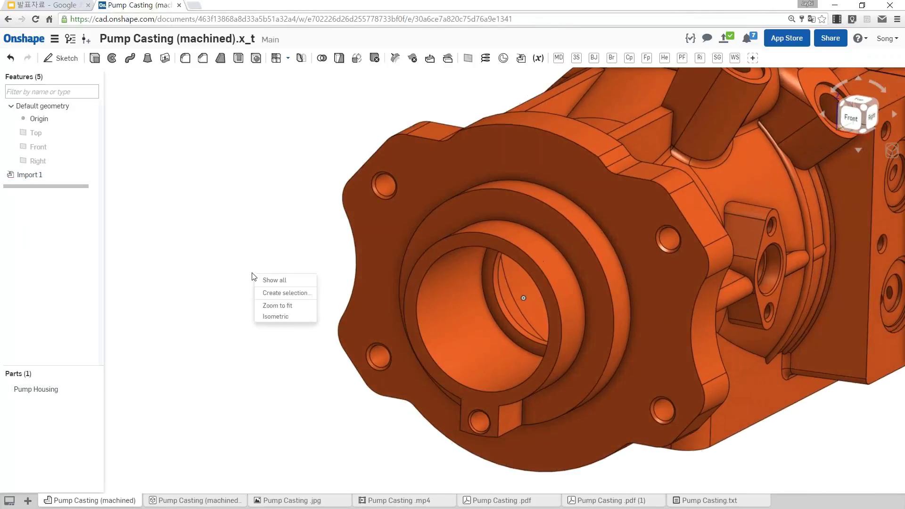
{"action": "left_click", "coordinate": [249, 215]}
{"action": "middle_click_drag", "start_coordinate": [250, 217], "coordinate": [250, 203]}
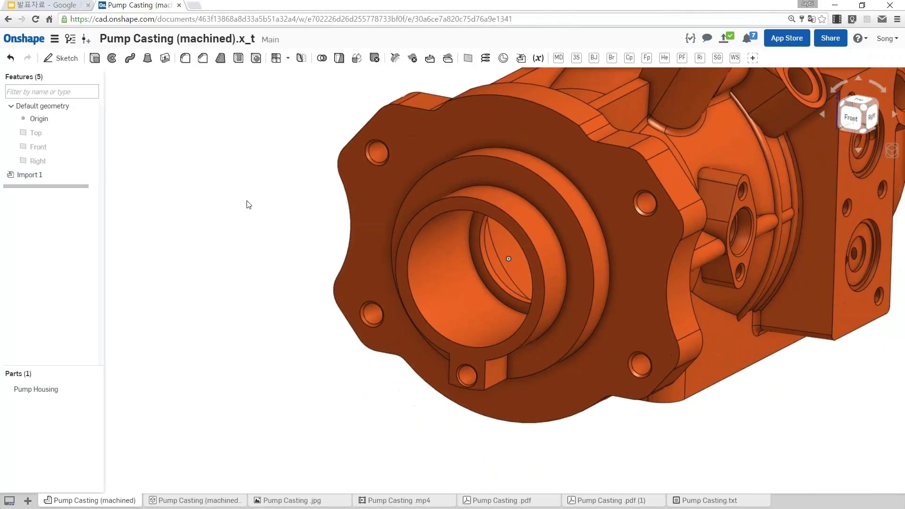
Start a Rotate-type Move face with the bore's circular face as the axis
{"action": "left_click", "coordinate": [430, 58]}
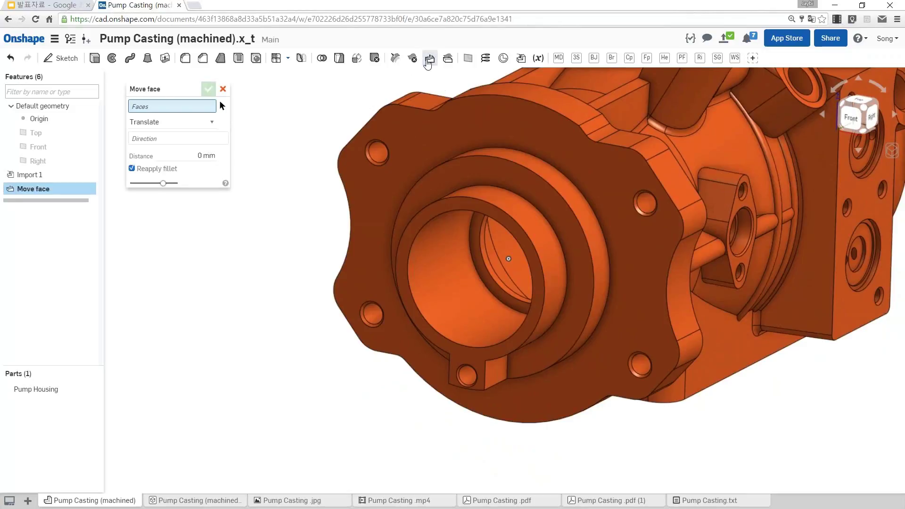
{"action": "left_click", "coordinate": [168, 121]}
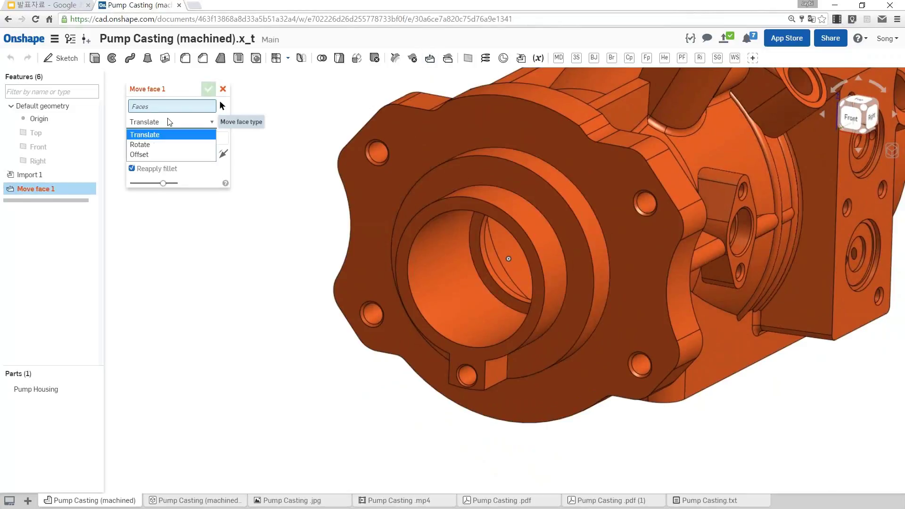
{"action": "left_click", "coordinate": [152, 144]}
{"action": "left_click", "coordinate": [152, 141]}
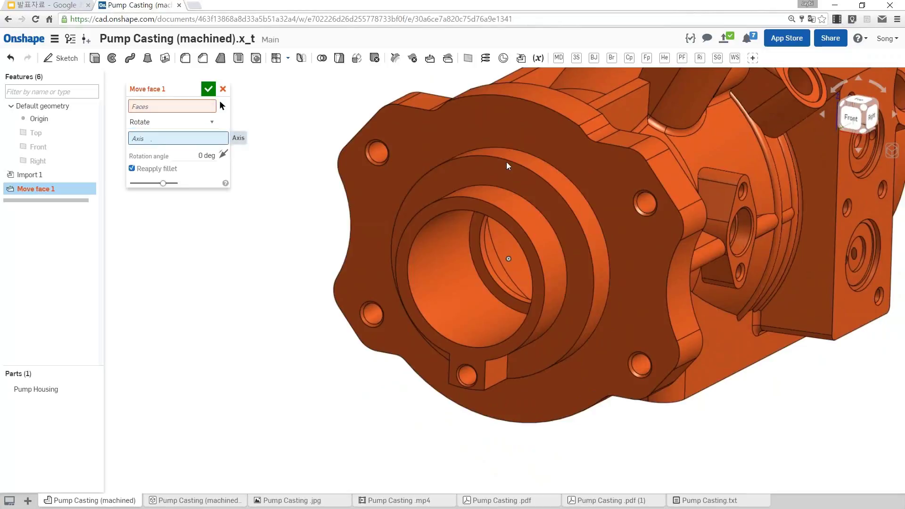
{"action": "left_click", "coordinate": [534, 166]}
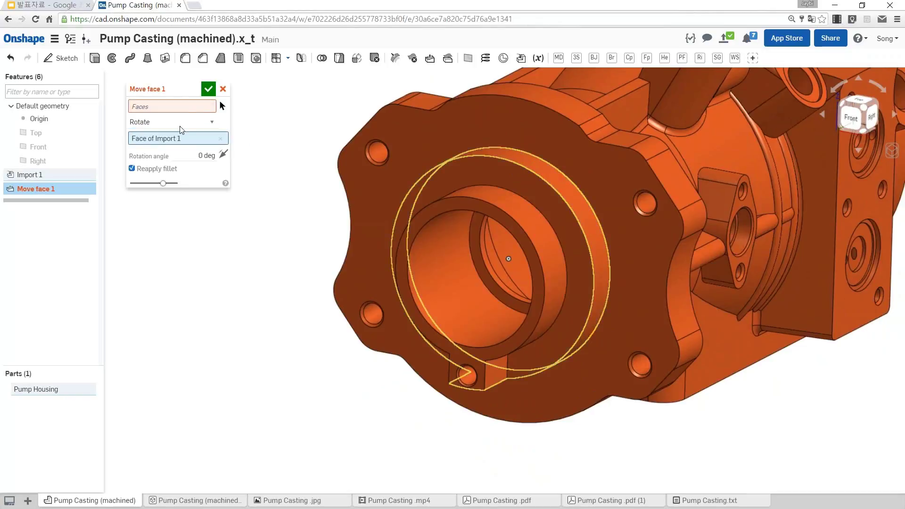
Try a Tangent connected selection from the flange top face, then clear the faces to rotate
{"action": "left_click", "coordinate": [188, 108]}
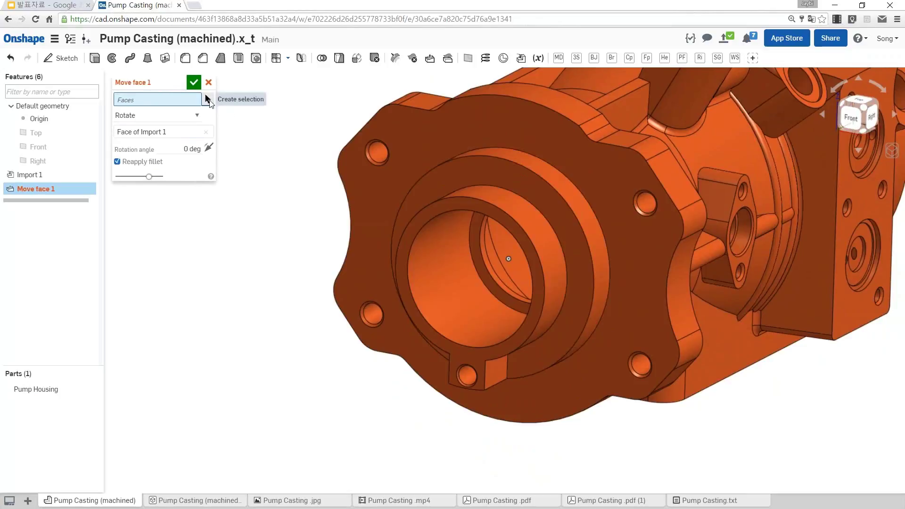
{"action": "left_click", "coordinate": [207, 99]}
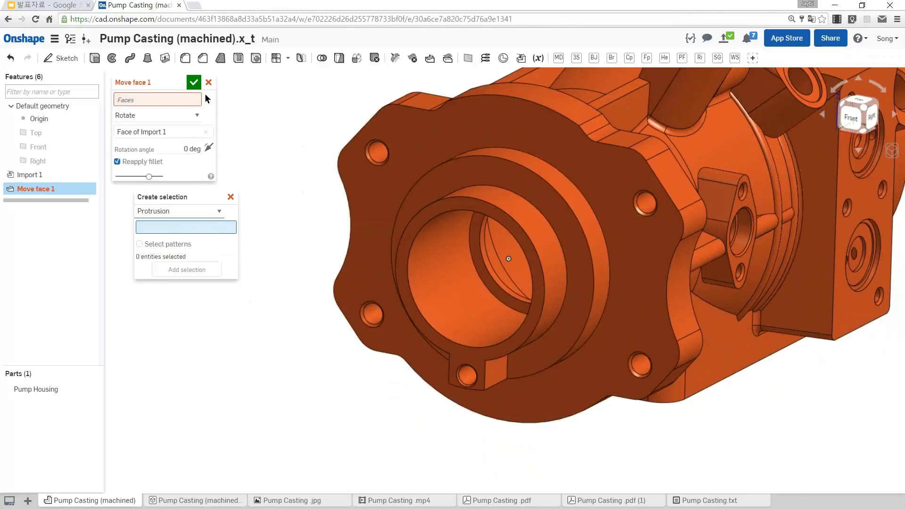
{"action": "left_click", "coordinate": [166, 211]}
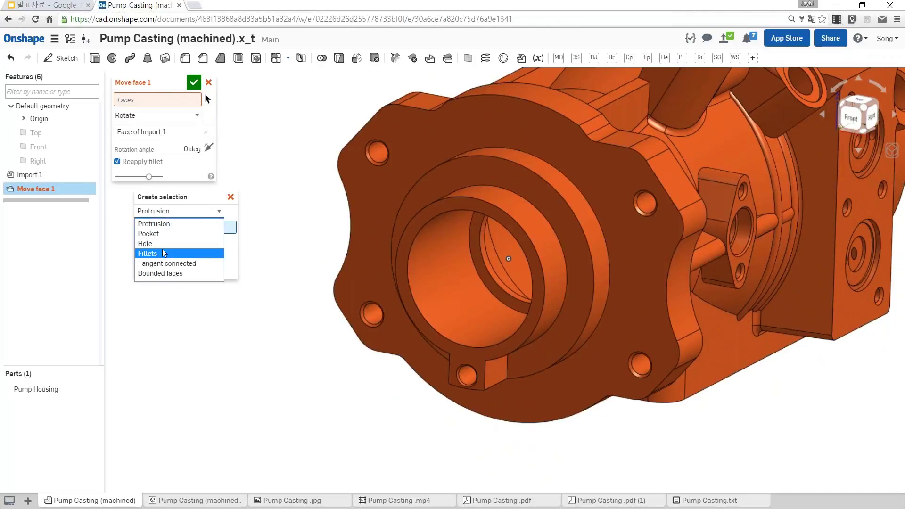
{"action": "left_click", "coordinate": [167, 263]}
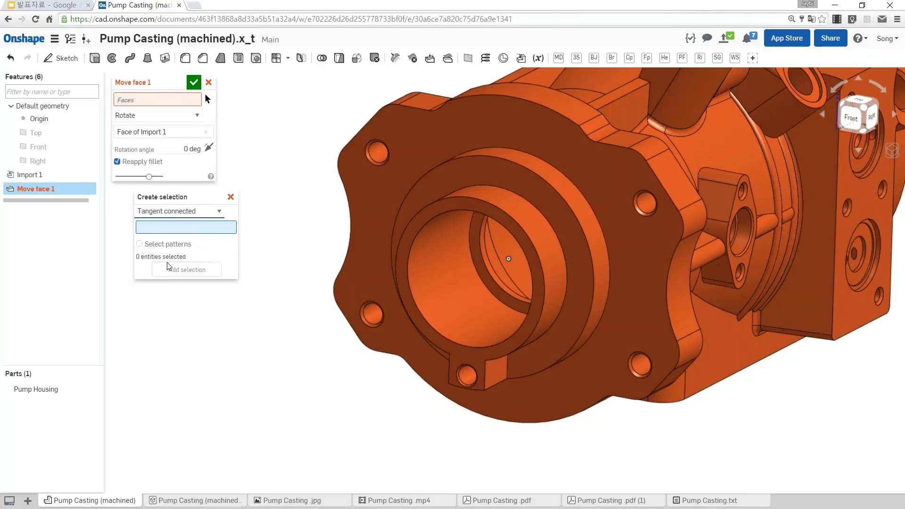
{"action": "left_click", "coordinate": [519, 90]}
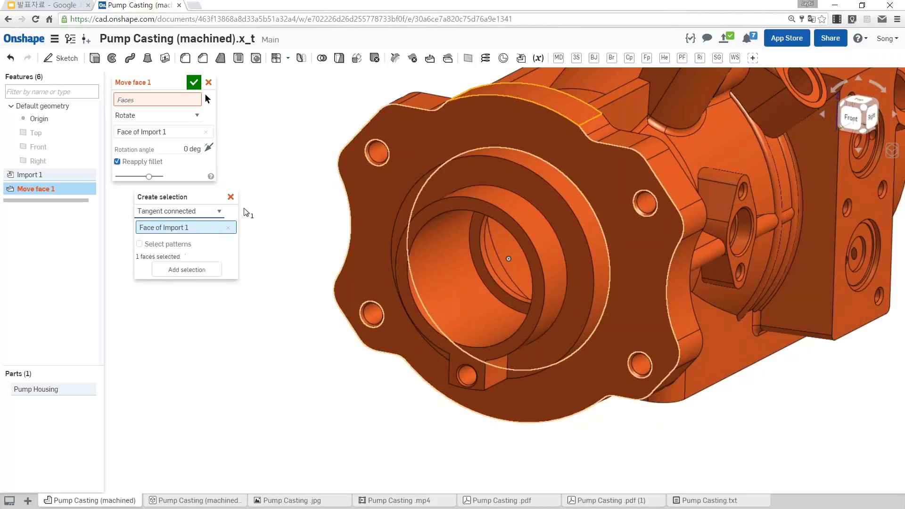
{"action": "left_click", "coordinate": [209, 213]}
{"action": "left_click", "coordinate": [168, 243]}
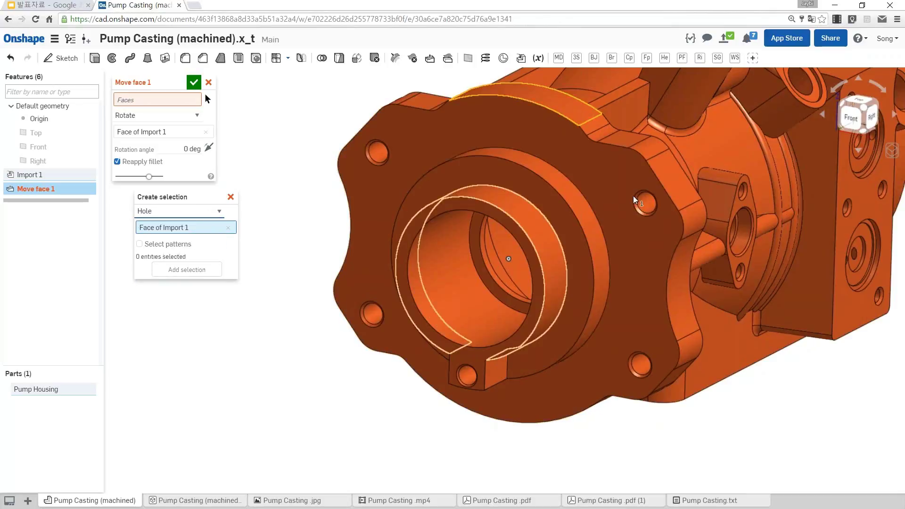
{"action": "left_click", "coordinate": [151, 211]}
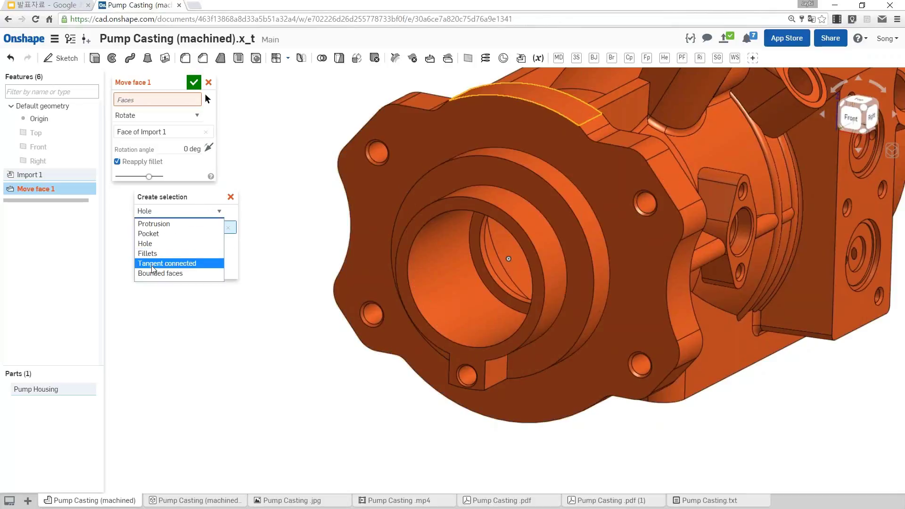
{"action": "left_click", "coordinate": [155, 264]}
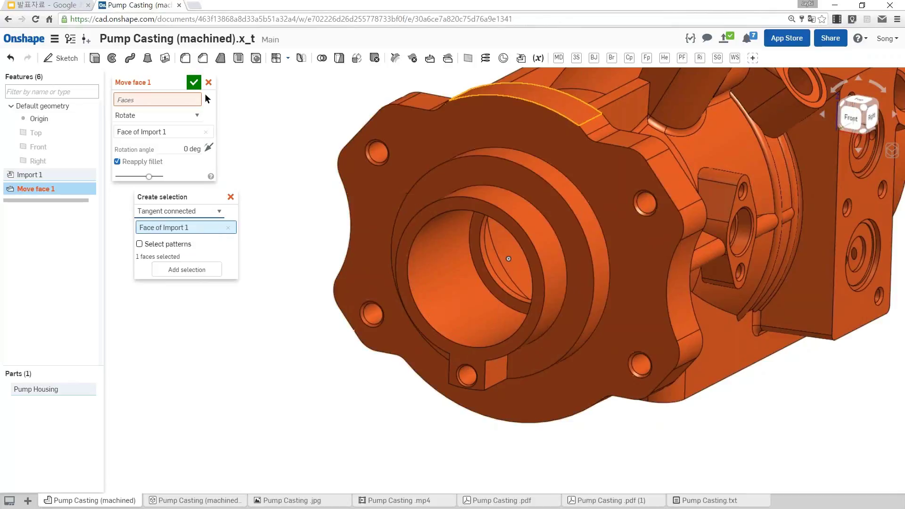
{"action": "left_click", "coordinate": [228, 228]}
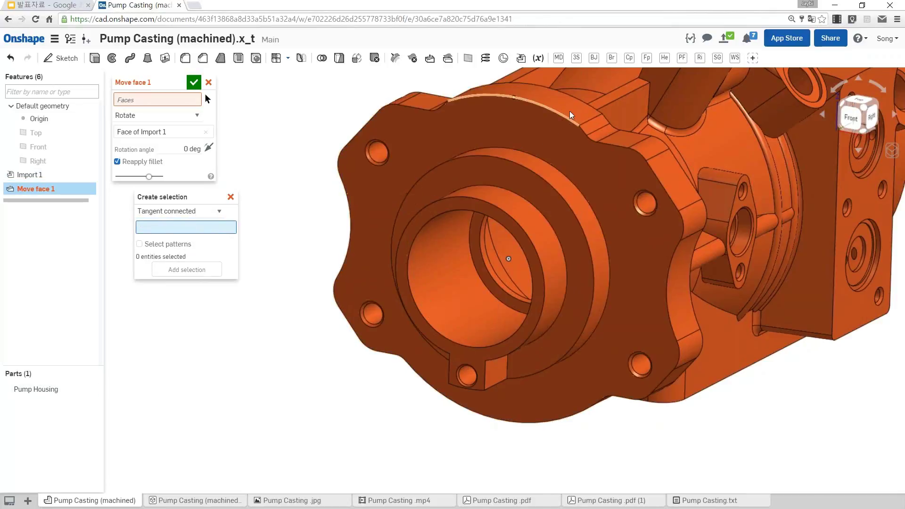
{"action": "left_click", "coordinate": [187, 270]}
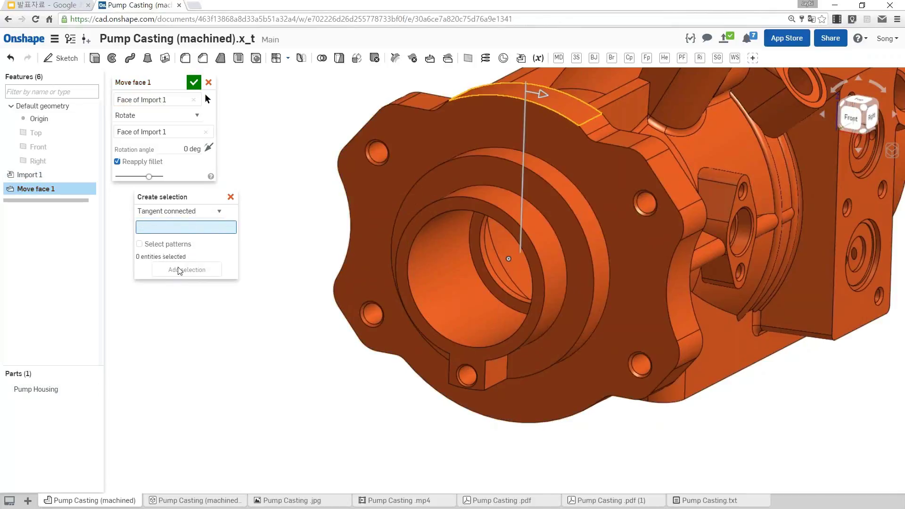
{"action": "right_click_drag", "start_coordinate": [283, 163], "coordinate": [293, 170]}
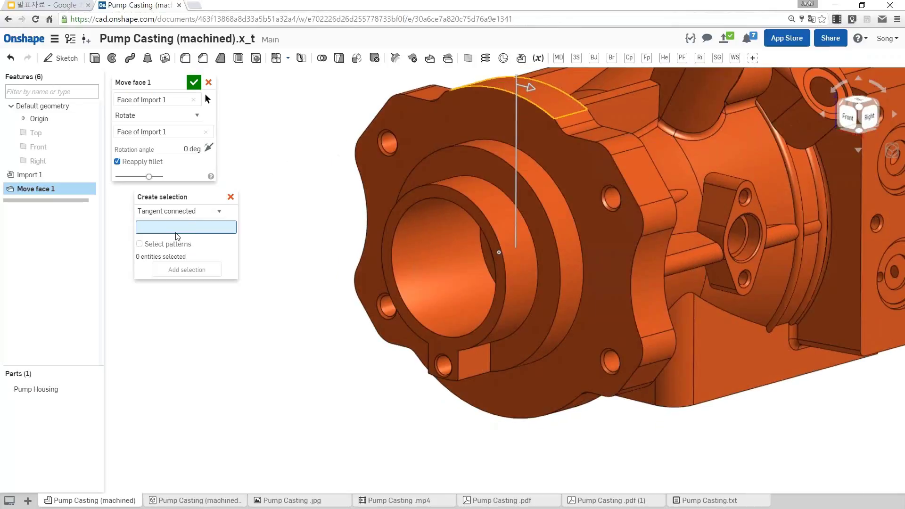
{"action": "left_click", "coordinate": [194, 99]}
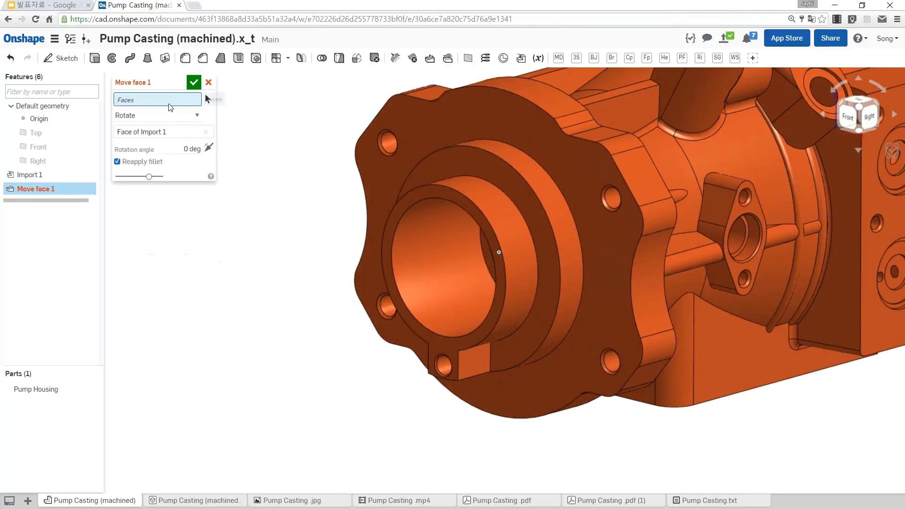
Add all the flange's tangent-connected faces to the faces to rotate
{"action": "left_click", "coordinate": [207, 99]}
{"action": "left_click", "coordinate": [266, 127]}
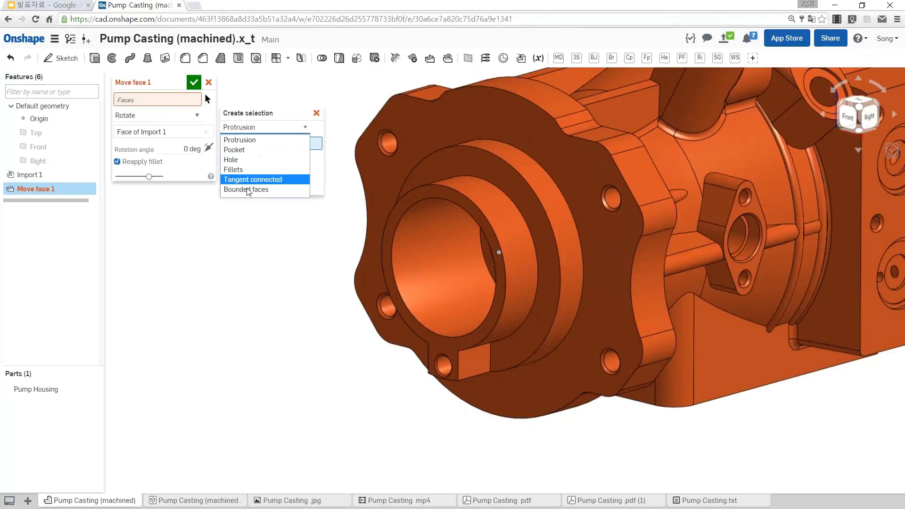
{"action": "left_click", "coordinate": [253, 180]}
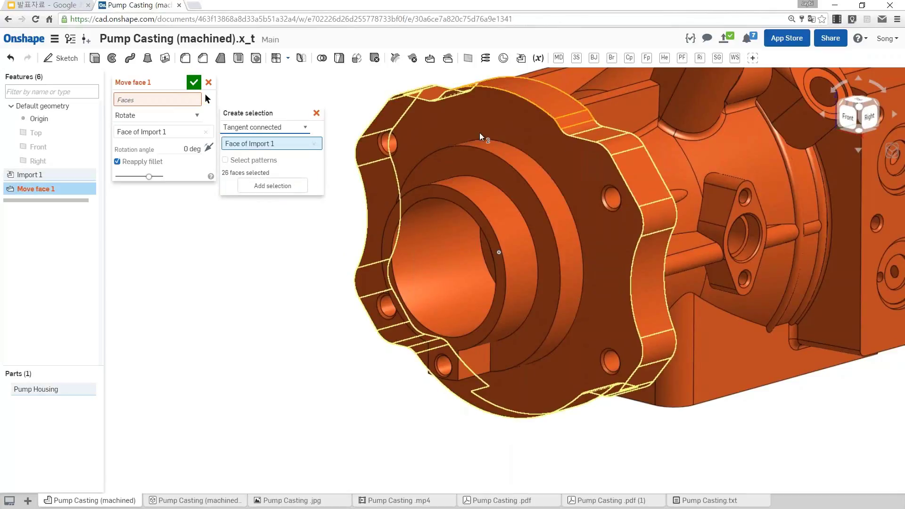
{"action": "left_click", "coordinate": [542, 156]}
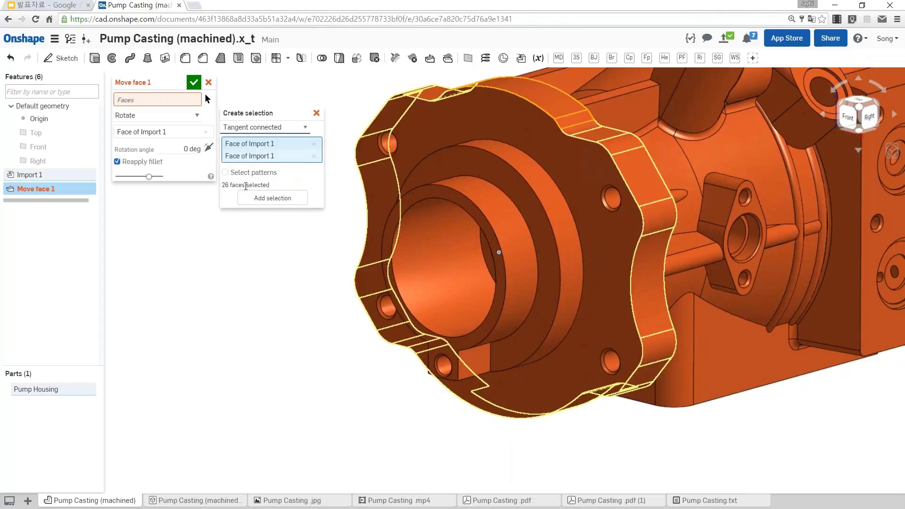
{"action": "left_click", "coordinate": [529, 112]}
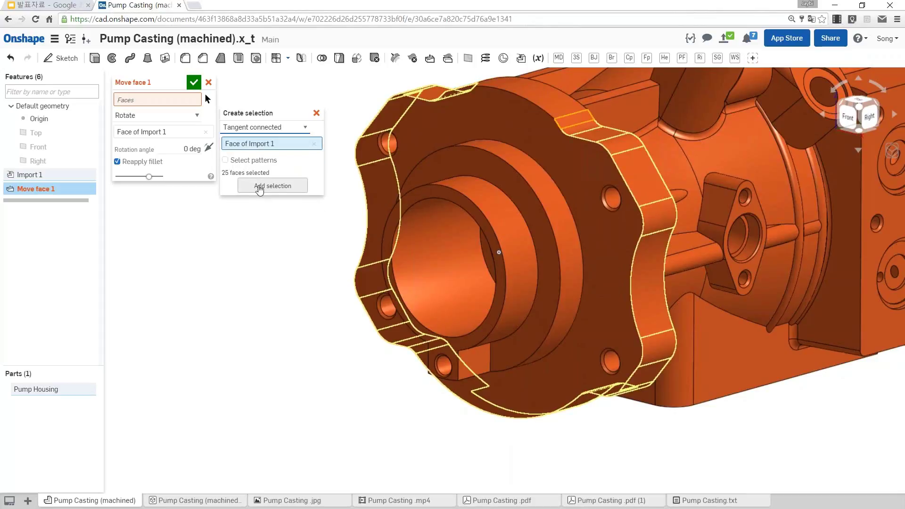
{"action": "left_click", "coordinate": [264, 188]}
Add the flange bolt holes using Hole selection with Select patterns
{"action": "left_click", "coordinate": [264, 128]}
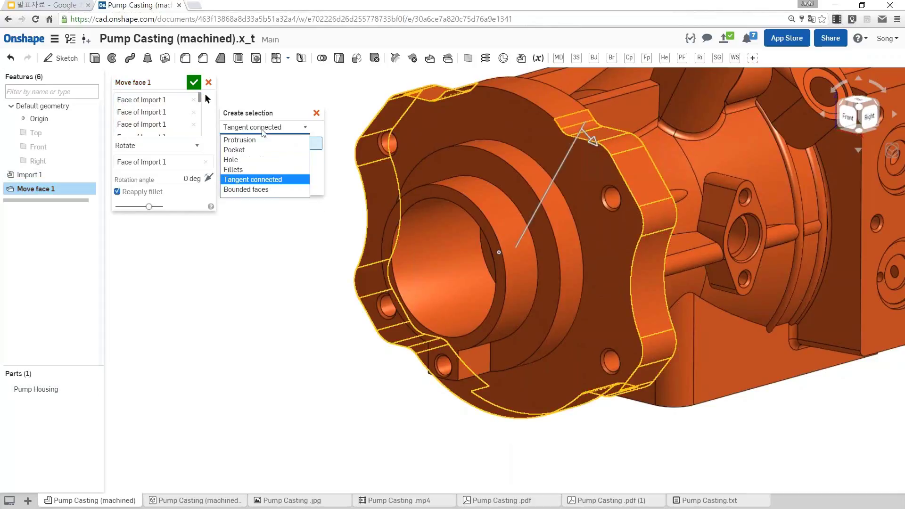
{"action": "left_click", "coordinate": [246, 161]}
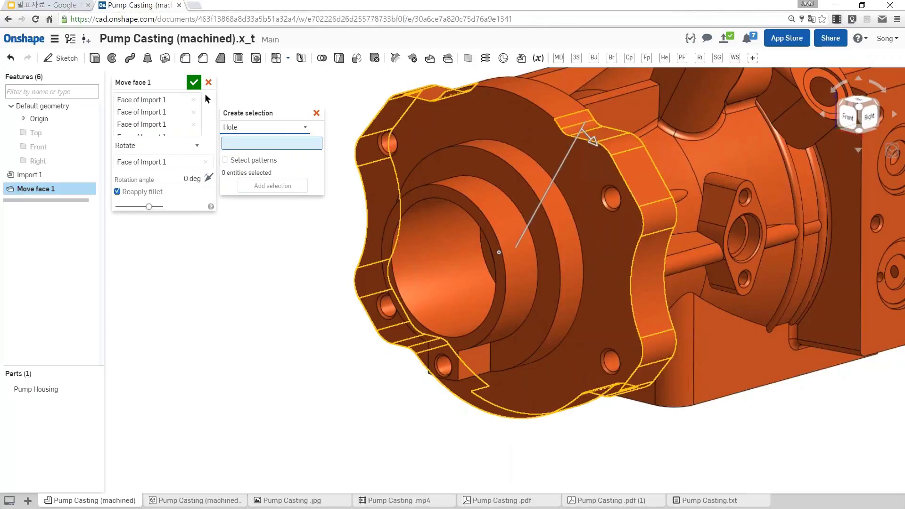
{"action": "left_click", "coordinate": [613, 200]}
{"action": "left_click", "coordinate": [225, 160]}
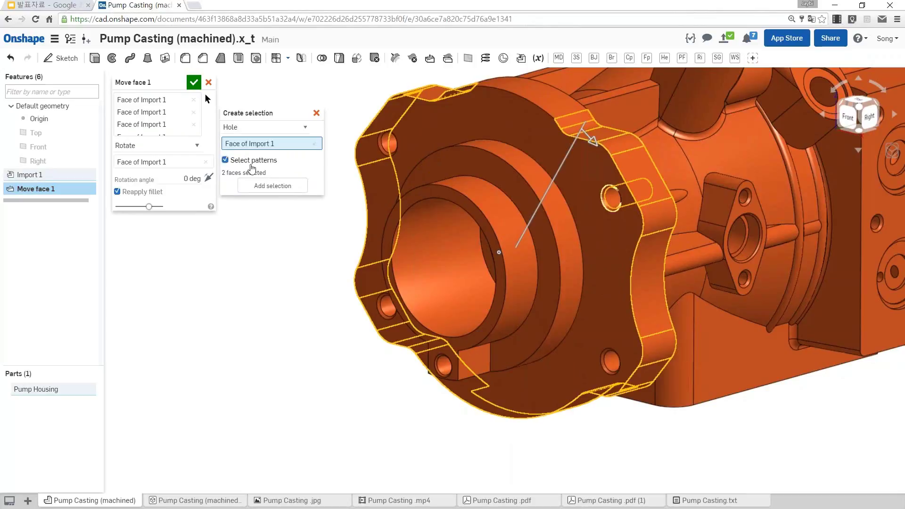
Rotate the flange faces and bolt holes 45 deg about the bore, committing Move face 1
{"action": "right_click_drag", "start_coordinate": [330, 283], "coordinate": [371, 315]}
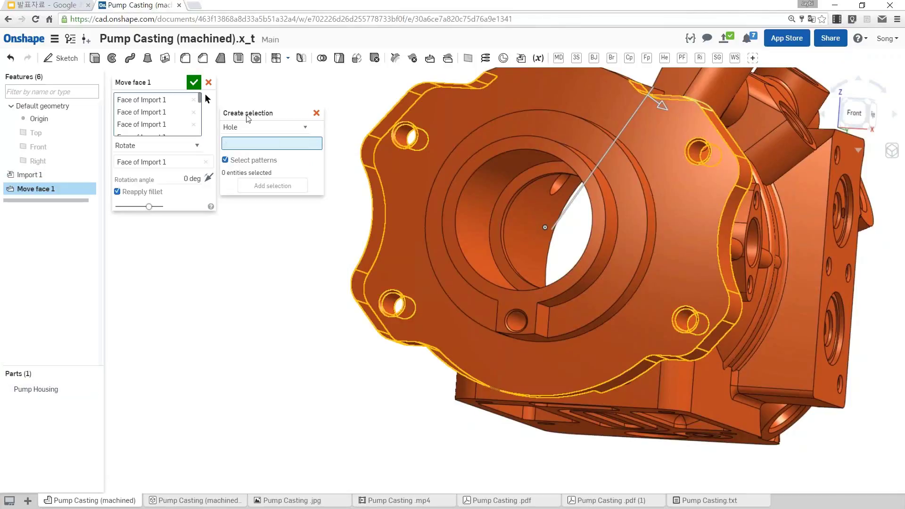
{"action": "scroll", "coordinate": [547, 155], "scroll_direction": "down", "scroll_amount": 2}
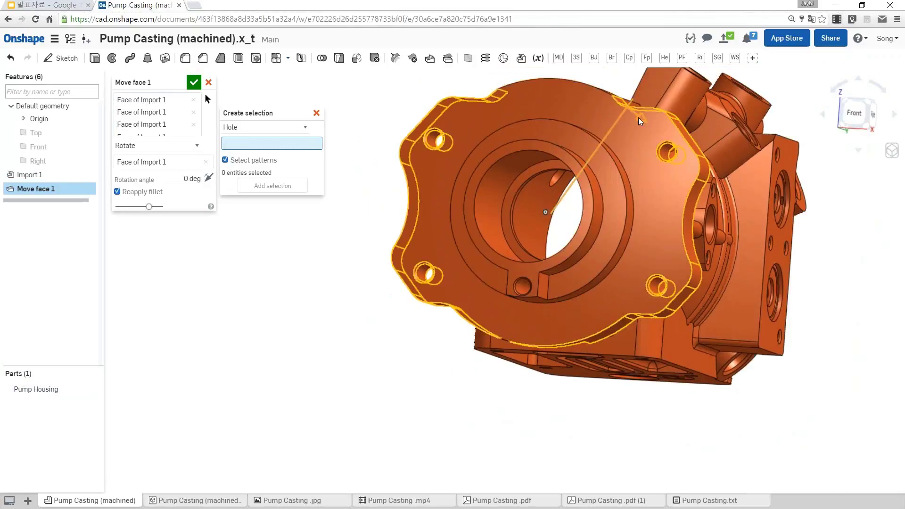
{"action": "left_click_drag", "start_coordinate": [640, 122], "coordinate": [637, 191]}
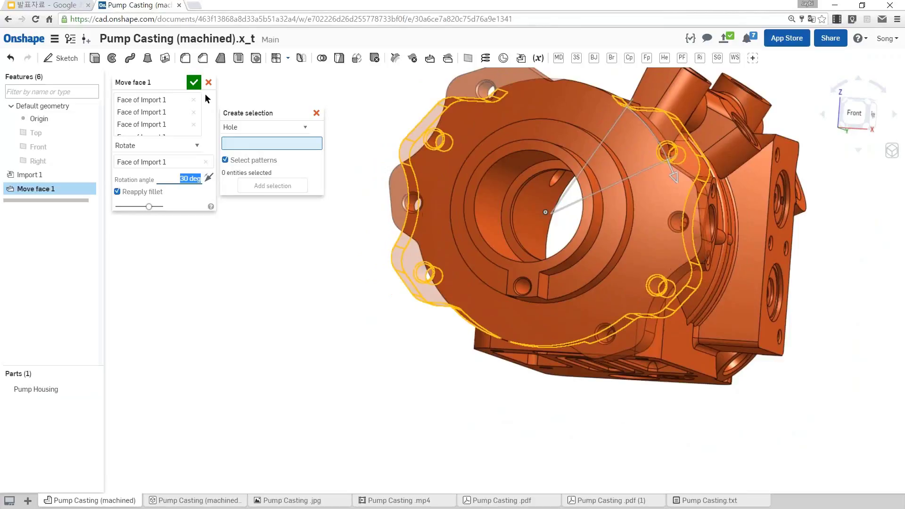
{"action": "type", "text": "45"}
{"action": "key", "text": "Return"}
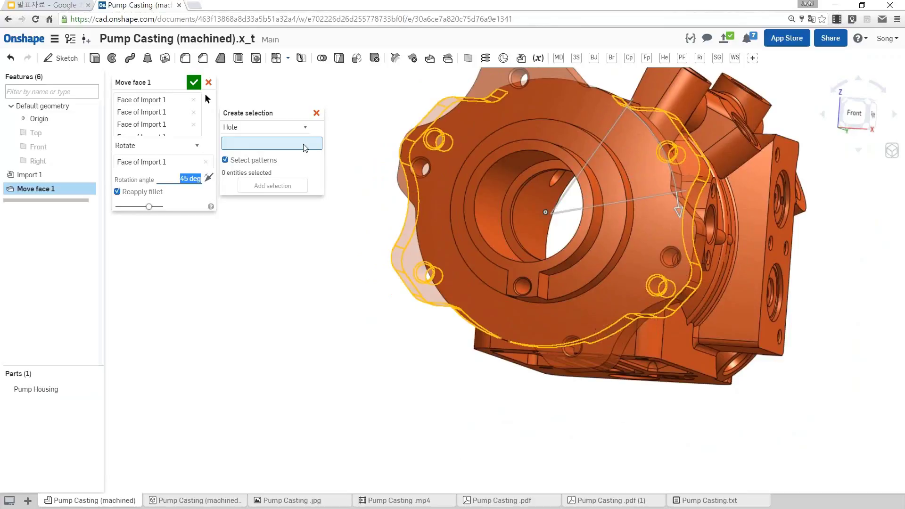
{"action": "left_click", "coordinate": [194, 83]}
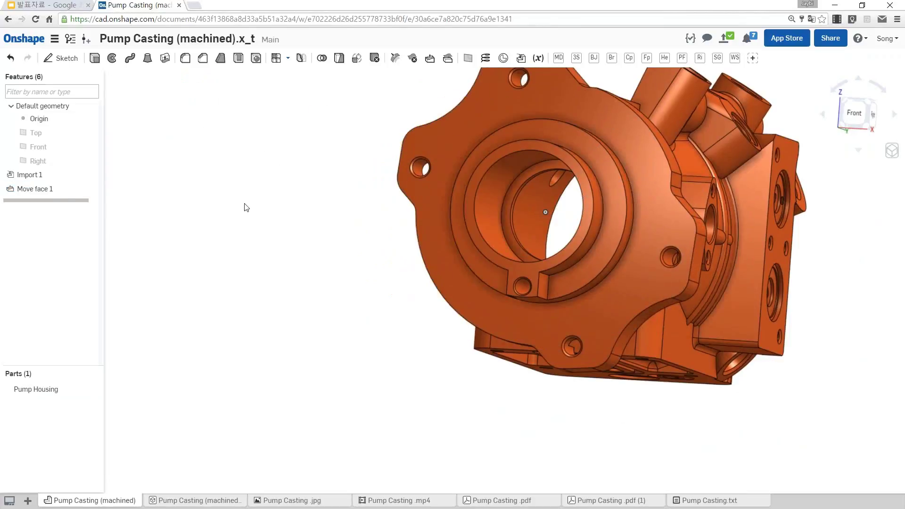
{"action": "mouse_move", "coordinate": [296, 279]}
{"action": "right_mouse_down"}
{"action": "mouse_move", "coordinate": [313, 218]}
{"action": "mouse_move", "coordinate": [250, 276]}
{"action": "mouse_move", "coordinate": [259, 277]}
{"action": "mouse_move", "coordinate": [33, 206]}
{"action": "right_mouse_up"}
{"action": "double_click", "coordinate": [35, 188]}
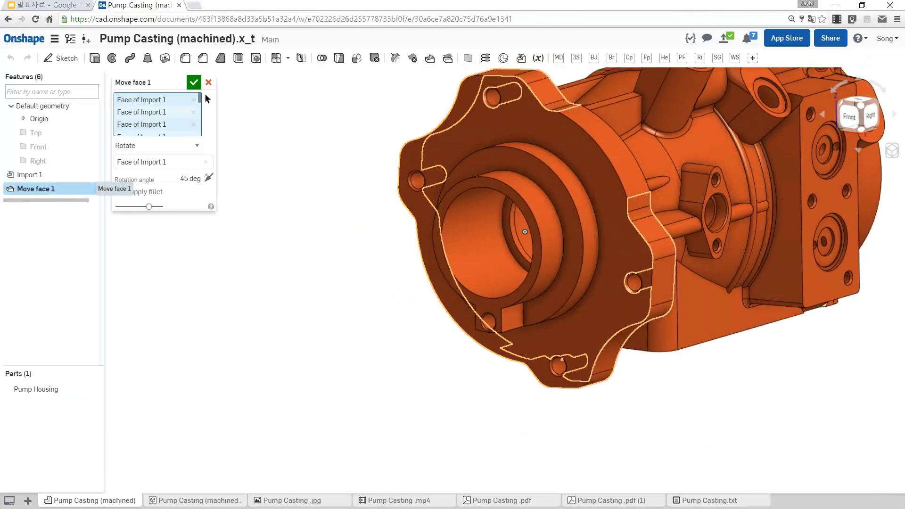
{"action": "mouse_move", "coordinate": [148, 206]}
{"action": "left_mouse_down"}
{"action": "mouse_move", "coordinate": [97, 211]}
{"action": "mouse_move", "coordinate": [163, 208]}
{"action": "left_mouse_up"}
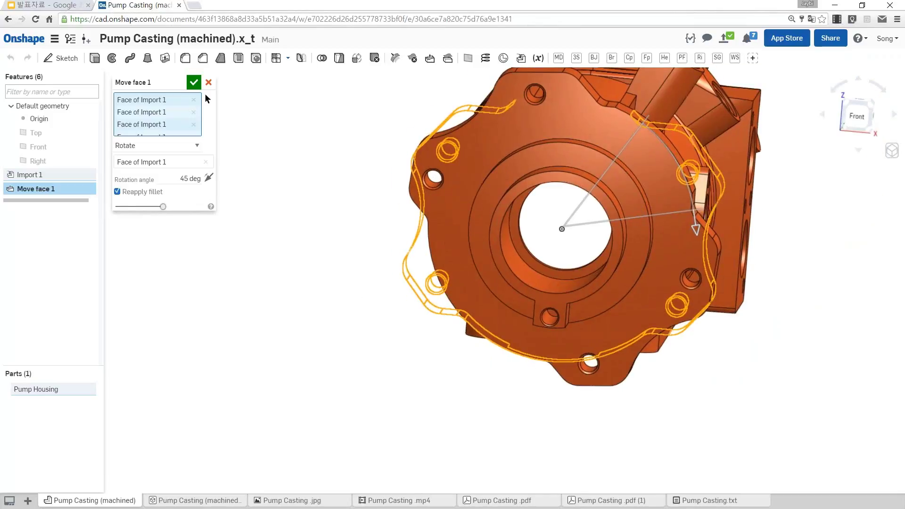
{"action": "mouse_move", "coordinate": [163, 207]}
{"action": "left_mouse_down"}
{"action": "mouse_move", "coordinate": [87, 211]}
{"action": "mouse_move", "coordinate": [238, 221]}
{"action": "left_mouse_up"}
{"action": "left_click", "coordinate": [197, 89]}
{"action": "scroll", "coordinate": [358, 168], "scroll_direction": "down", "scroll_amount": 2}
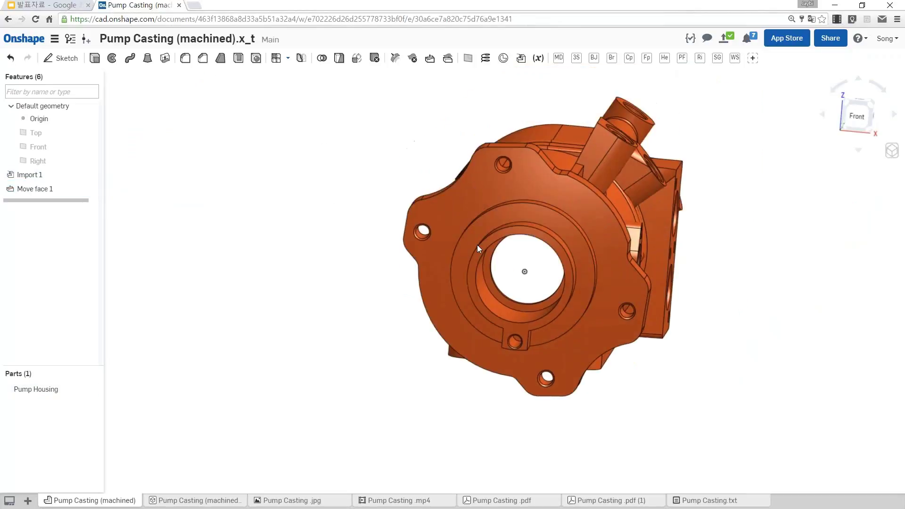
{"action": "mouse_move", "coordinate": [477, 244]}
{"action": "right_mouse_down"}
{"action": "mouse_move", "coordinate": [521, 263]}
{"action": "mouse_move", "coordinate": [327, 148]}
{"action": "mouse_move", "coordinate": [366, 199]}
{"action": "right_mouse_up"}
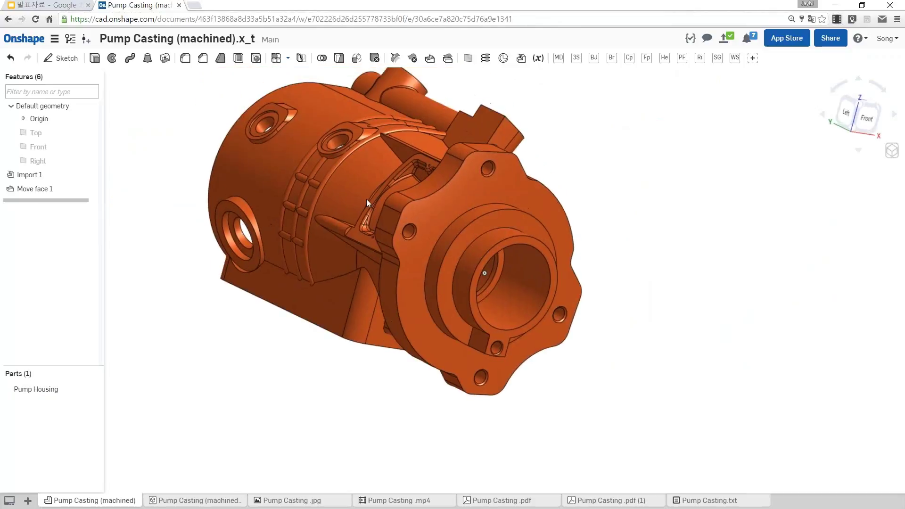
Zoom in on the side bosses and measure the roughly 170° angle between their top faces
{"action": "scroll", "coordinate": [367, 199], "scroll_direction": "up", "scroll_amount": 2}
{"action": "scroll", "coordinate": [372, 214], "scroll_direction": "up", "scroll_amount": 3}
{"action": "scroll", "coordinate": [290, 140], "scroll_direction": "up", "scroll_amount": 3}
{"action": "scroll", "coordinate": [318, 164], "scroll_direction": "up", "scroll_amount": 1}
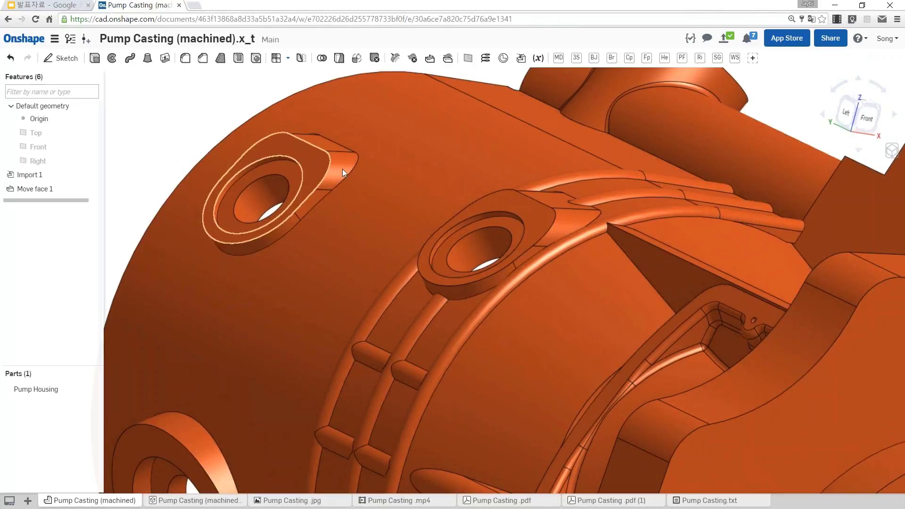
{"action": "left_click", "coordinate": [316, 165]}
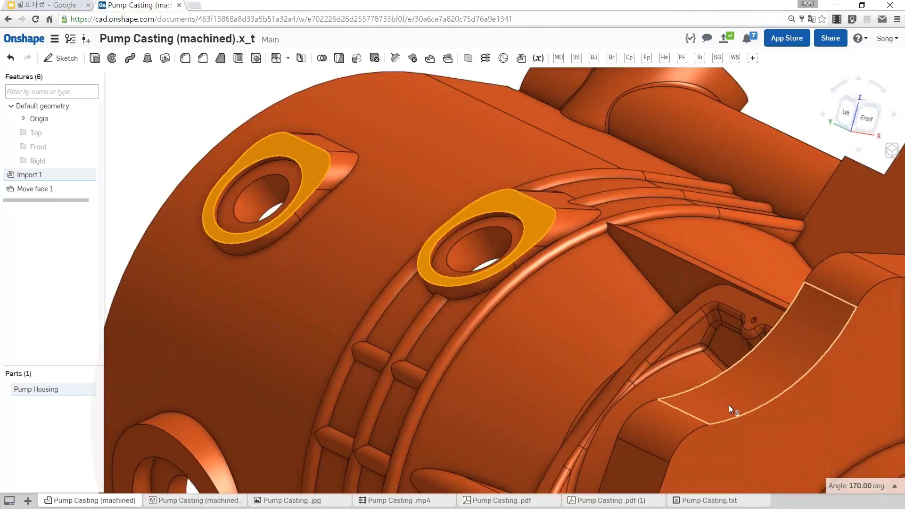
{"action": "left_click", "coordinate": [161, 131]}
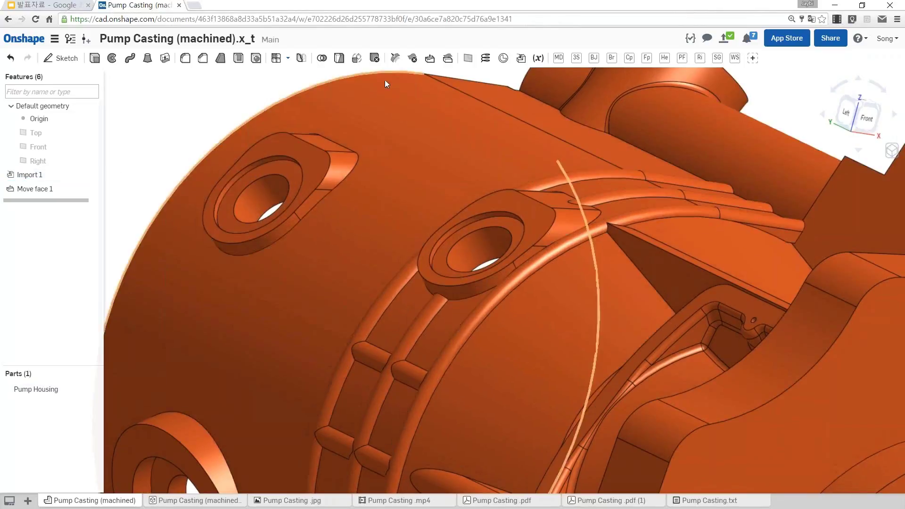
Start a Rotate-type Move face using the large cylindrical housing face as axis
{"action": "left_click", "coordinate": [430, 58]}
{"action": "left_click", "coordinate": [152, 118]}
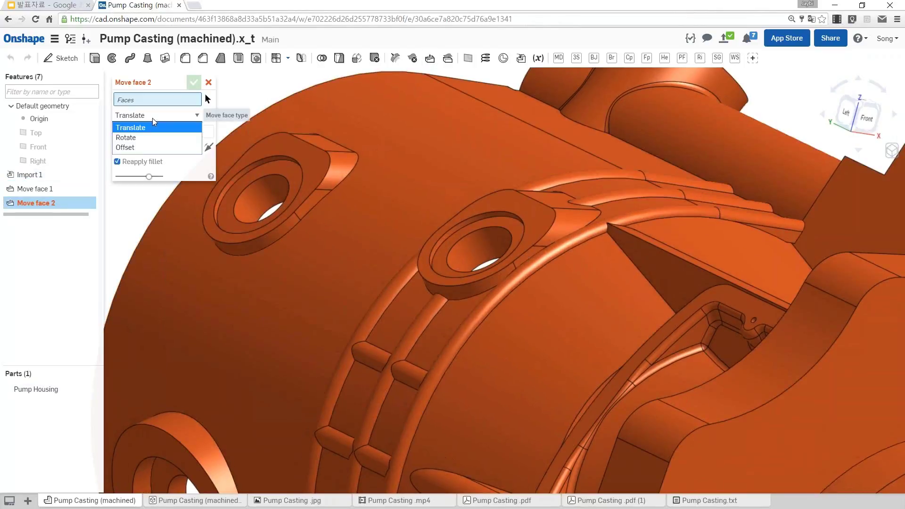
{"action": "left_click", "coordinate": [132, 135]}
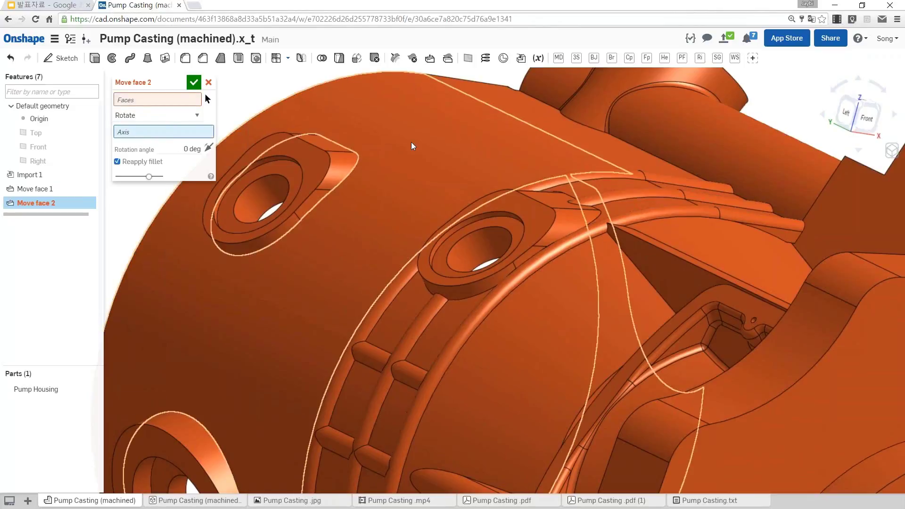
{"action": "left_click", "coordinate": [372, 150]}
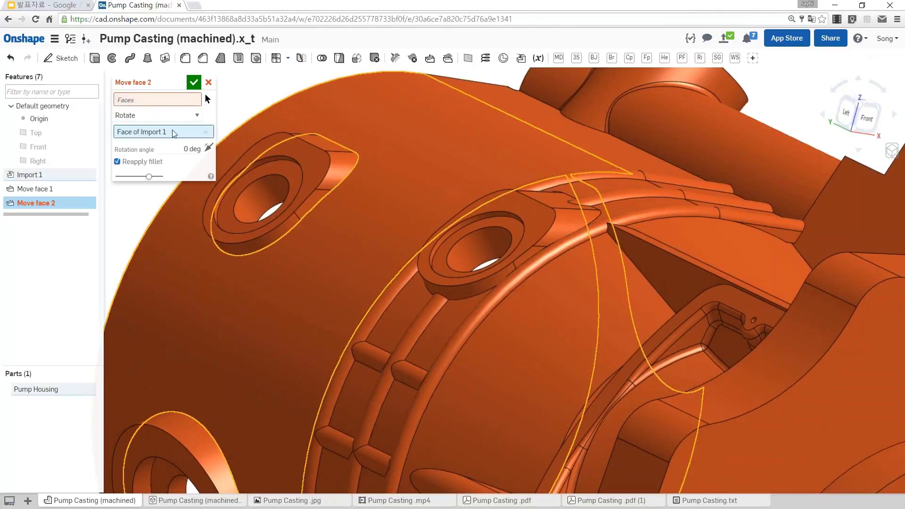
Add the boss beside the ribbed band (8 faces) and its hole (3 faces) to the move
{"action": "left_click", "coordinate": [208, 99]}
{"action": "left_click", "coordinate": [250, 128]}
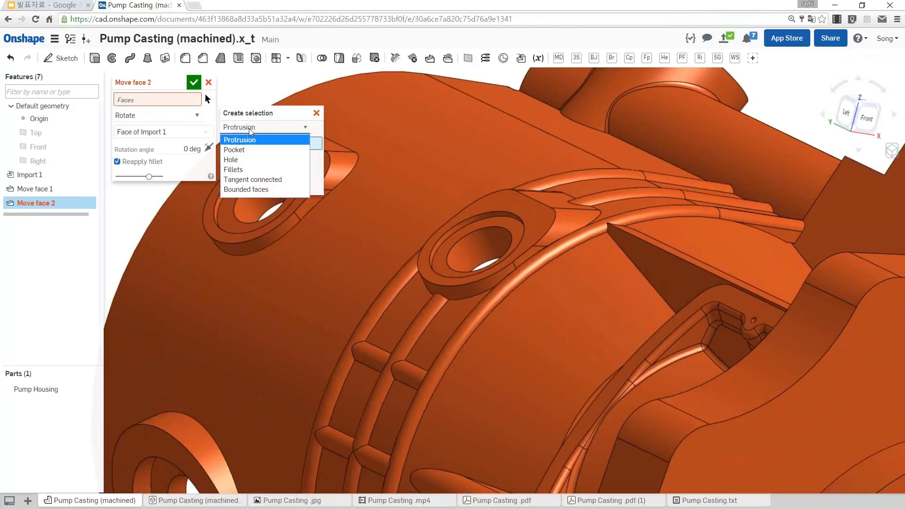
{"action": "left_click", "coordinate": [249, 140]}
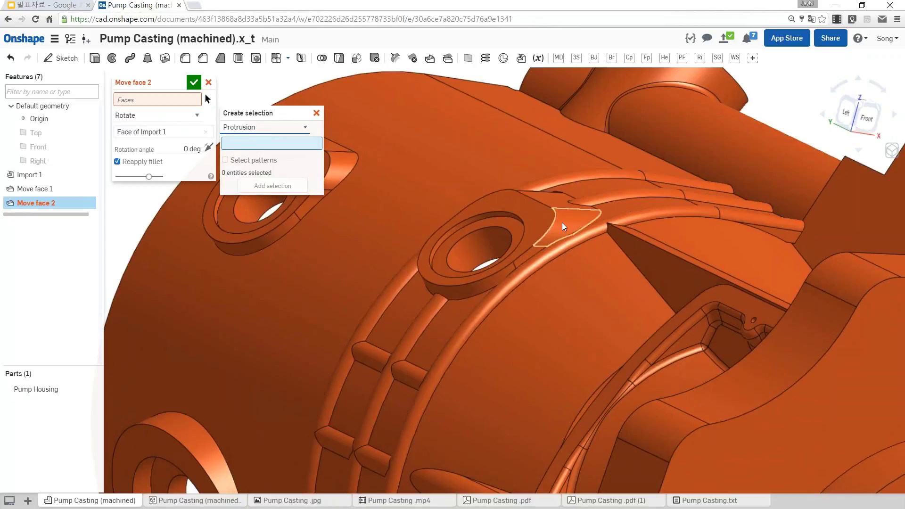
{"action": "left_click", "coordinate": [547, 219]}
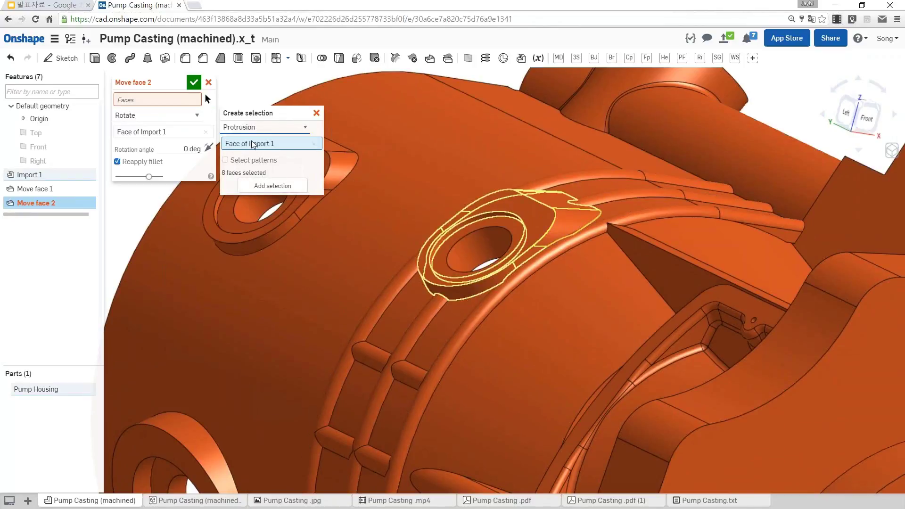
{"action": "left_click", "coordinate": [273, 186]}
{"action": "left_click", "coordinate": [250, 127]}
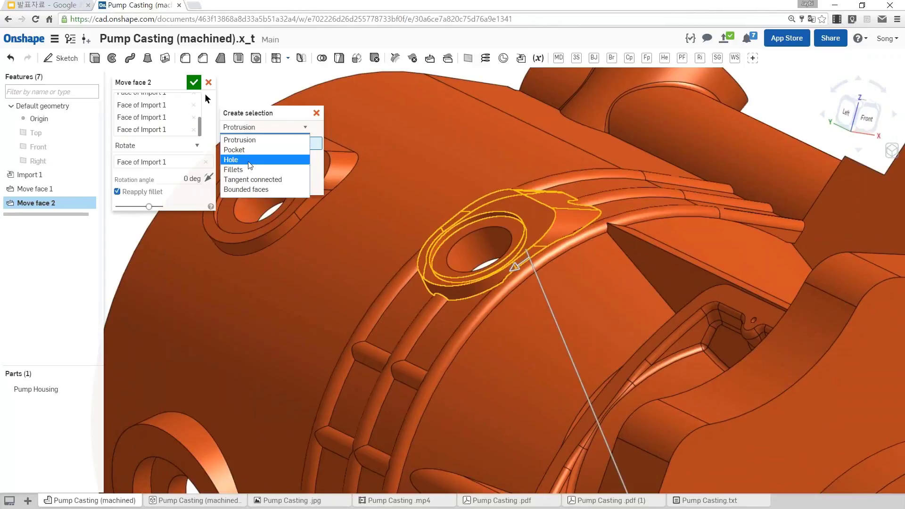
{"action": "left_click", "coordinate": [250, 160]}
{"action": "left_click", "coordinate": [483, 233]}
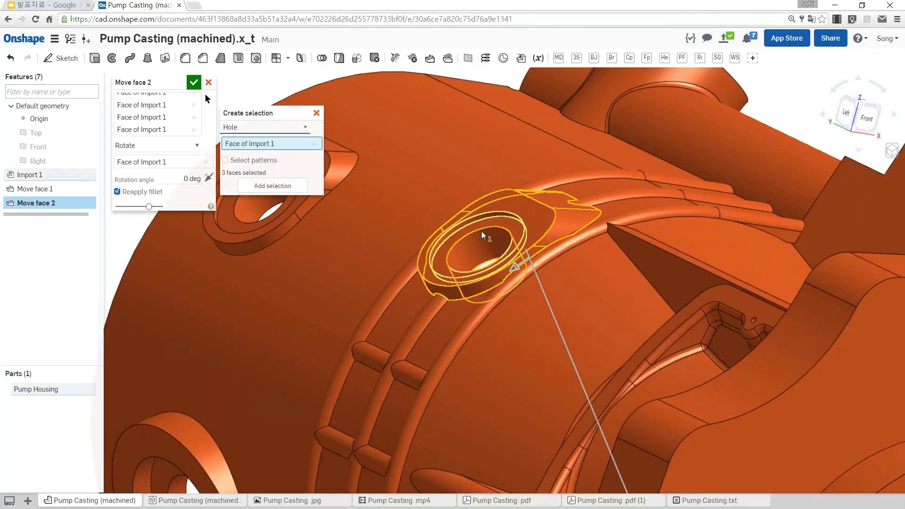
{"action": "left_click", "coordinate": [273, 186]}
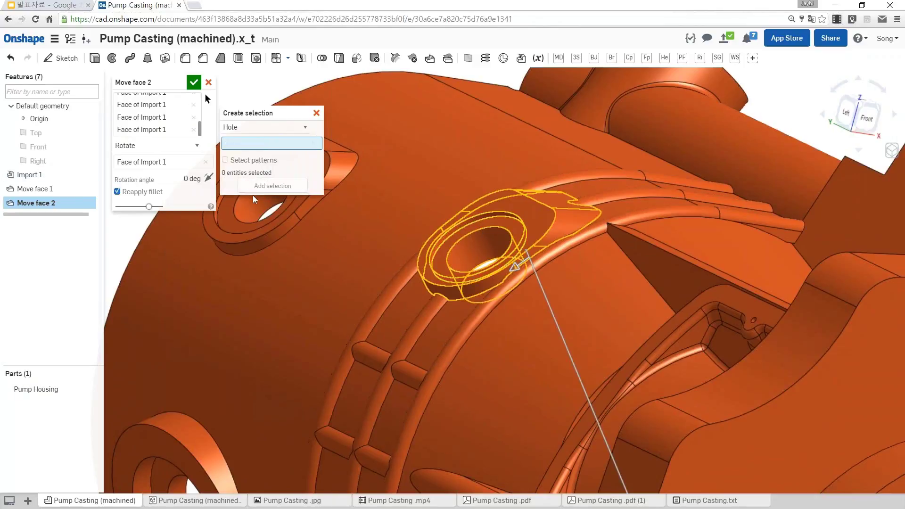
Swing the boss 10 deg around the housing and commit Move face 2
{"action": "left_click_drag", "start_coordinate": [508, 271], "coordinate": [482, 318]}
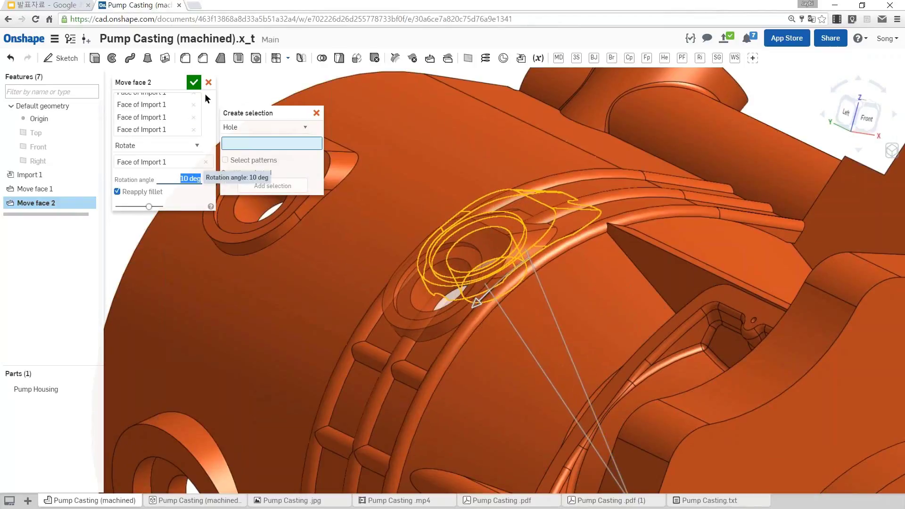
{"action": "left_click", "coordinate": [194, 84]}
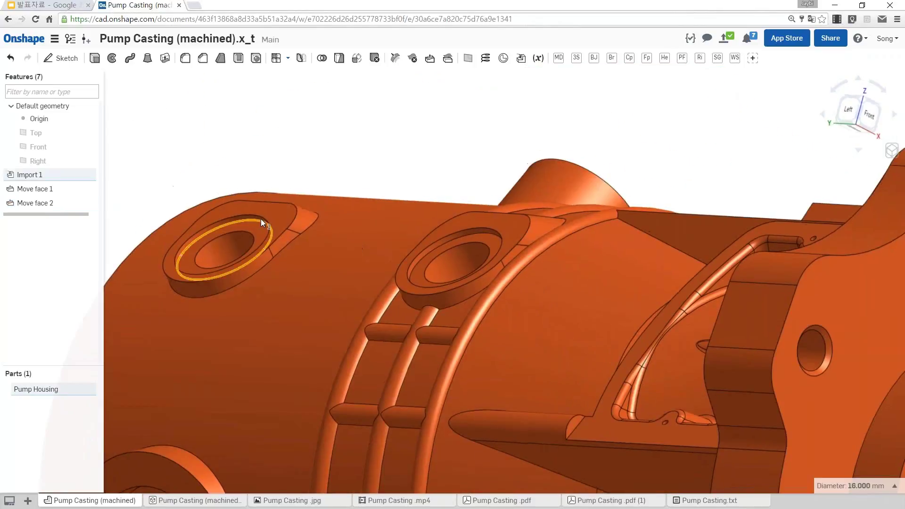
{"action": "mouse_move", "coordinate": [291, 216]}
{"action": "right_mouse_down"}
{"action": "mouse_move", "coordinate": [329, 137]}
{"action": "mouse_move", "coordinate": [341, 182]}
{"action": "mouse_move", "coordinate": [296, 225]}
{"action": "mouse_move", "coordinate": [381, 293]}
{"action": "mouse_move", "coordinate": [386, 285]}
{"action": "mouse_move", "coordinate": [377, 329]}
{"action": "mouse_move", "coordinate": [429, 189]}
{"action": "mouse_move", "coordinate": [412, 237]}
{"action": "mouse_move", "coordinate": [411, 298]}
{"action": "right_mouse_up"}
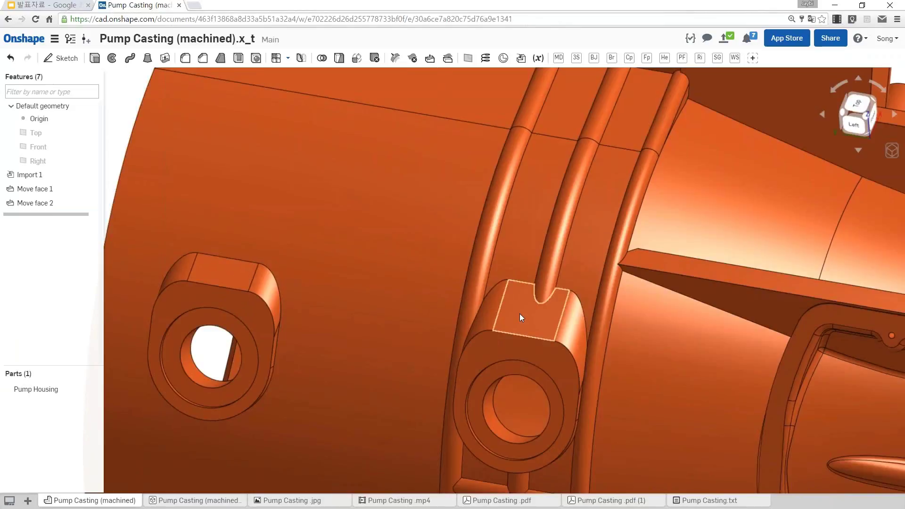
Replace the right boss's top face with the left boss's top face as Replace face 1
{"action": "left_click", "coordinate": [447, 58]}
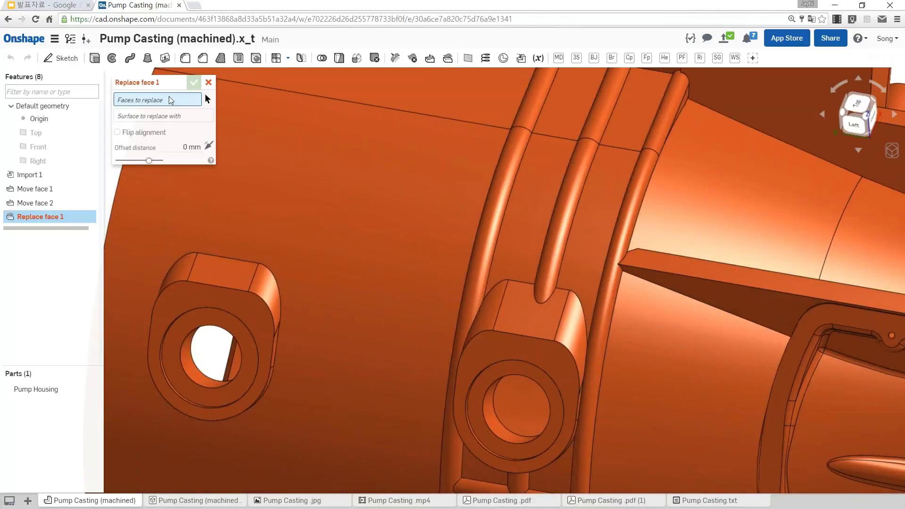
{"action": "left_click", "coordinate": [527, 325]}
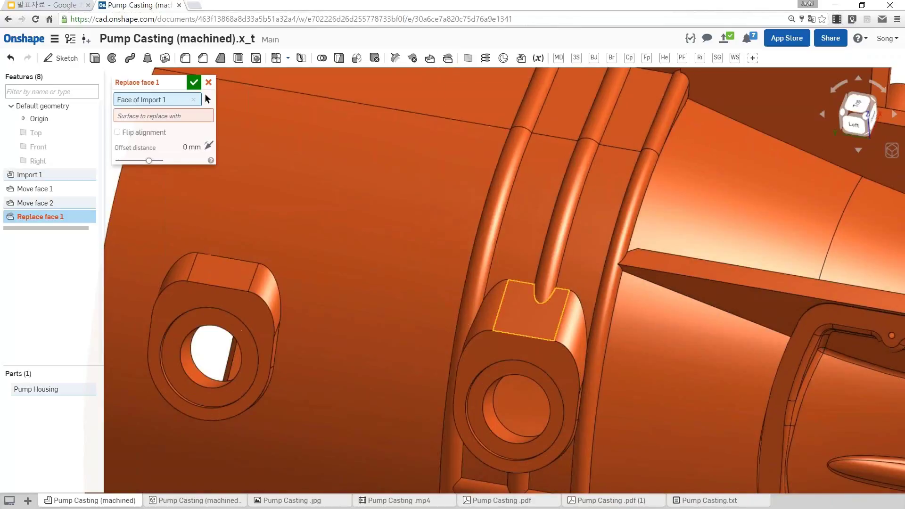
{"action": "left_click", "coordinate": [222, 271]}
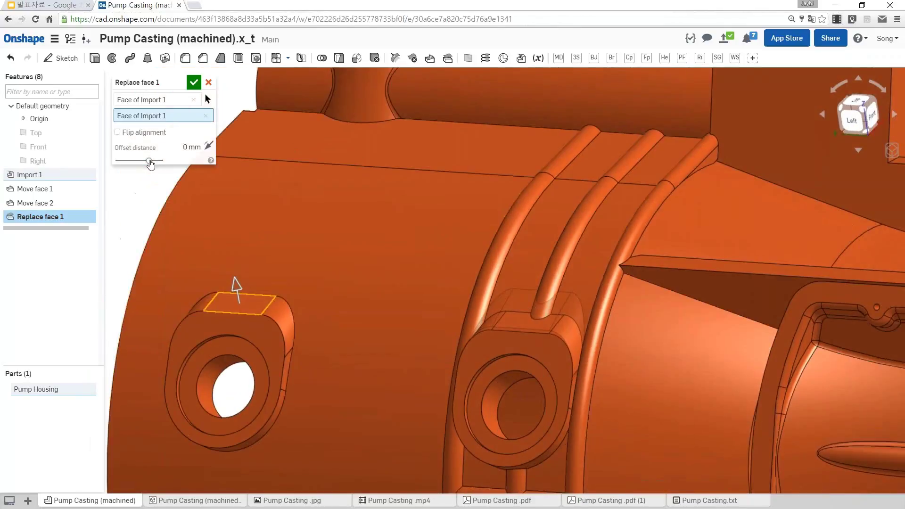
{"action": "left_click_drag", "start_coordinate": [150, 164], "coordinate": [161, 170]}
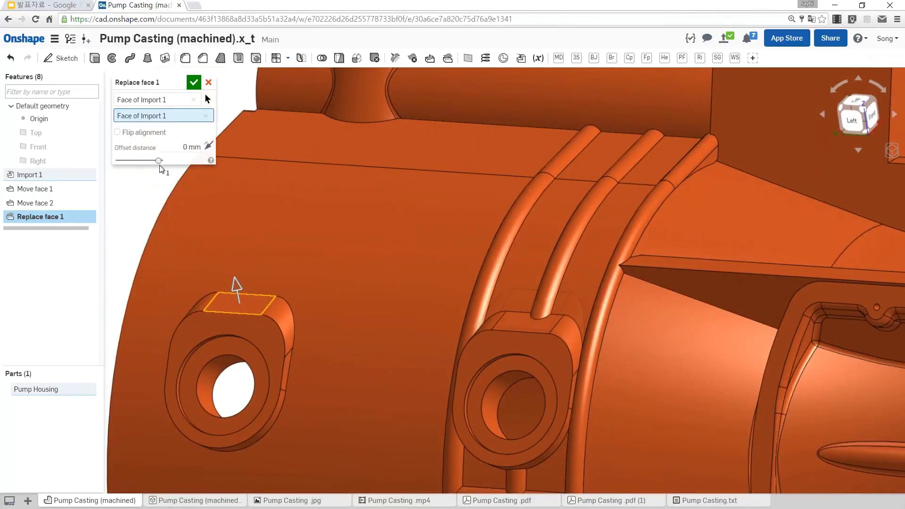
{"action": "left_click", "coordinate": [197, 85]}
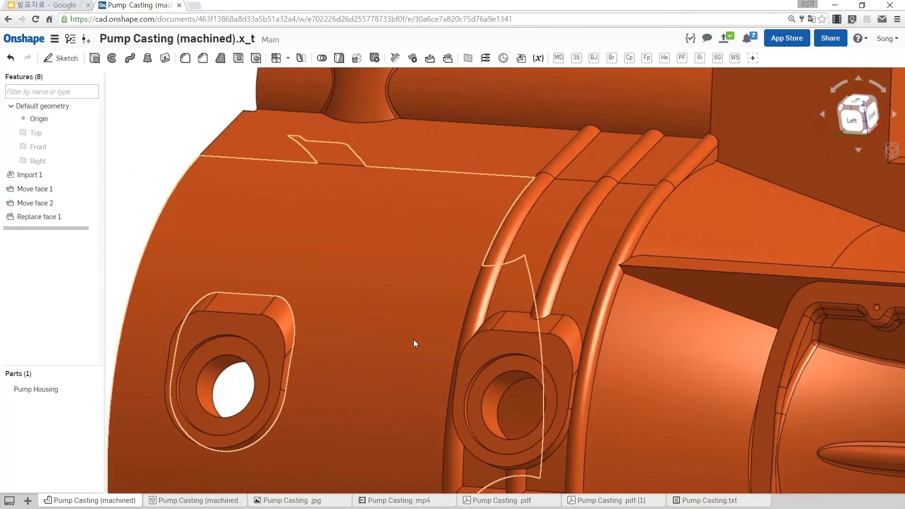
Fit the housing, orbit to its underside and check the bottom pocket faces' radius
{"action": "scroll", "coordinate": [442, 393], "scroll_direction": "down", "scroll_amount": 5}
{"action": "scroll", "coordinate": [440, 393], "scroll_direction": "down", "scroll_amount": 2}
{"action": "key", "text": "f"}
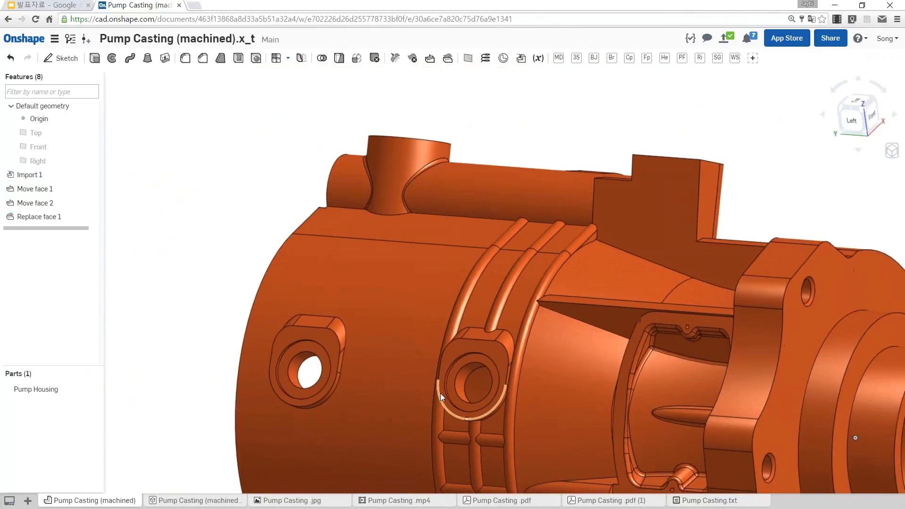
{"action": "mouse_move", "coordinate": [463, 363]}
{"action": "right_mouse_down"}
{"action": "mouse_move", "coordinate": [631, 224]}
{"action": "mouse_move", "coordinate": [357, 296]}
{"action": "right_mouse_up"}
{"action": "scroll", "coordinate": [357, 296], "scroll_direction": "up", "scroll_amount": 5}
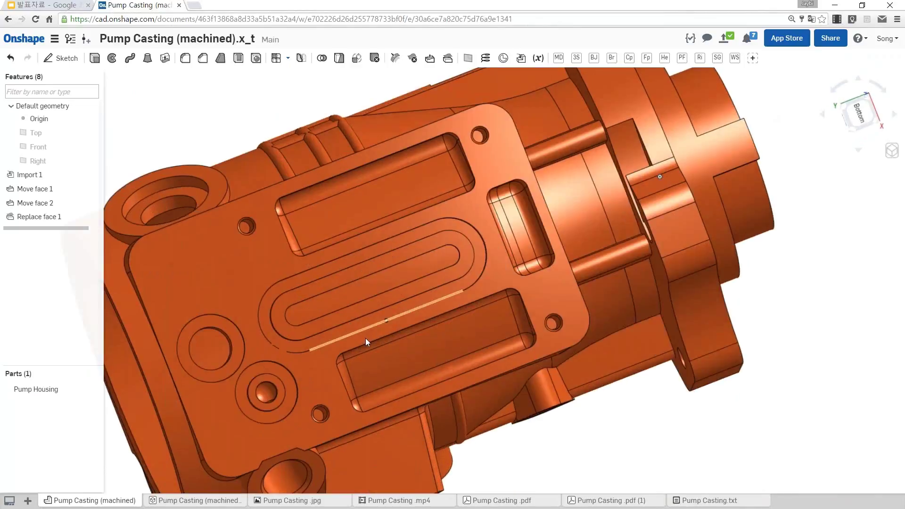
{"action": "right_click_drag", "start_coordinate": [366, 338], "coordinate": [374, 275]}
{"action": "left_click", "coordinate": [363, 221]}
{"action": "left_click", "coordinate": [424, 354]}
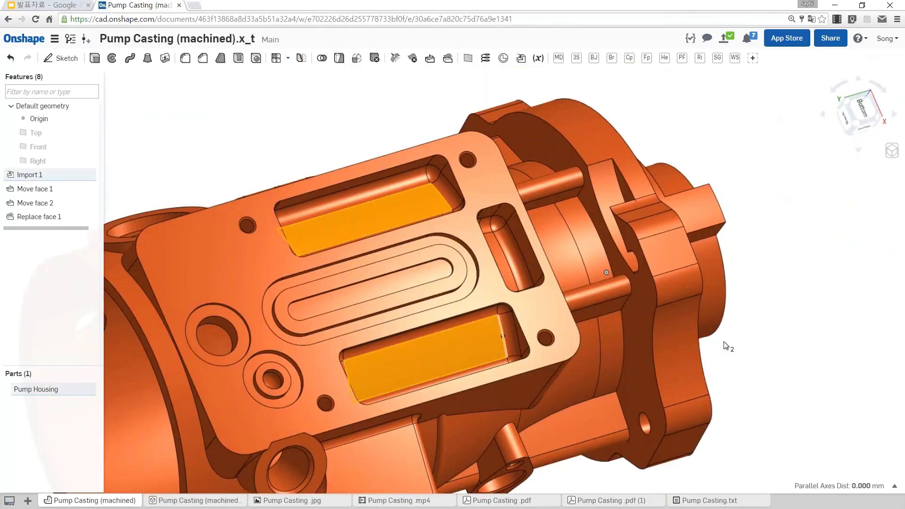
{"action": "left_click", "coordinate": [361, 158]}
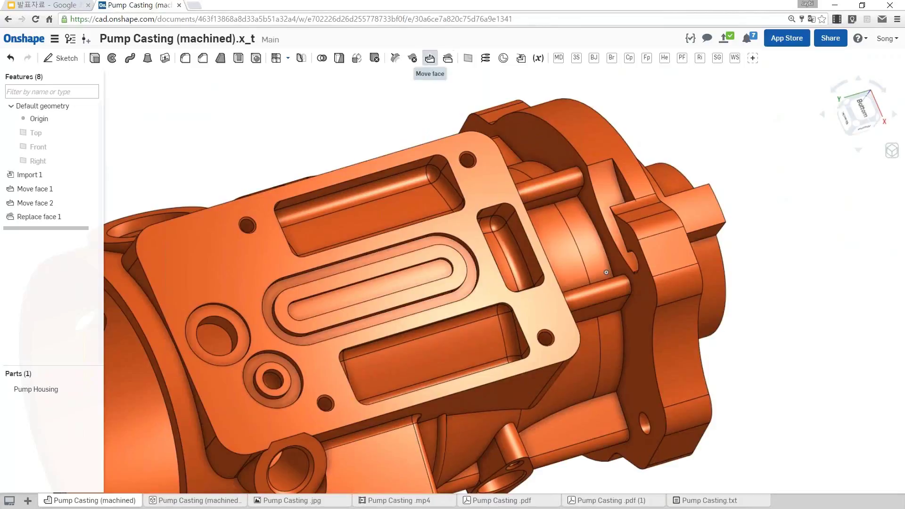
Start an Offset-type Move face on the upper and lower pocket floors
{"action": "left_click", "coordinate": [430, 58]}
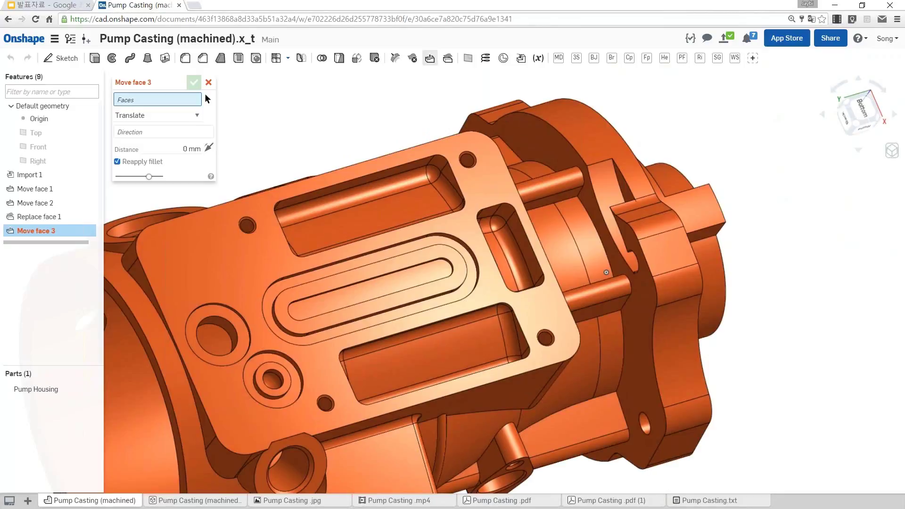
{"action": "left_click", "coordinate": [170, 116]}
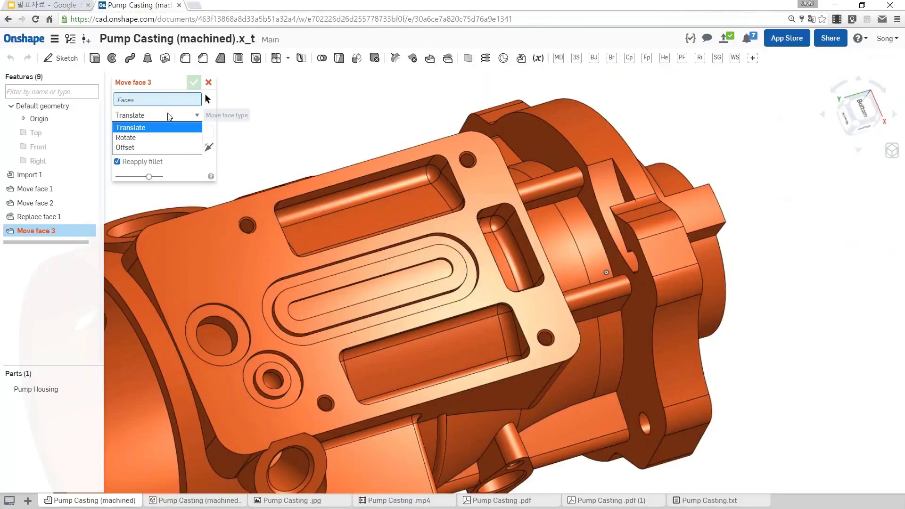
{"action": "left_click", "coordinate": [154, 148]}
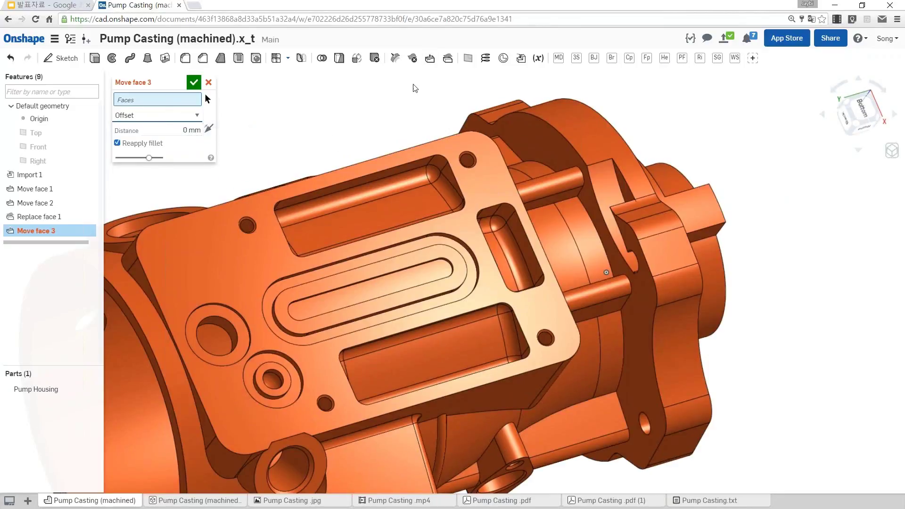
{"action": "left_click", "coordinate": [365, 210]}
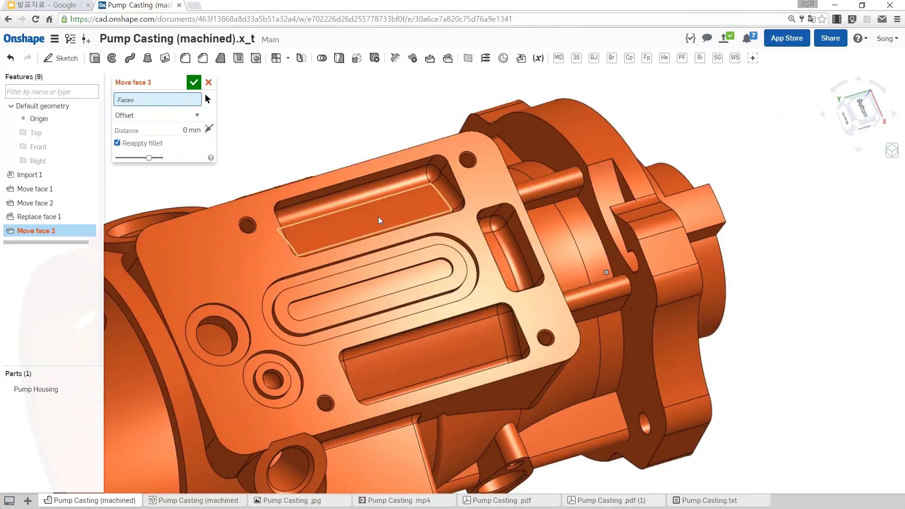
{"action": "left_click", "coordinate": [438, 362]}
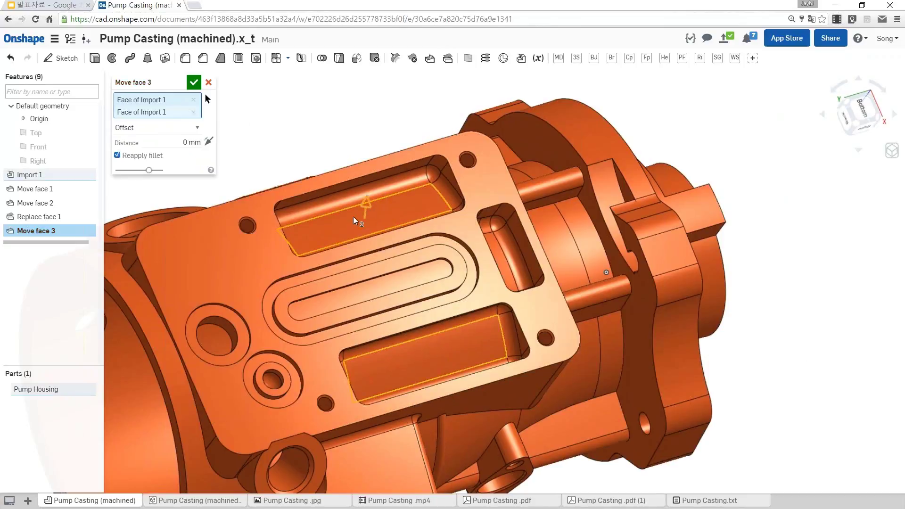
Set the pocket floor offset to 1 mm in the reversed direction and commit Move face 3
{"action": "scroll", "coordinate": [355, 220], "scroll_direction": "up", "scroll_amount": 2}
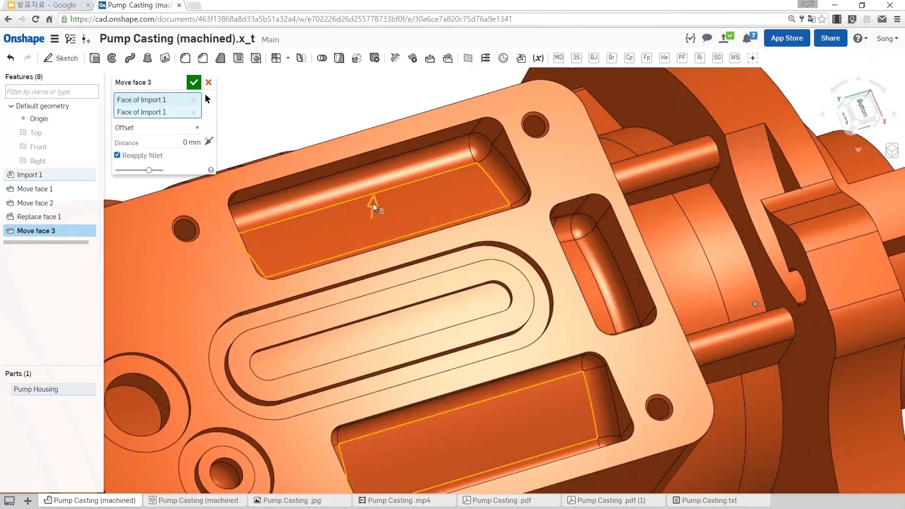
{"action": "left_click_drag", "start_coordinate": [374, 207], "coordinate": [376, 193]}
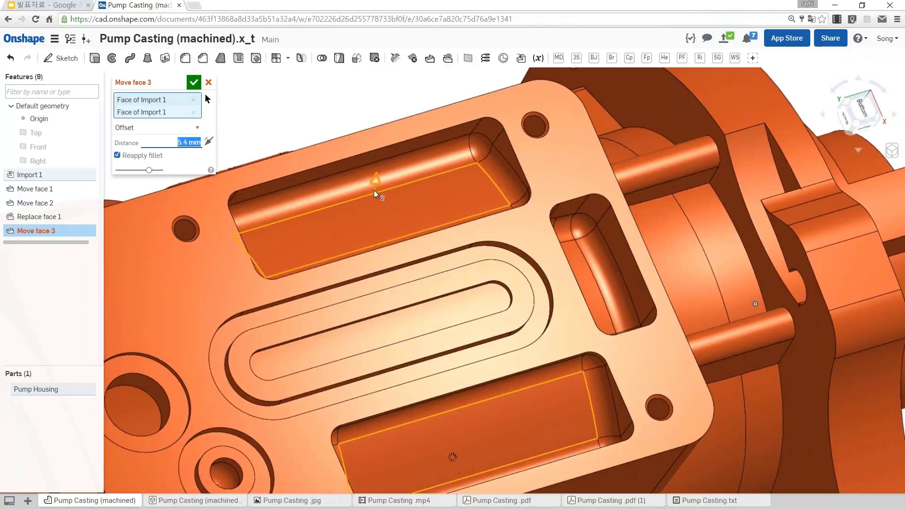
{"action": "mouse_move", "coordinate": [376, 193]}
{"action": "left_mouse_down"}
{"action": "mouse_move", "coordinate": [362, 246]}
{"action": "mouse_move", "coordinate": [369, 202]}
{"action": "left_mouse_up"}
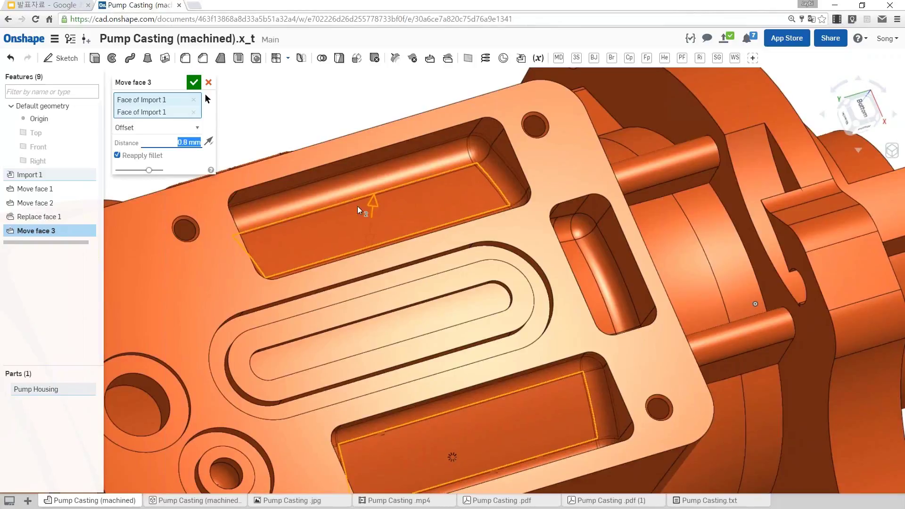
{"action": "type", "text": "0.2"}
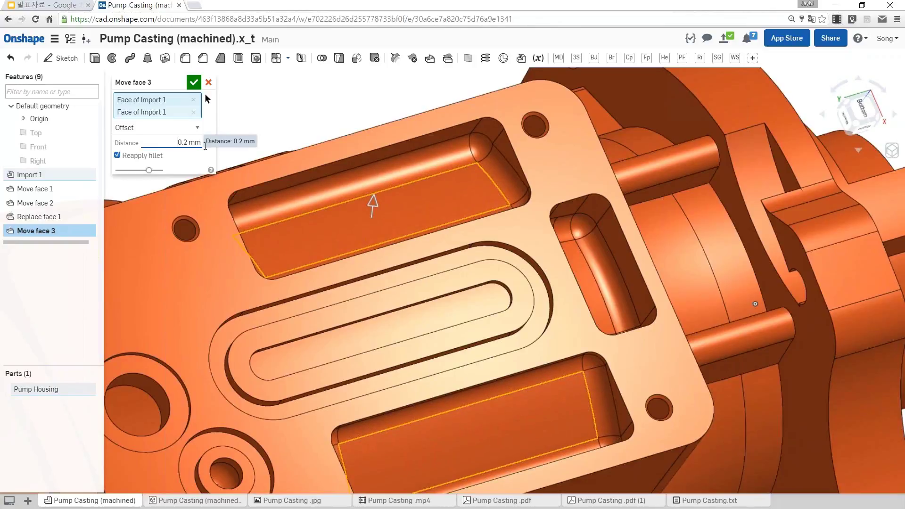
{"action": "key", "text": "Return"}
{"action": "type", "text": "1"}
{"action": "key", "text": "Return"}
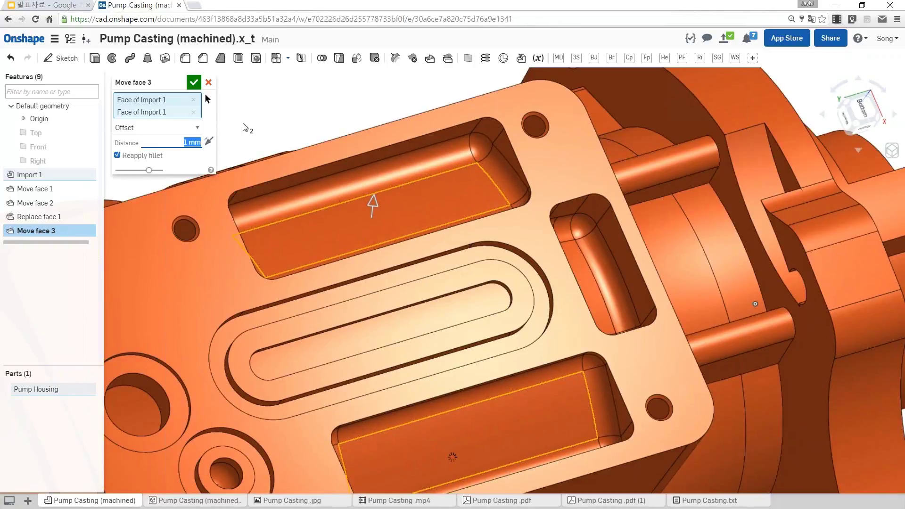
{"action": "left_click", "coordinate": [208, 142]}
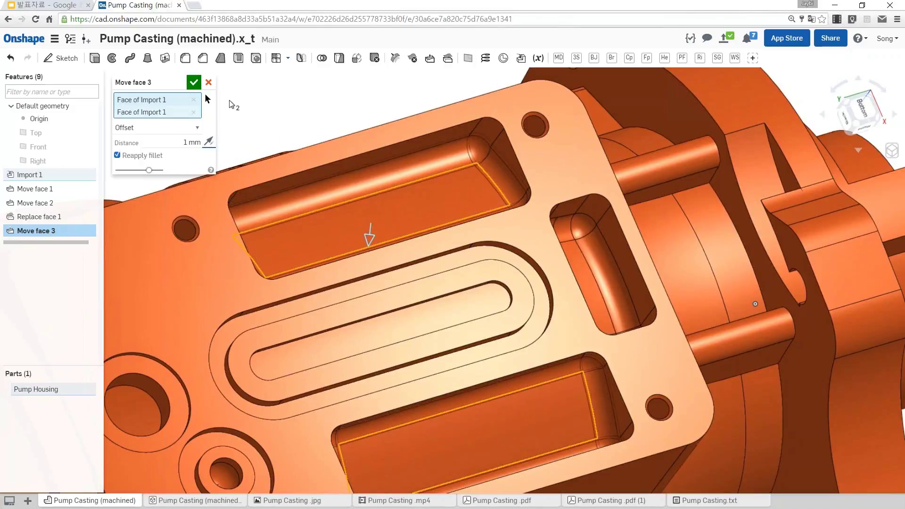
{"action": "left_click", "coordinate": [194, 84]}
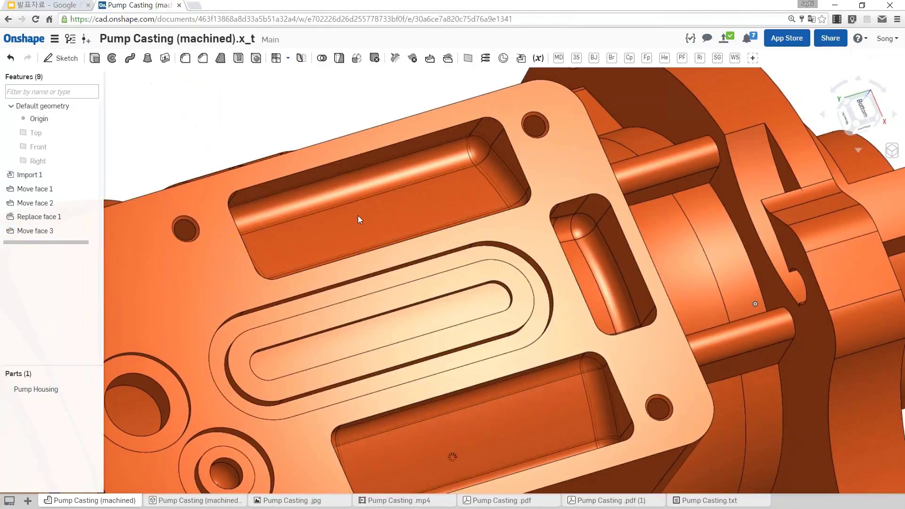
Replace both pocket floors with the ring face around the oblong slot as Replace face 2
{"action": "mouse_move", "coordinate": [400, 250]}
{"action": "right_mouse_down"}
{"action": "mouse_move", "coordinate": [429, 226]}
{"action": "mouse_move", "coordinate": [391, 227]}
{"action": "right_mouse_up"}
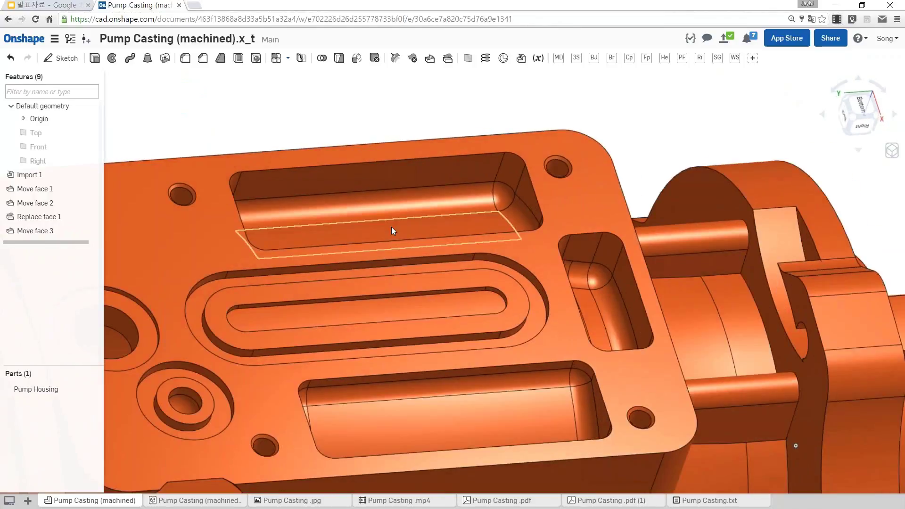
{"action": "left_click", "coordinate": [448, 58]}
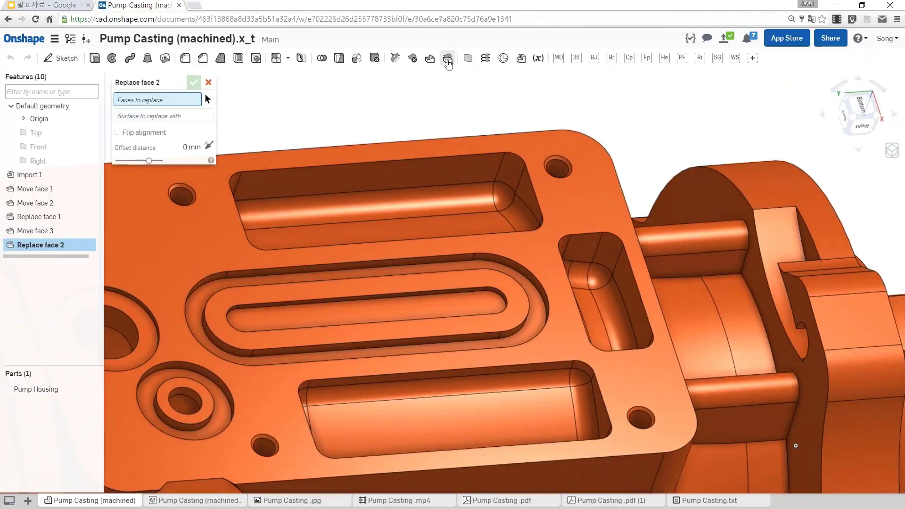
{"action": "left_click", "coordinate": [496, 269]}
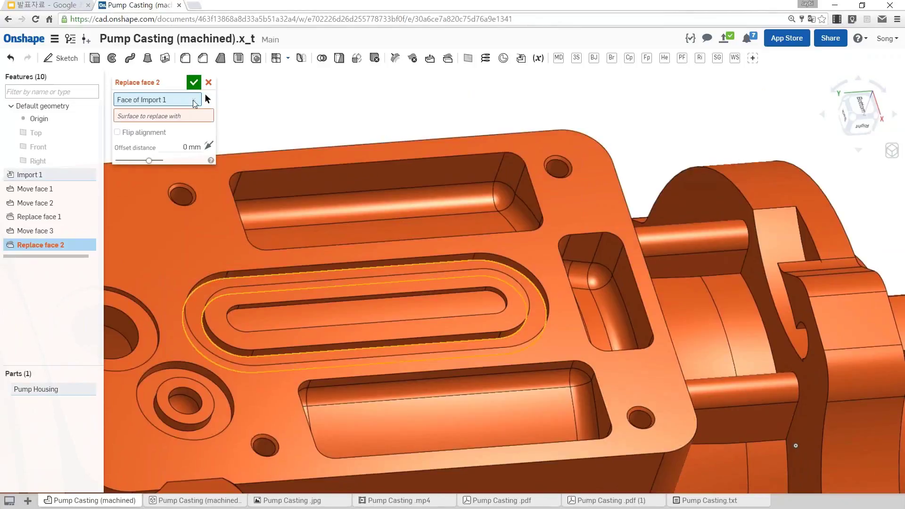
{"action": "left_click", "coordinate": [194, 99]}
{"action": "left_click", "coordinate": [389, 234]}
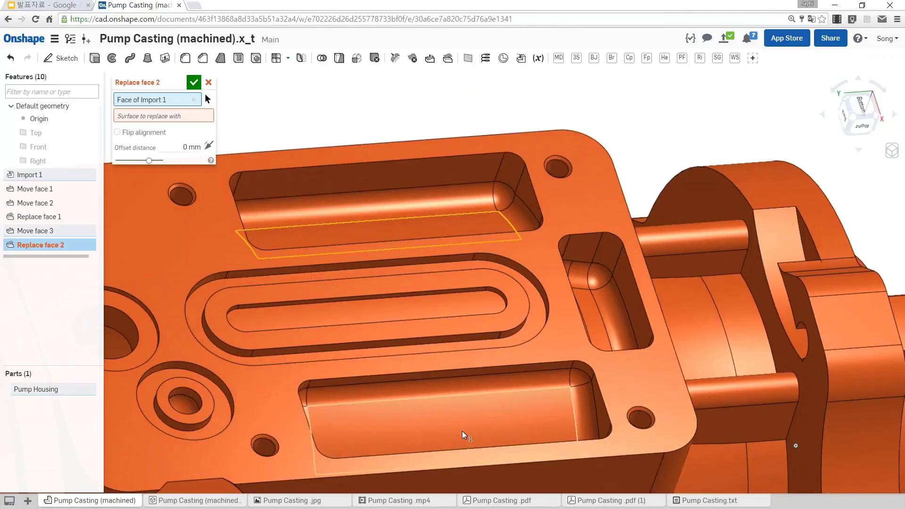
{"action": "left_click", "coordinate": [465, 435]}
{"action": "left_click", "coordinate": [169, 133]}
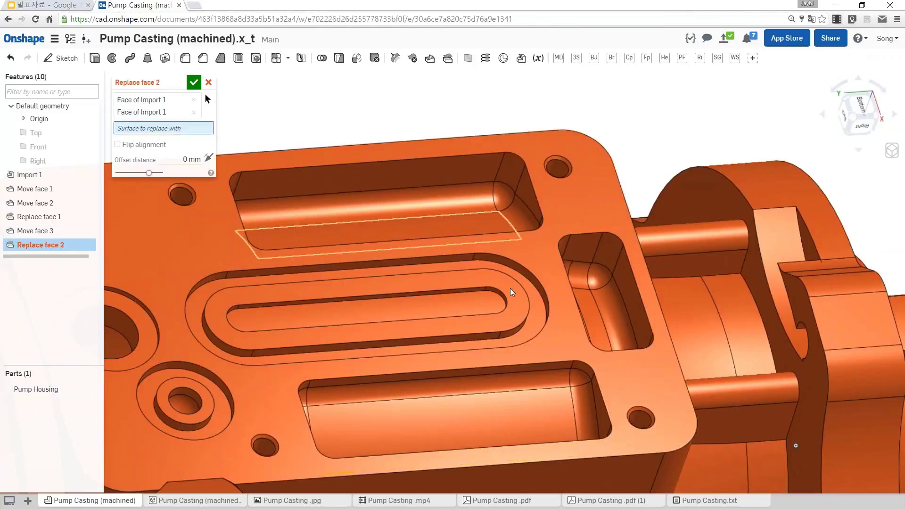
{"action": "left_click", "coordinate": [538, 307]}
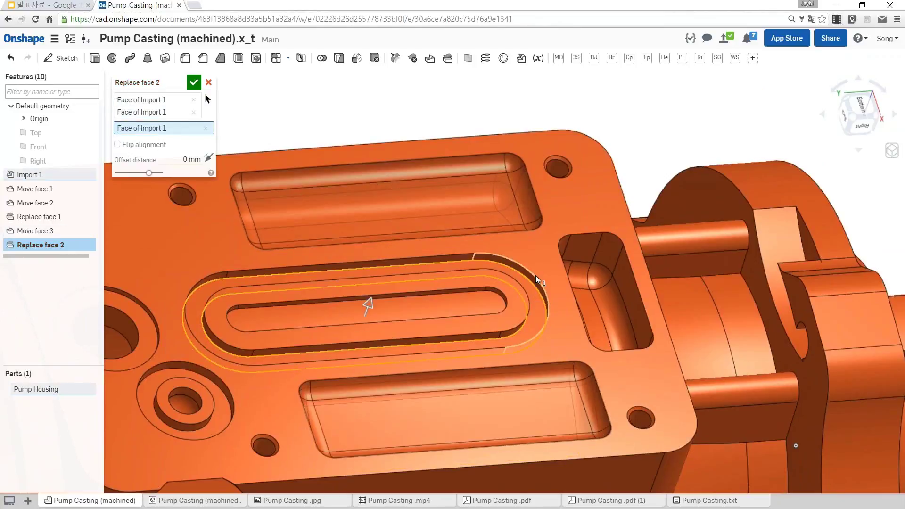
{"action": "right_click_drag", "start_coordinate": [376, 186], "coordinate": [536, 283]}
{"action": "left_click", "coordinate": [199, 83]}
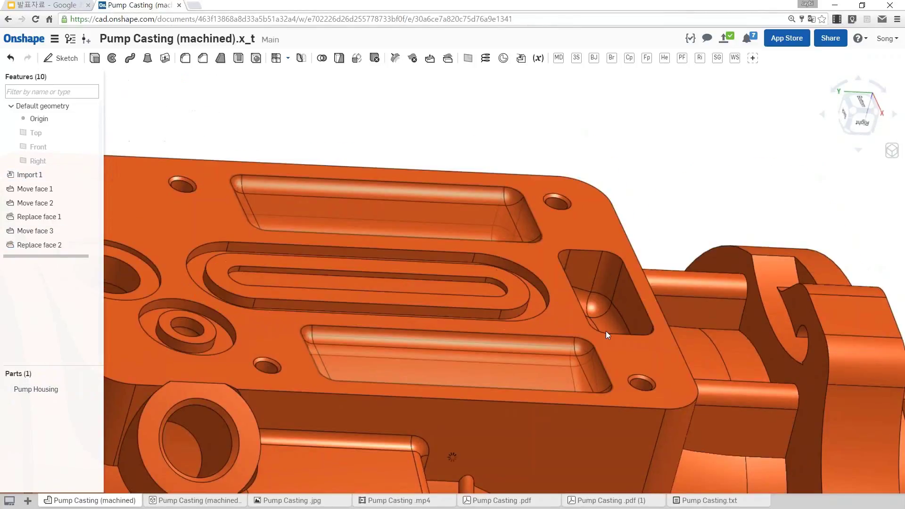
Orbit the housing to inspect the replaced pocket floors from below
{"action": "right_click_drag", "start_coordinate": [606, 331], "coordinate": [578, 330]}
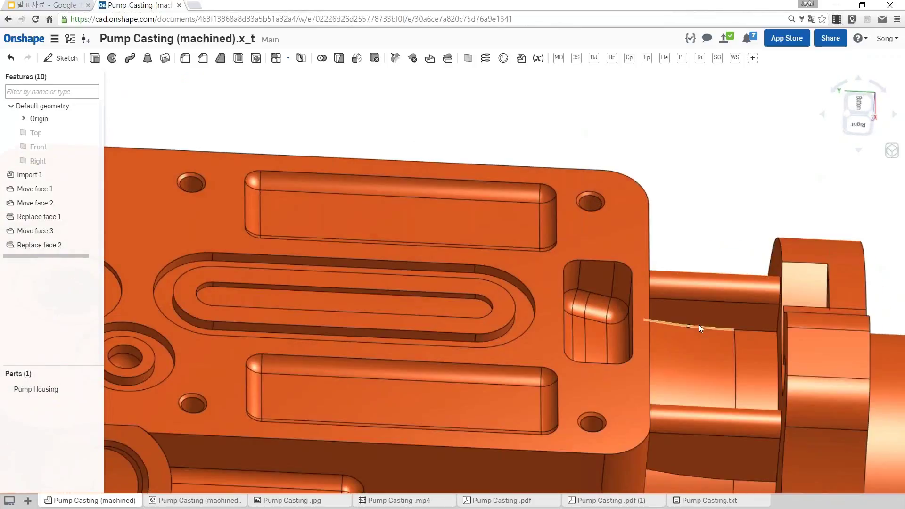
{"action": "right_click_drag", "start_coordinate": [699, 324], "coordinate": [699, 272]}
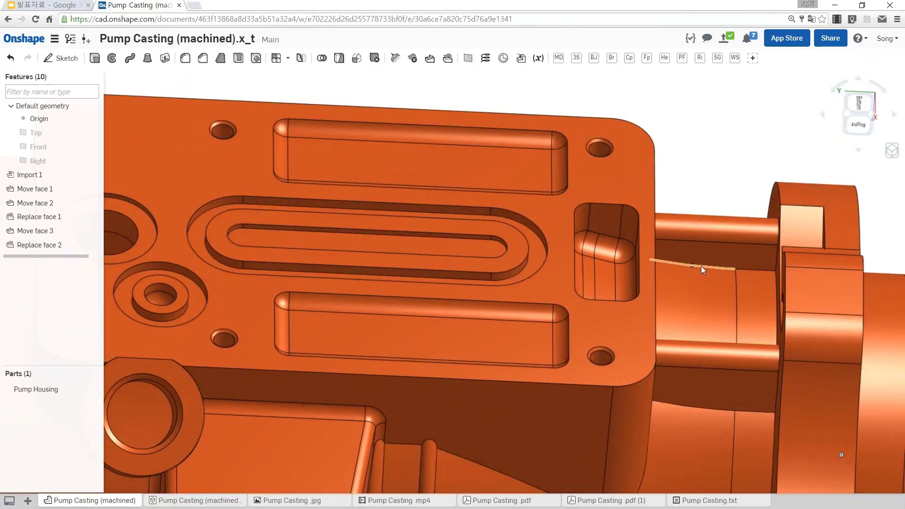
{"action": "scroll", "coordinate": [701, 266], "scroll_direction": "down", "scroll_amount": 1}
Start a Modify fillet and set up a Fillets rule-based selection
{"action": "left_click", "coordinate": [396, 57]}
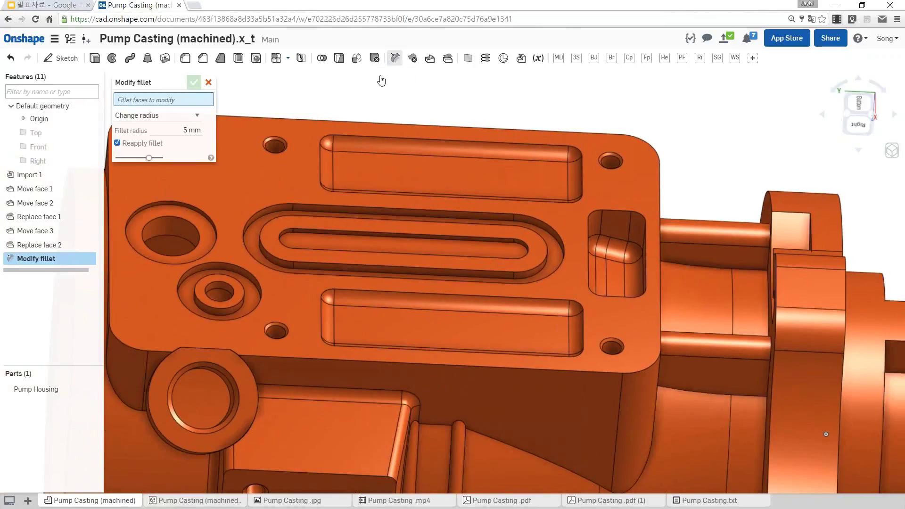
{"action": "left_click_drag", "start_coordinate": [149, 87], "coordinate": [149, 81]}
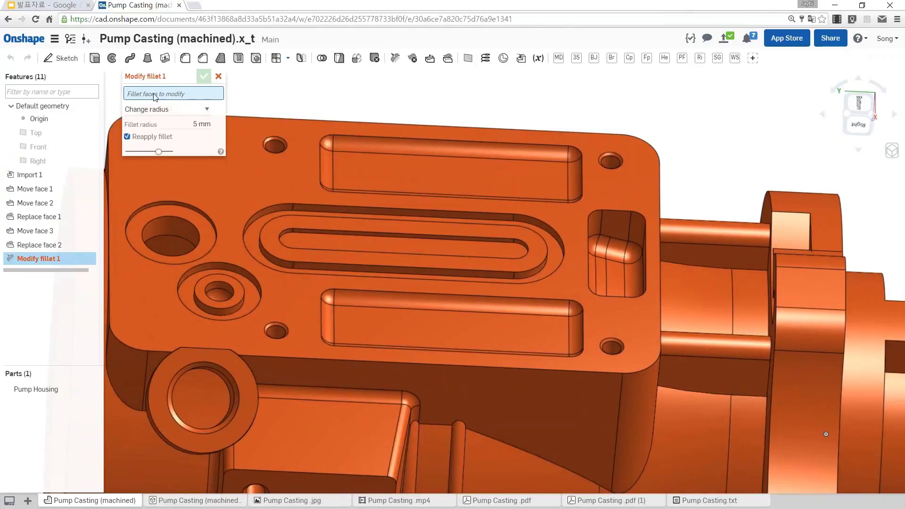
{"action": "right_click", "coordinate": [437, 110]}
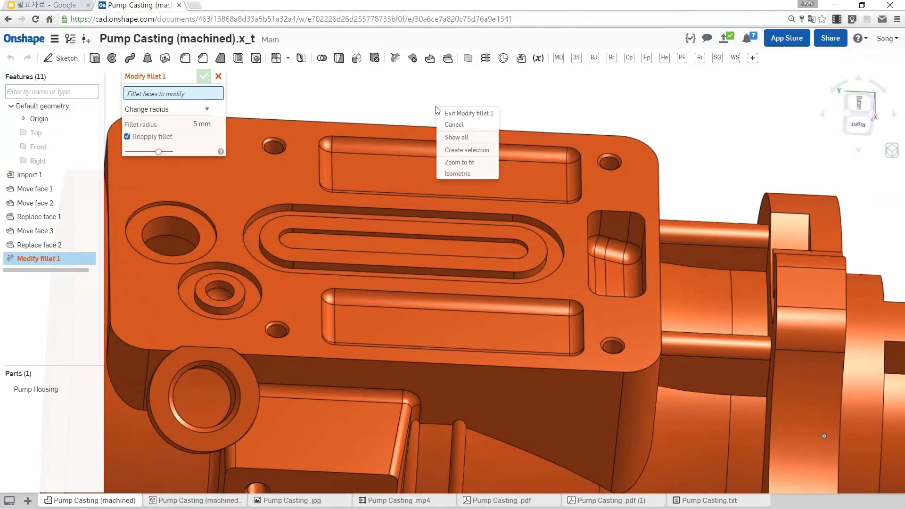
{"action": "left_click", "coordinate": [467, 150]}
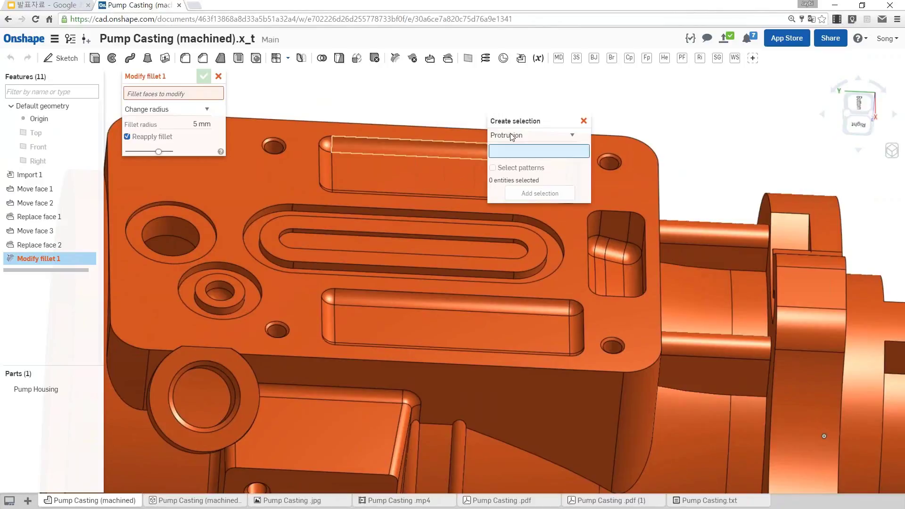
{"action": "left_click_drag", "start_coordinate": [519, 122], "coordinate": [736, 95]}
{"action": "left_click", "coordinate": [735, 109]}
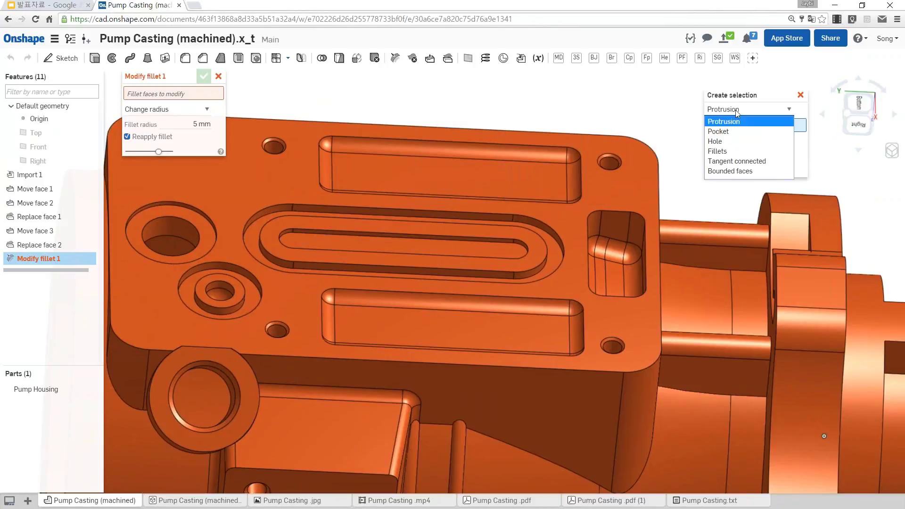
{"action": "left_click", "coordinate": [723, 152]}
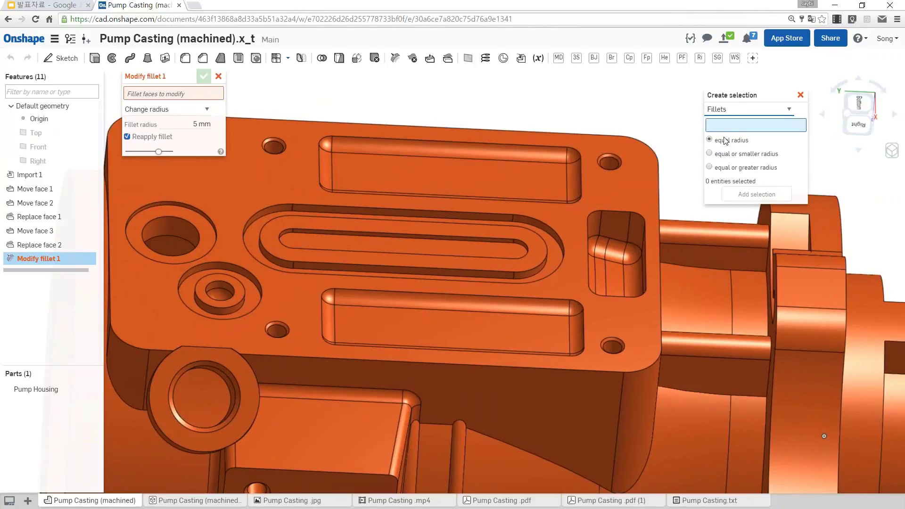
Pick a pocket fillet to gather and add all 27 equal-radius 3 mm fillet faces
{"action": "mouse_move", "coordinate": [696, 176]}
{"action": "right_mouse_down"}
{"action": "mouse_move", "coordinate": [688, 190]}
{"action": "mouse_move", "coordinate": [707, 138]}
{"action": "right_mouse_up"}
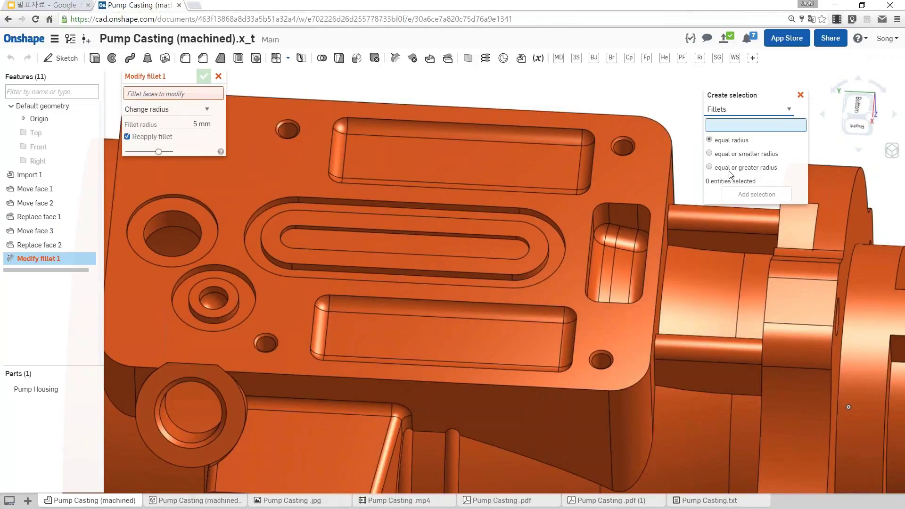
{"action": "left_click", "coordinate": [724, 145]}
{"action": "left_click", "coordinate": [602, 219]}
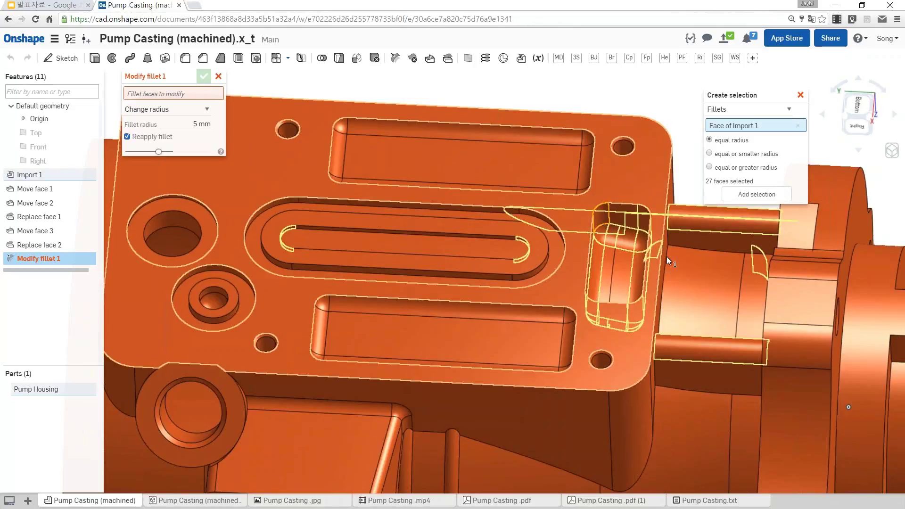
{"action": "right_click_drag", "start_coordinate": [667, 257], "coordinate": [312, 168]}
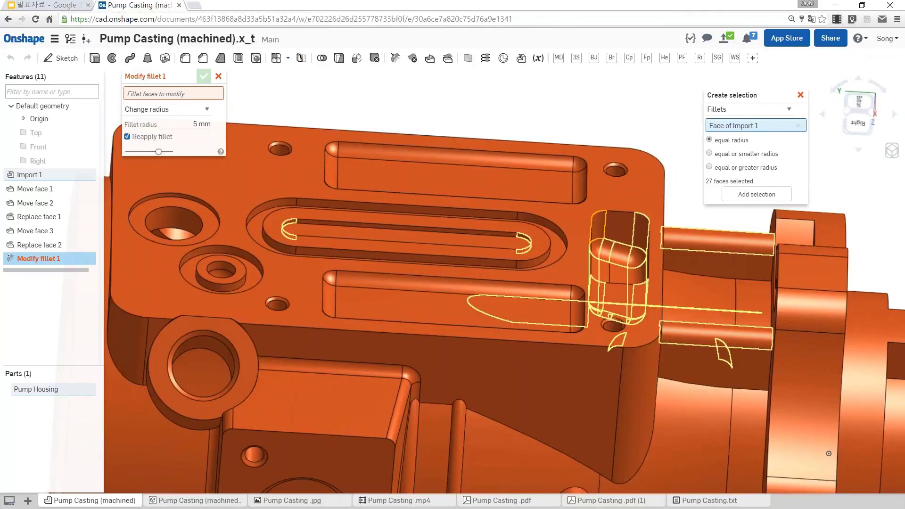
{"action": "left_click", "coordinate": [756, 194]}
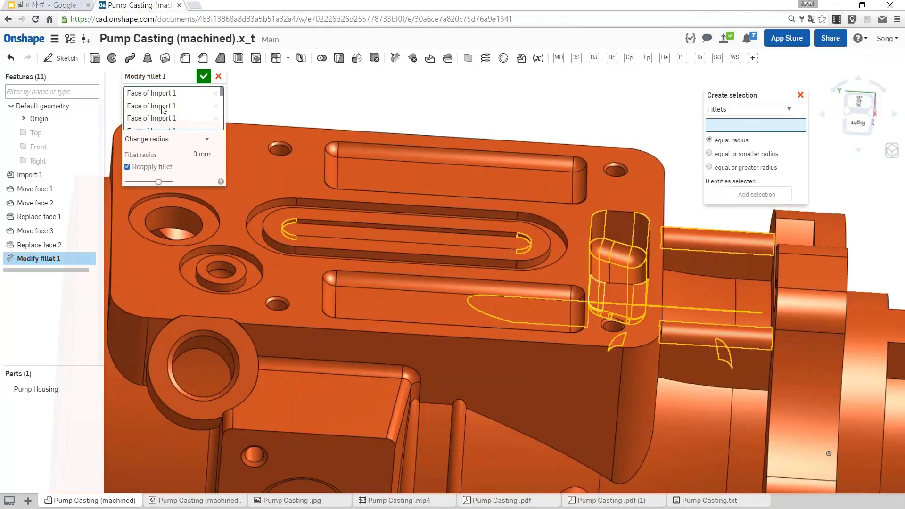
Zoom in on the filleted slot and set the fillet radius to 3.15 mm
{"action": "left_click", "coordinate": [162, 110]}
{"action": "scroll", "coordinate": [162, 108], "scroll_direction": "down", "scroll_amount": 1}
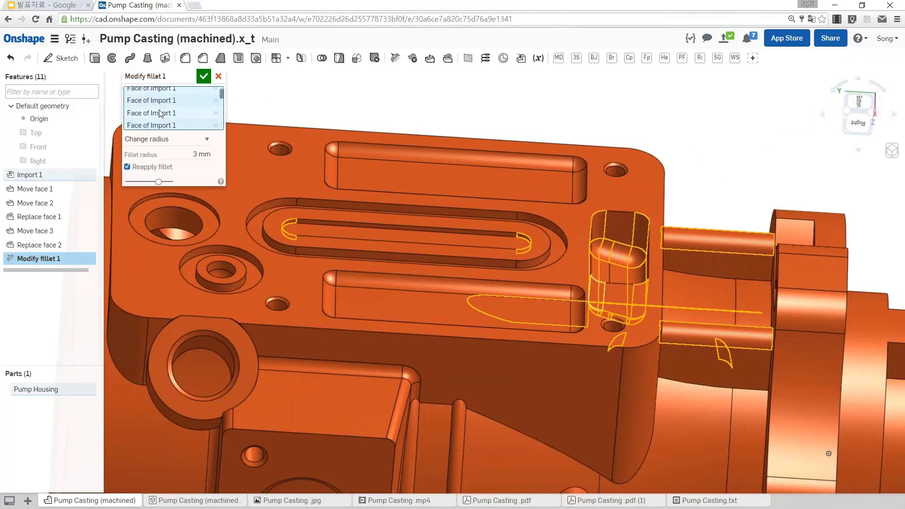
{"action": "right_click_drag", "start_coordinate": [455, 192], "coordinate": [287, 223]}
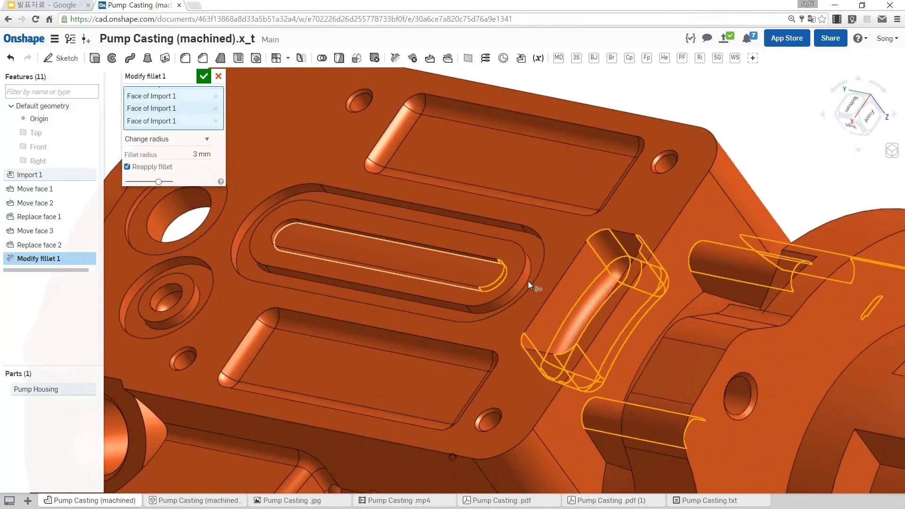
{"action": "scroll", "coordinate": [529, 281], "scroll_direction": "up", "scroll_amount": 3}
{"action": "right_click_drag", "start_coordinate": [542, 281], "coordinate": [497, 262]}
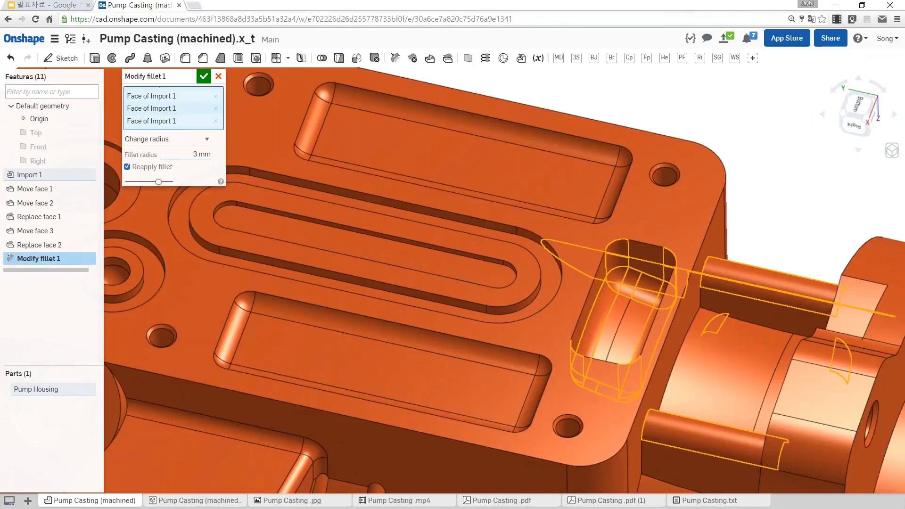
{"action": "left_click", "coordinate": [202, 155]}
{"action": "type", "text": "3."}
{"action": "type", "text": "15"}
{"action": "key", "text": "Return"}
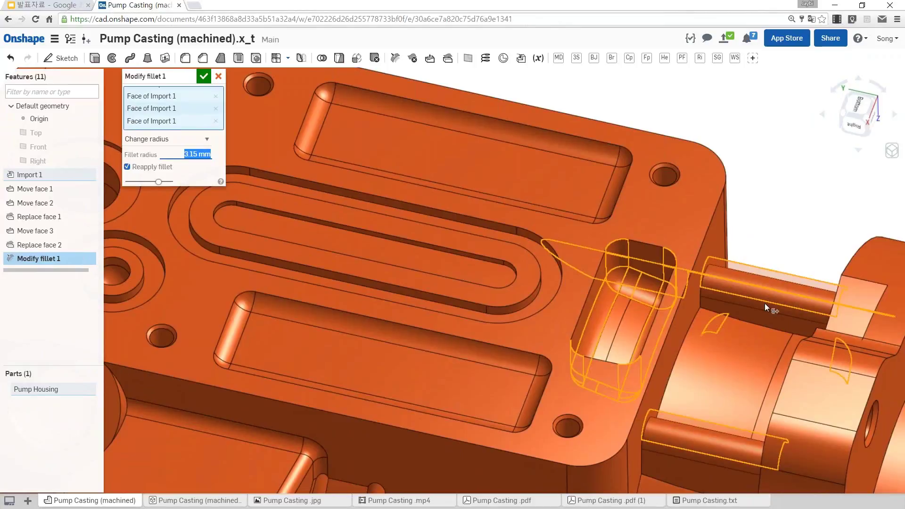
Inspect the resized fillets from several angles and accept Modify fillet 1
{"action": "right_click_drag", "start_coordinate": [771, 301], "coordinate": [746, 311]}
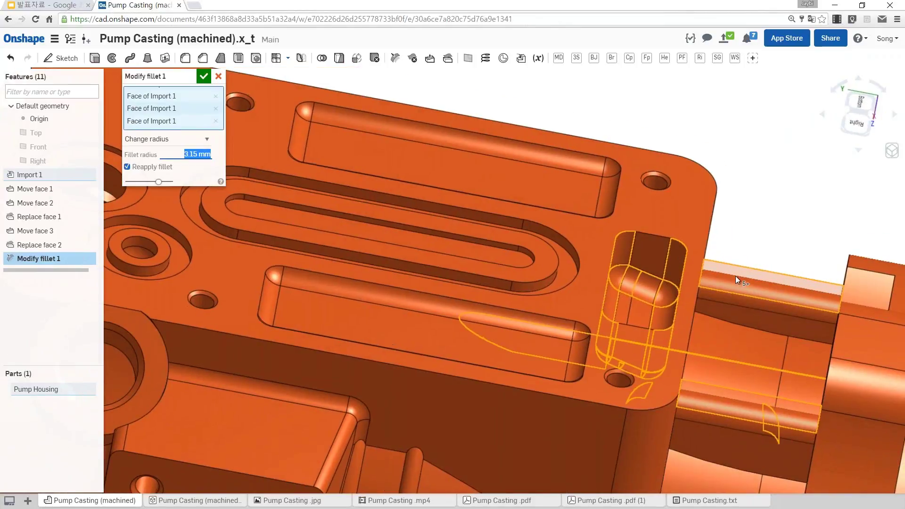
{"action": "scroll", "coordinate": [736, 276], "scroll_direction": "down", "scroll_amount": 3}
{"action": "scroll", "coordinate": [648, 349], "scroll_direction": "down", "scroll_amount": 2}
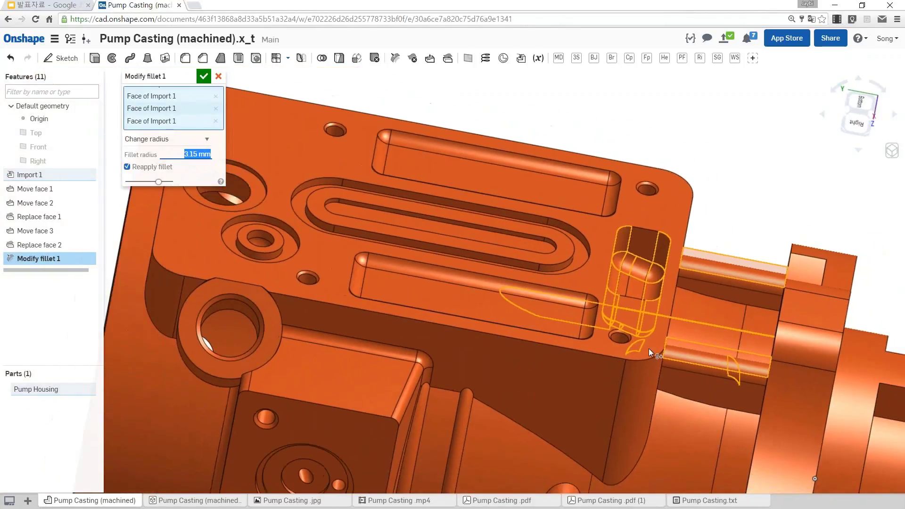
{"action": "scroll", "coordinate": [712, 312], "scroll_direction": "down", "scroll_amount": 1}
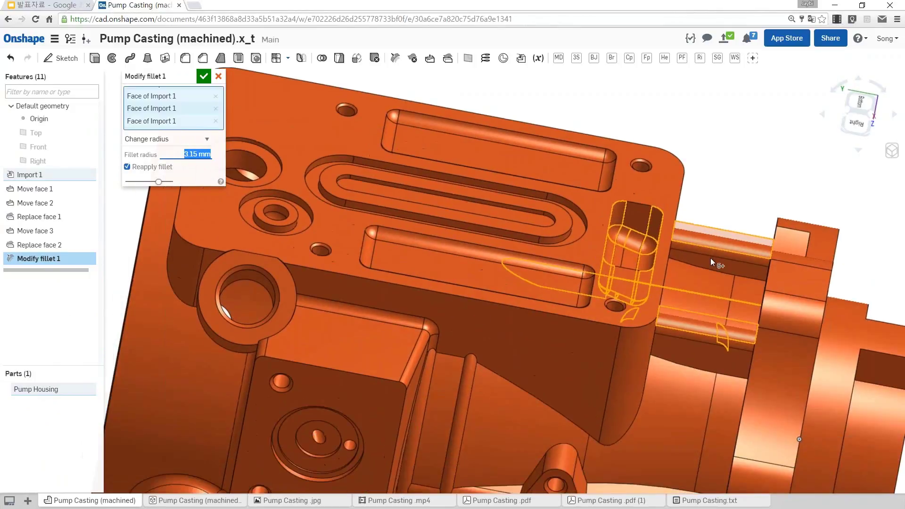
{"action": "right_click_drag", "start_coordinate": [711, 258], "coordinate": [842, 420]}
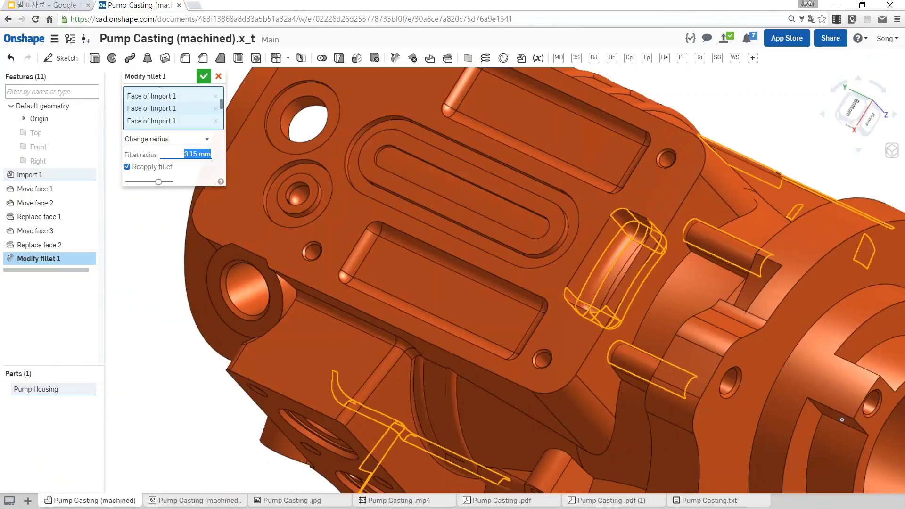
{"action": "left_click", "coordinate": [207, 80]}
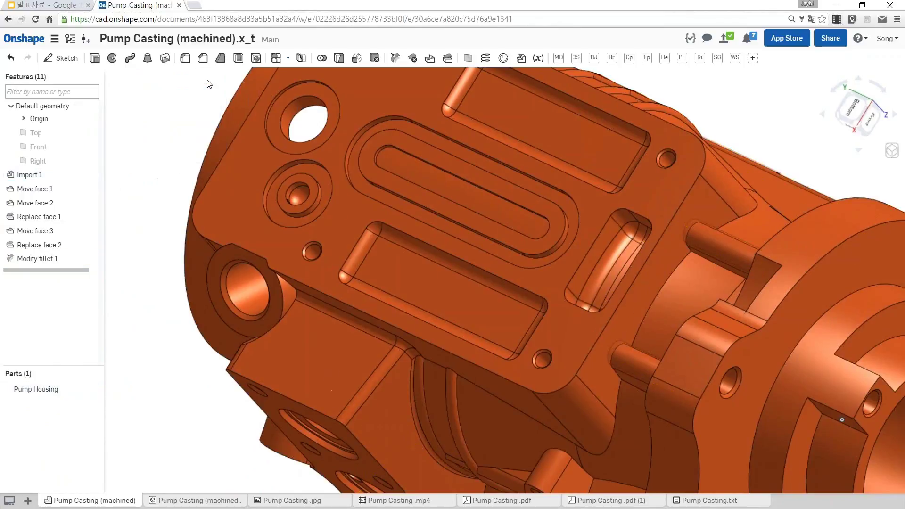
{"action": "scroll", "coordinate": [181, 175], "scroll_direction": "down", "scroll_amount": 2}
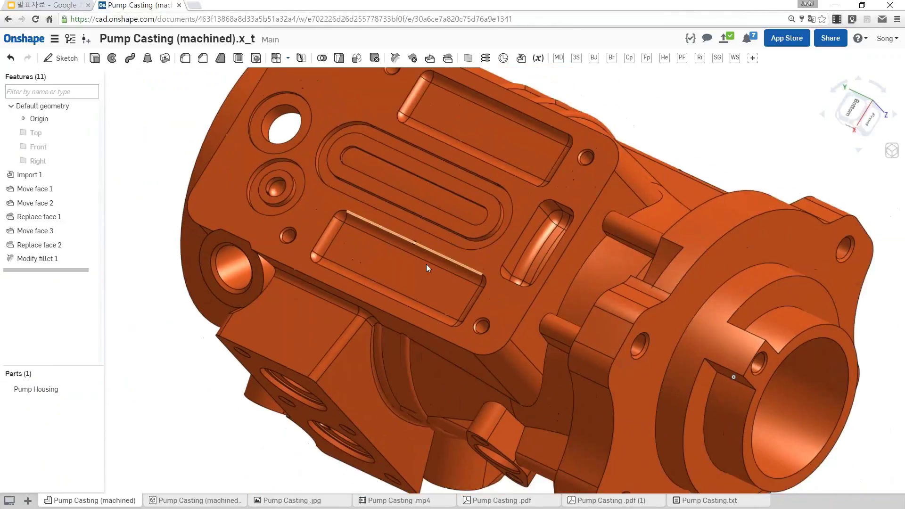
Zoom in on the large pocket and start a Delete face with the Create selection helper
{"action": "mouse_move", "coordinate": [426, 265]}
{"action": "right_mouse_down"}
{"action": "mouse_move", "coordinate": [622, 248]}
{"action": "mouse_move", "coordinate": [551, 260]}
{"action": "mouse_move", "coordinate": [526, 290]}
{"action": "right_mouse_up"}
{"action": "middle_click_drag", "start_coordinate": [438, 263], "coordinate": [384, 250]}
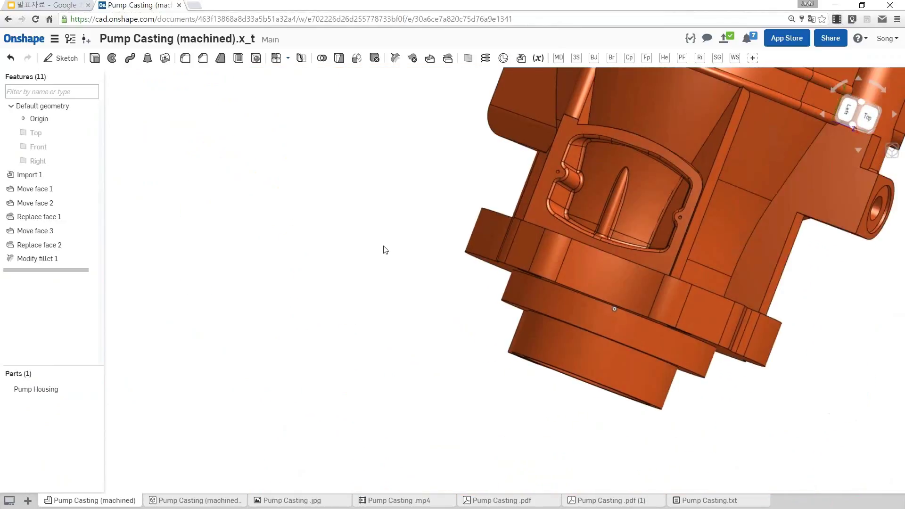
{"action": "scroll", "coordinate": [596, 206], "scroll_direction": "up", "scroll_amount": 2}
{"action": "scroll", "coordinate": [544, 236], "scroll_direction": "up", "scroll_amount": 2}
{"action": "middle_click_drag", "start_coordinate": [544, 237], "coordinate": [536, 282]}
{"action": "scroll", "coordinate": [536, 281], "scroll_direction": "up", "scroll_amount": 2}
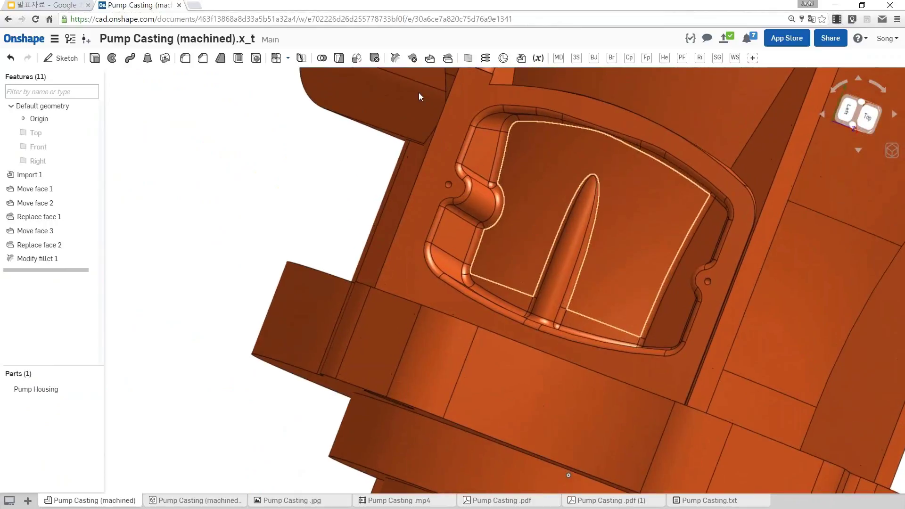
{"action": "left_click", "coordinate": [413, 58]}
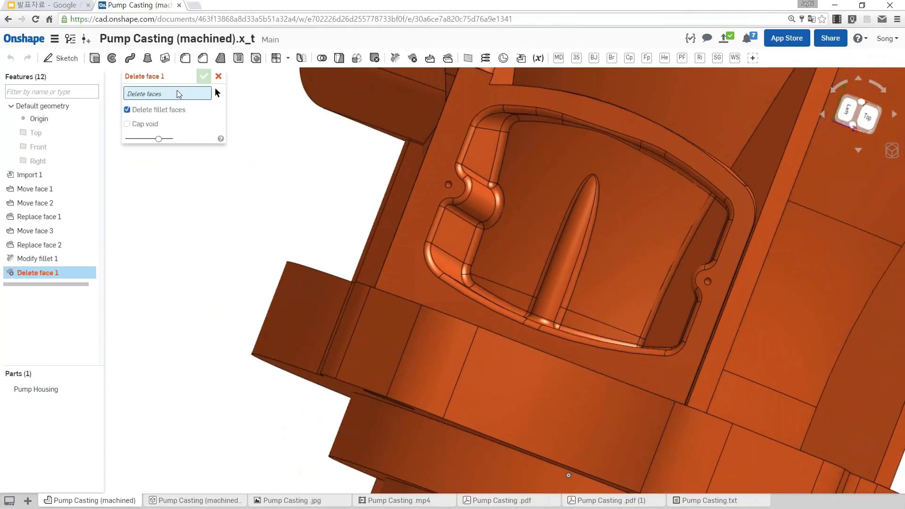
{"action": "left_click", "coordinate": [217, 94]}
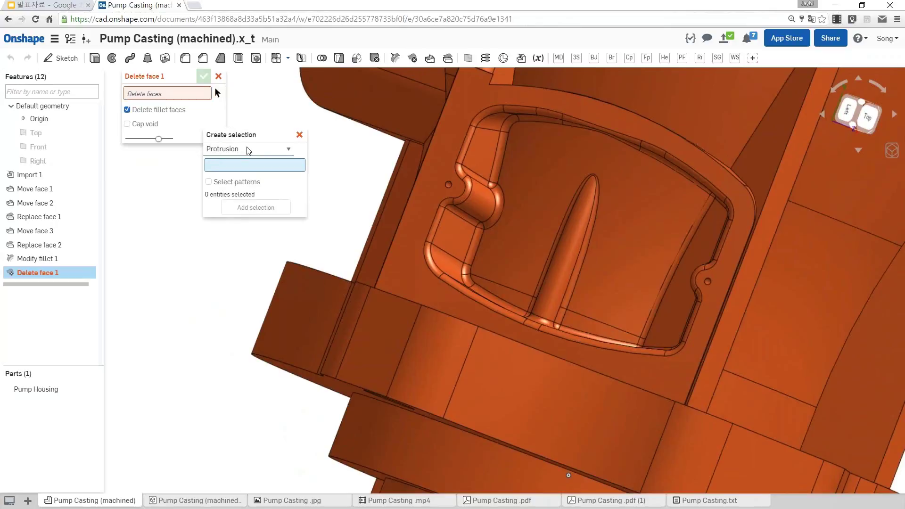
Select the whole pocket, 47 faces including its fillets, for deletion
{"action": "mouse_move", "coordinate": [607, 233]}
{"action": "right_mouse_down"}
{"action": "mouse_move", "coordinate": [587, 186]}
{"action": "mouse_move", "coordinate": [642, 232]}
{"action": "right_mouse_up"}
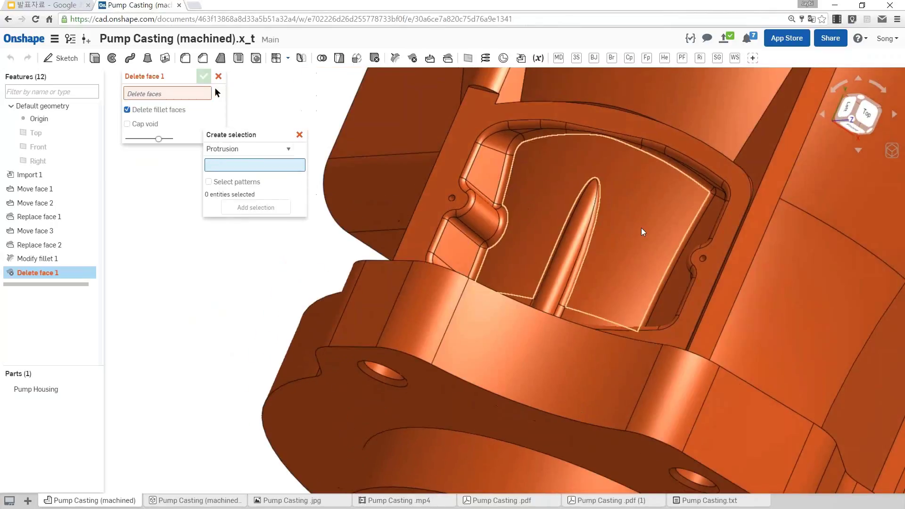
{"action": "left_click", "coordinate": [249, 149]}
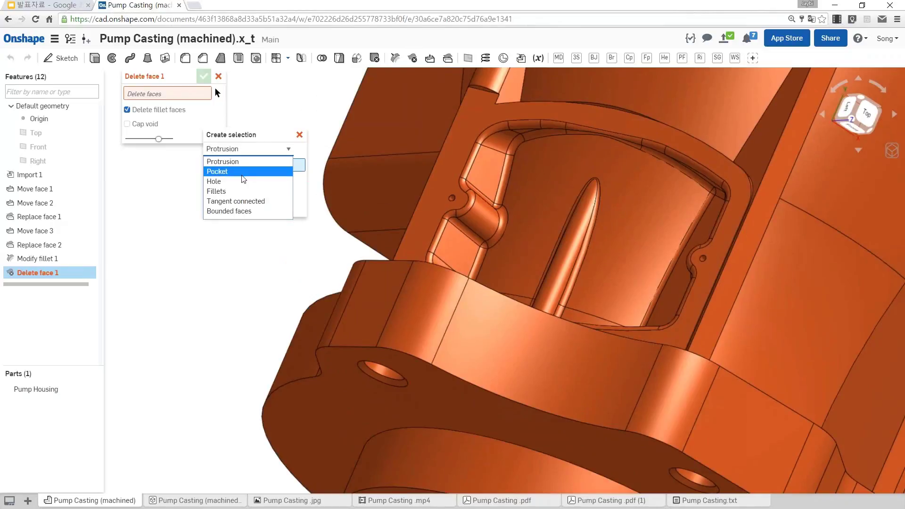
{"action": "left_click", "coordinate": [264, 170]}
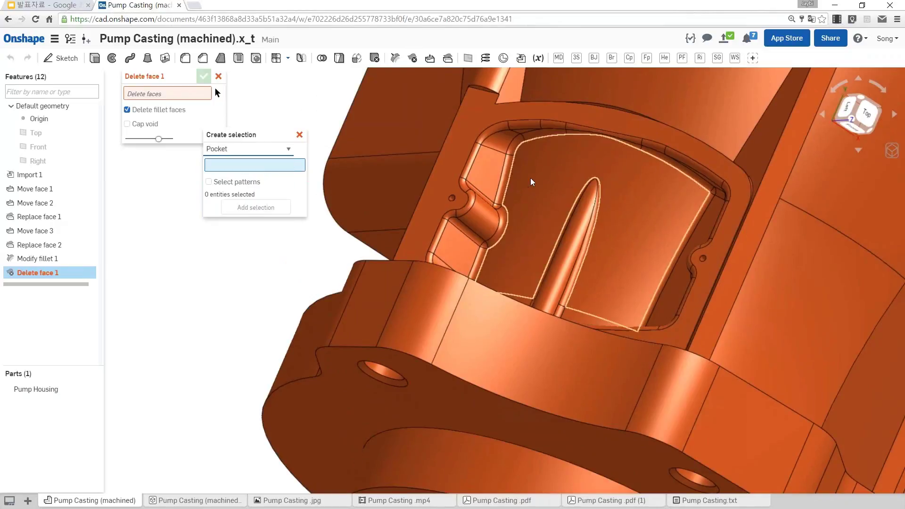
{"action": "left_click", "coordinate": [522, 186]}
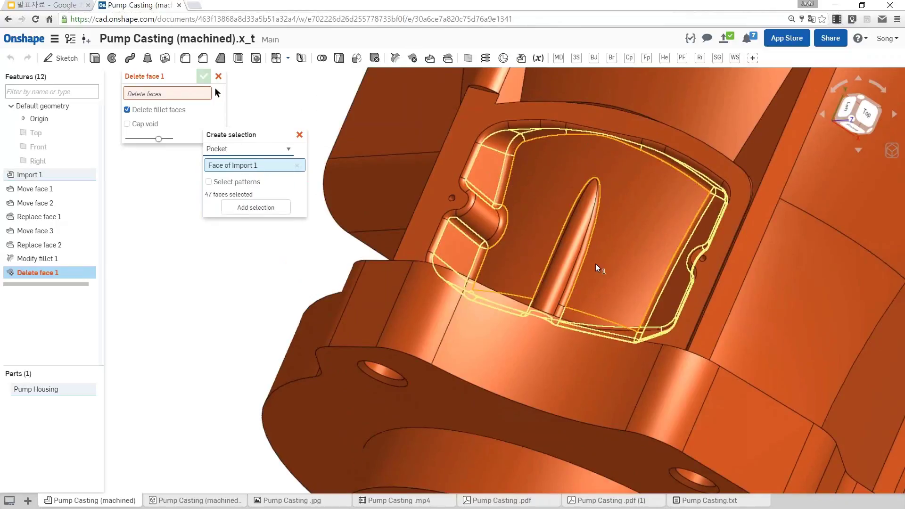
{"action": "left_click", "coordinate": [248, 206]}
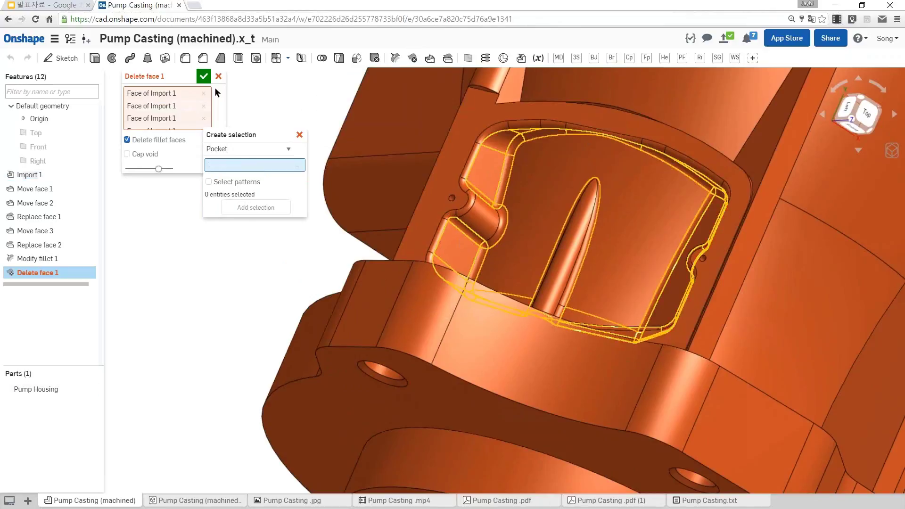
{"action": "left_click", "coordinate": [165, 119]}
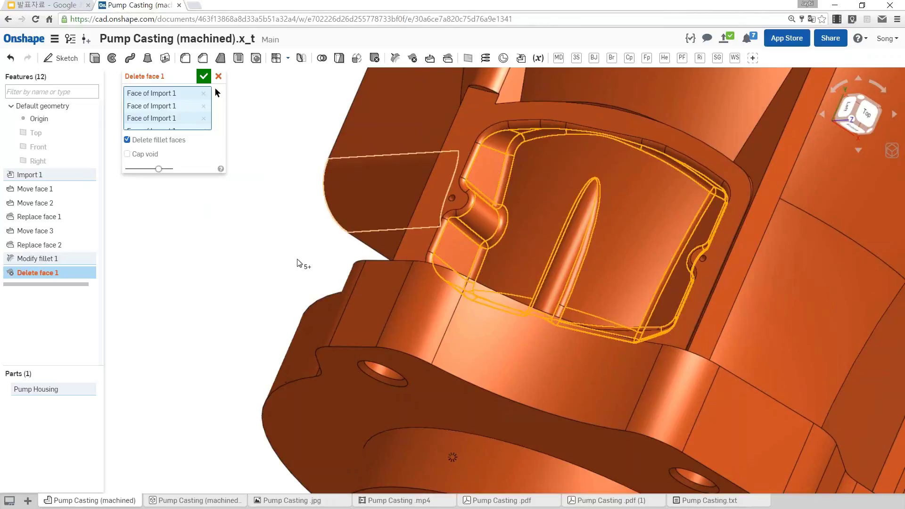
Preview the casting without the pocket and commit Delete face 1
{"action": "key", "text": "Down"}
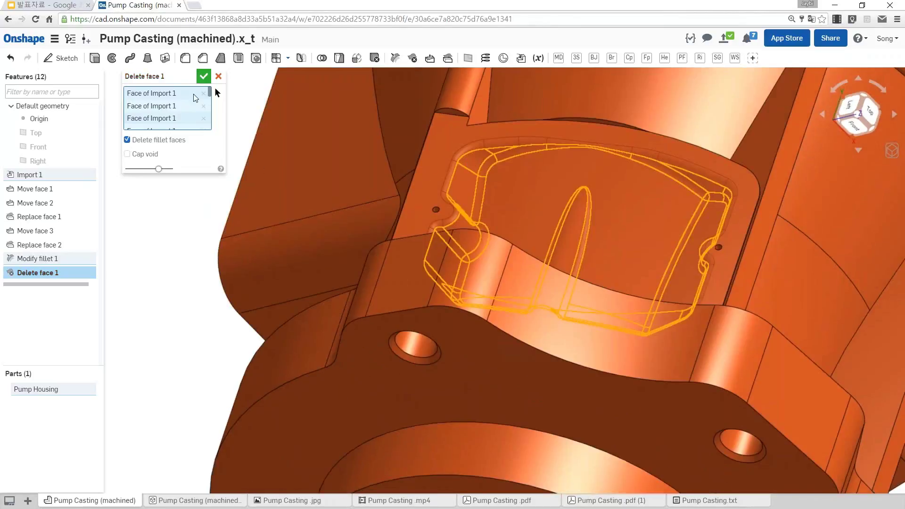
{"action": "mouse_move", "coordinate": [159, 169]}
{"action": "left_mouse_down"}
{"action": "mouse_move", "coordinate": [172, 169]}
{"action": "mouse_move", "coordinate": [125, 169]}
{"action": "left_mouse_up"}
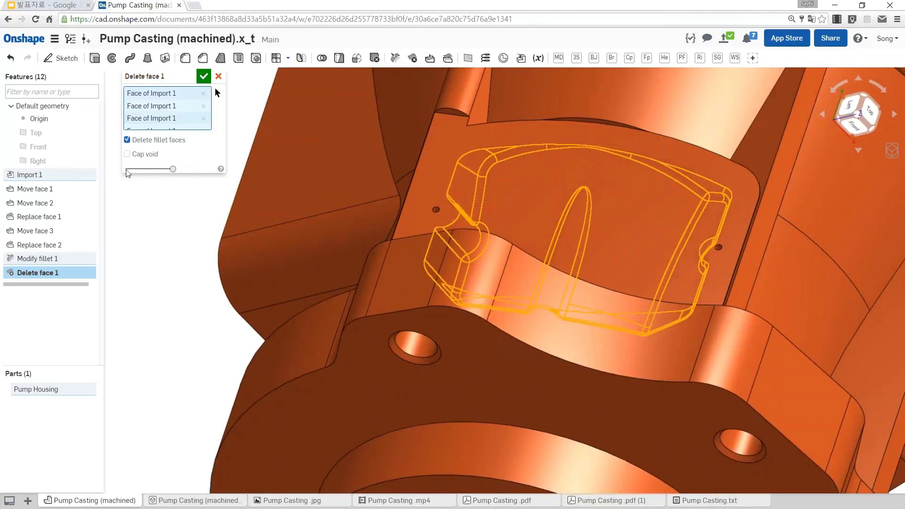
{"action": "left_click", "coordinate": [168, 169]}
{"action": "left_click", "coordinate": [205, 77]}
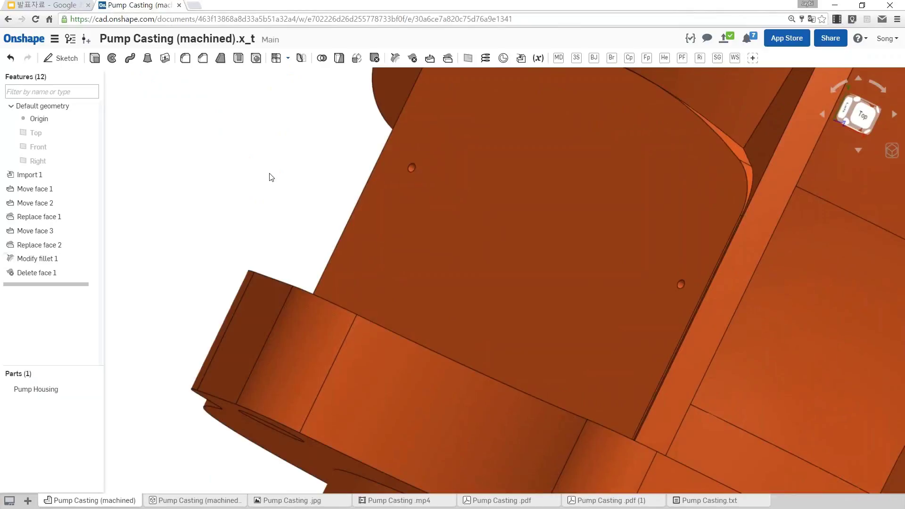
Start a second Delete face using Hole selection, including patterned copies
{"action": "left_click", "coordinate": [411, 58]}
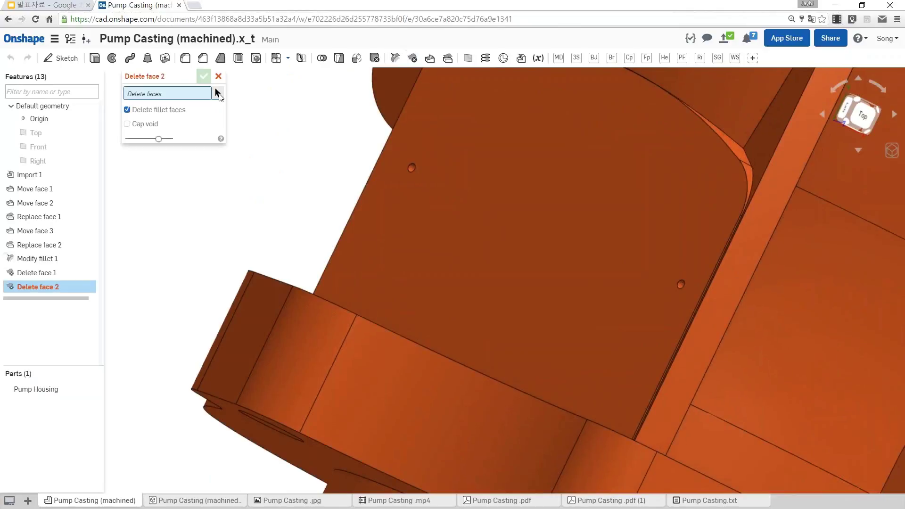
{"action": "left_click", "coordinate": [217, 92]}
{"action": "left_click", "coordinate": [295, 126]}
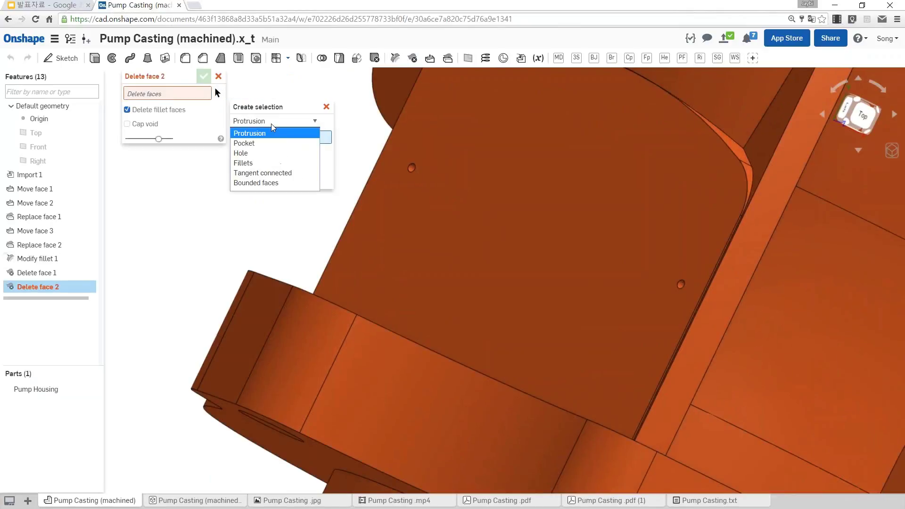
{"action": "left_click", "coordinate": [248, 150]}
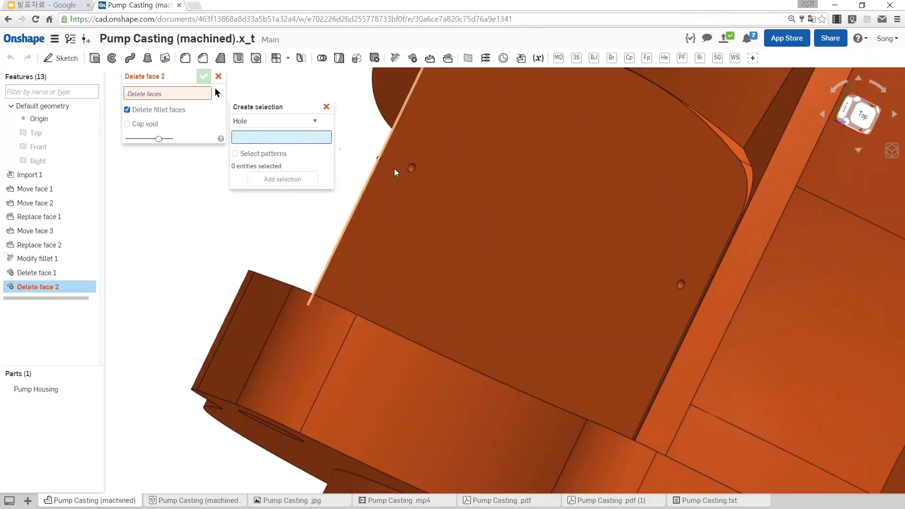
{"action": "scroll", "coordinate": [420, 169], "scroll_direction": "up", "scroll_amount": 5}
{"action": "left_click", "coordinate": [419, 168]}
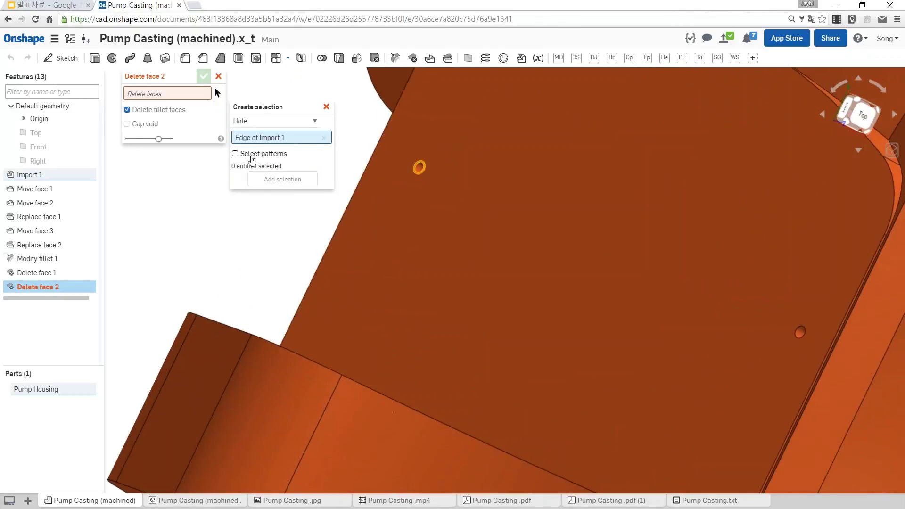
{"action": "left_click", "coordinate": [235, 154]}
Select the small oblong hole and its copy, adding their four faces to the deletion
{"action": "left_click", "coordinate": [323, 137]}
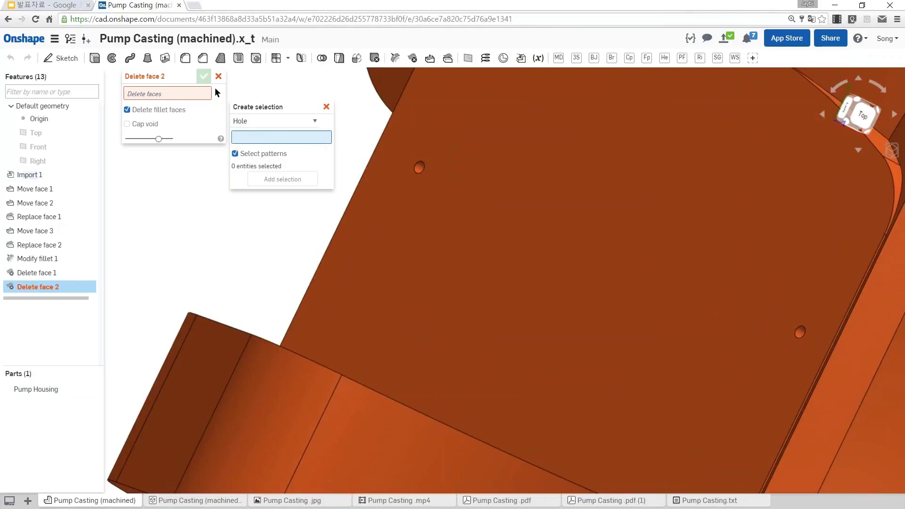
{"action": "scroll", "coordinate": [432, 173], "scroll_direction": "up", "scroll_amount": 3}
{"action": "left_click", "coordinate": [431, 173]}
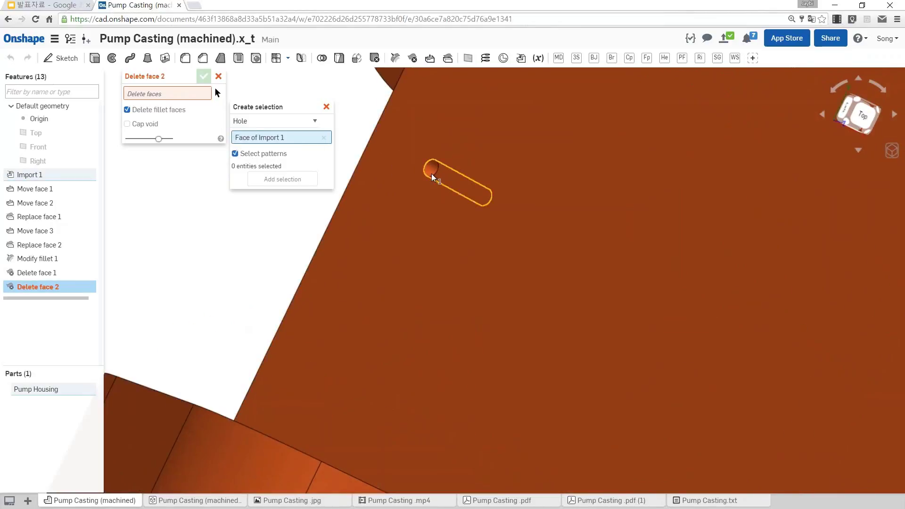
{"action": "scroll", "coordinate": [431, 175], "scroll_direction": "down", "scroll_amount": 2}
{"action": "scroll", "coordinate": [431, 184], "scroll_direction": "down", "scroll_amount": 2}
{"action": "scroll", "coordinate": [605, 282], "scroll_direction": "down", "scroll_amount": 2}
{"action": "scroll", "coordinate": [606, 282], "scroll_direction": "up", "scroll_amount": 1}
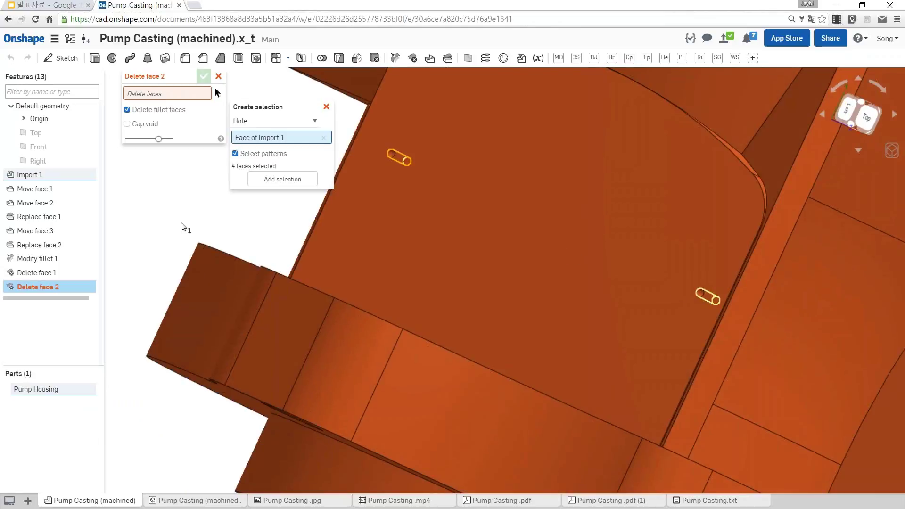
{"action": "left_click", "coordinate": [276, 182]}
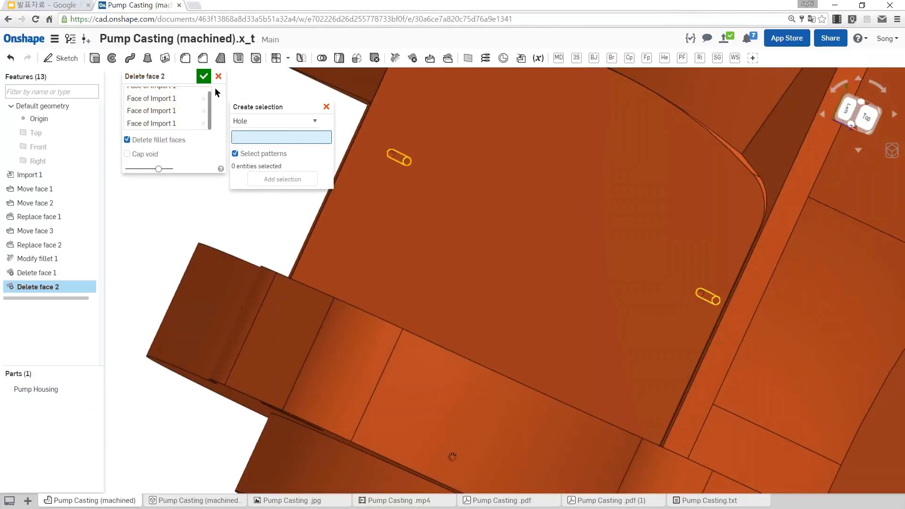
Apply Delete face 2 and show the whole casting in isometric view
{"action": "mouse_move", "coordinate": [293, 243]}
{"action": "right_mouse_down"}
{"action": "mouse_move", "coordinate": [276, 242]}
{"action": "mouse_move", "coordinate": [272, 180]}
{"action": "mouse_move", "coordinate": [349, 196]}
{"action": "mouse_move", "coordinate": [363, 182]}
{"action": "mouse_move", "coordinate": [324, 187]}
{"action": "right_mouse_up"}
{"action": "key", "text": "Return"}
{"action": "scroll", "coordinate": [273, 183], "scroll_direction": "down", "scroll_amount": 5}
{"action": "key", "text": "shift+7"}
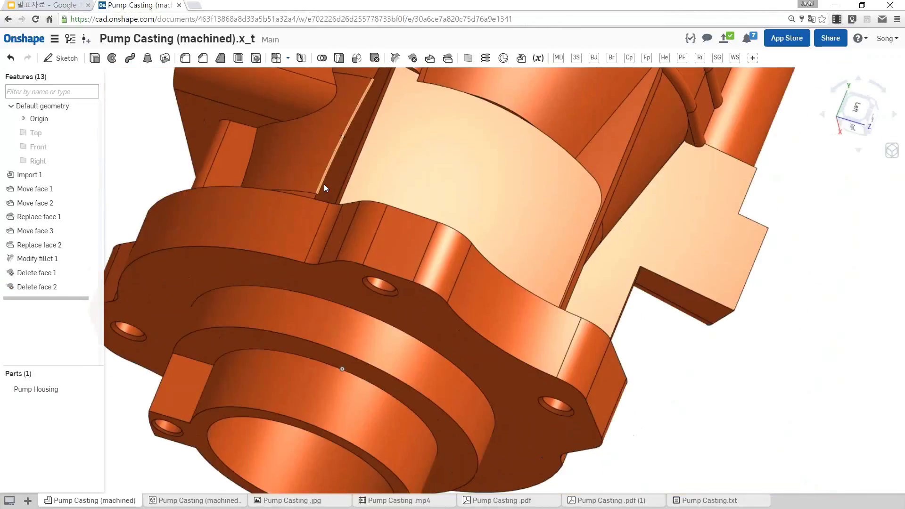
{"action": "key", "text": "f"}
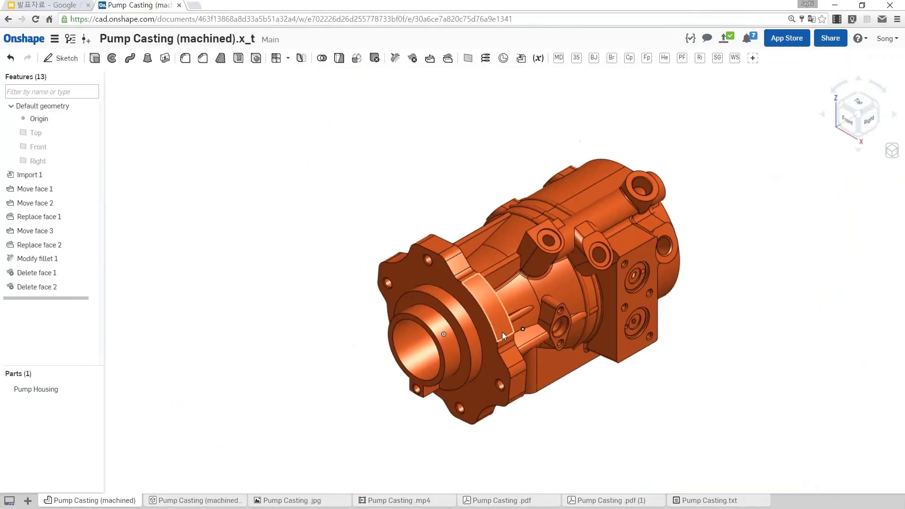
{"action": "scroll", "coordinate": [502, 332], "scroll_direction": "up", "scroll_amount": 2}
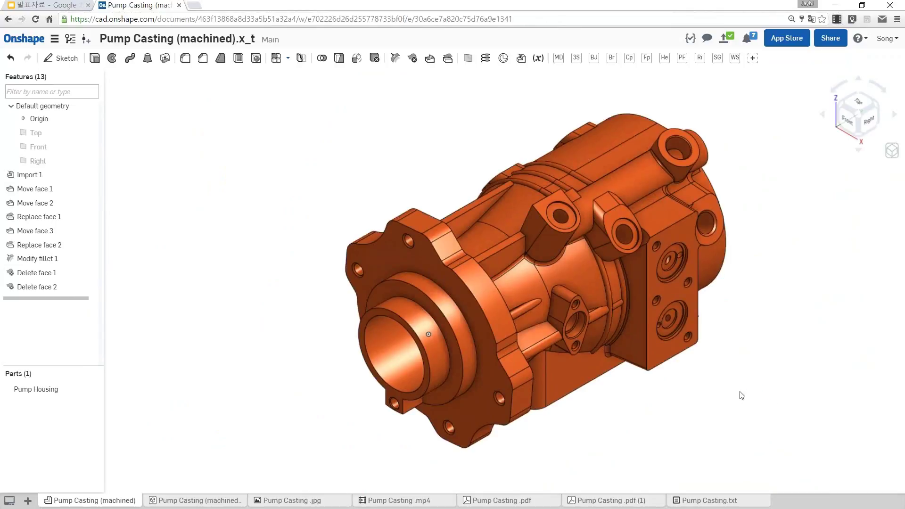
Advance the Google Slides deck to slide 12, '설계 검토 도구', on follow mode and comments
{"action": "left_click", "coordinate": [52, 6]}
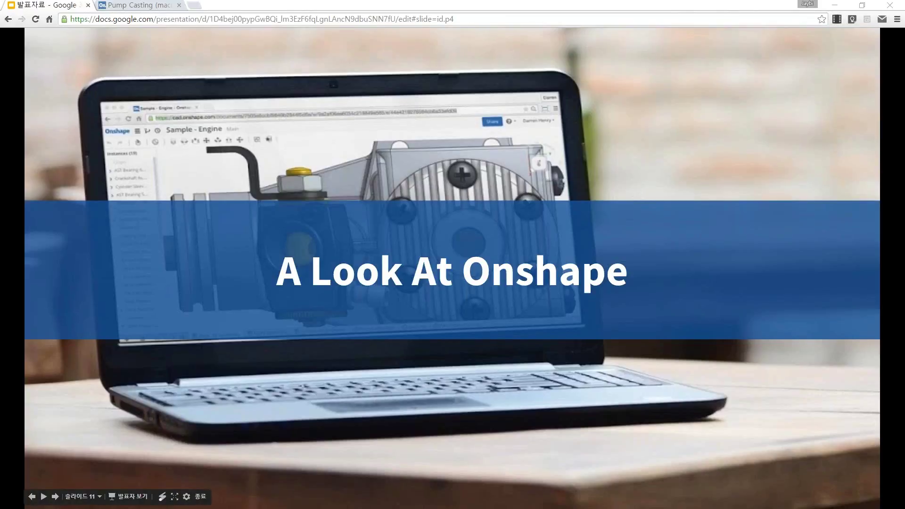
{"action": "key", "text": "Right"}
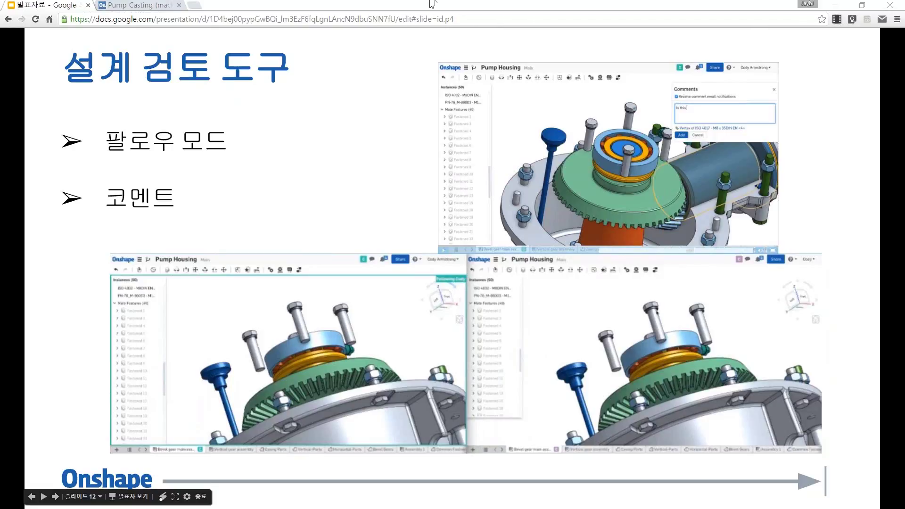
Return to the Pump Casting document and orbit it to a more front-facing view
{"action": "left_click", "coordinate": [141, 5]}
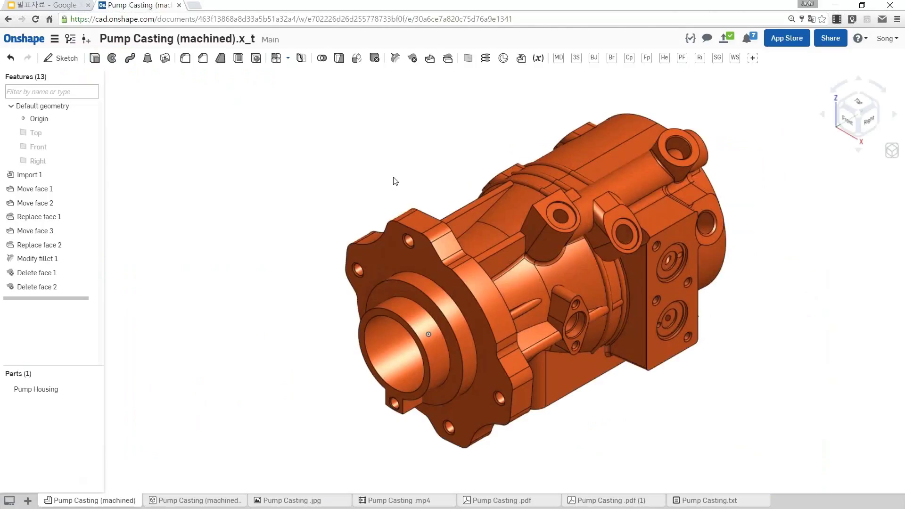
{"action": "scroll", "coordinate": [358, 186], "scroll_direction": "down", "scroll_amount": 1}
{"action": "scroll", "coordinate": [359, 186], "scroll_direction": "down", "scroll_amount": 1}
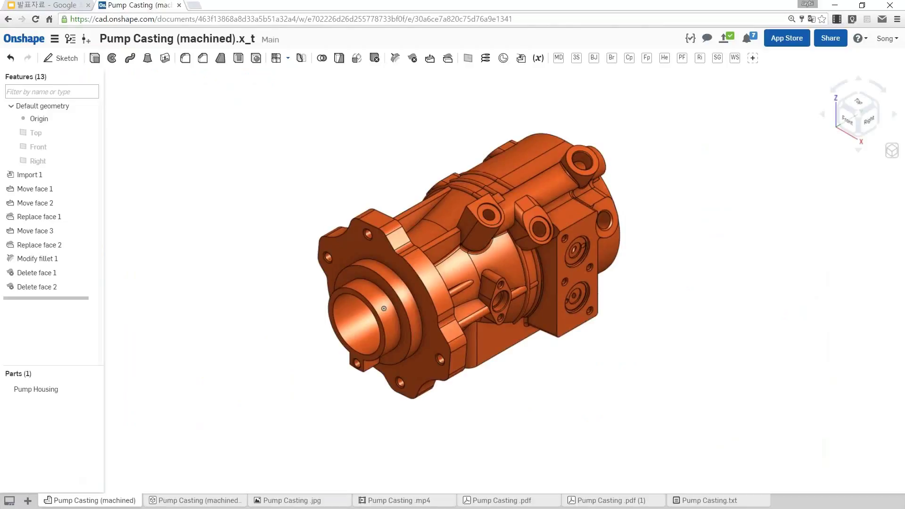
{"action": "mouse_move", "coordinate": [669, 229]}
{"action": "right_mouse_down"}
{"action": "mouse_move", "coordinate": [687, 211]}
{"action": "mouse_move", "coordinate": [675, 230]}
{"action": "right_mouse_up"}
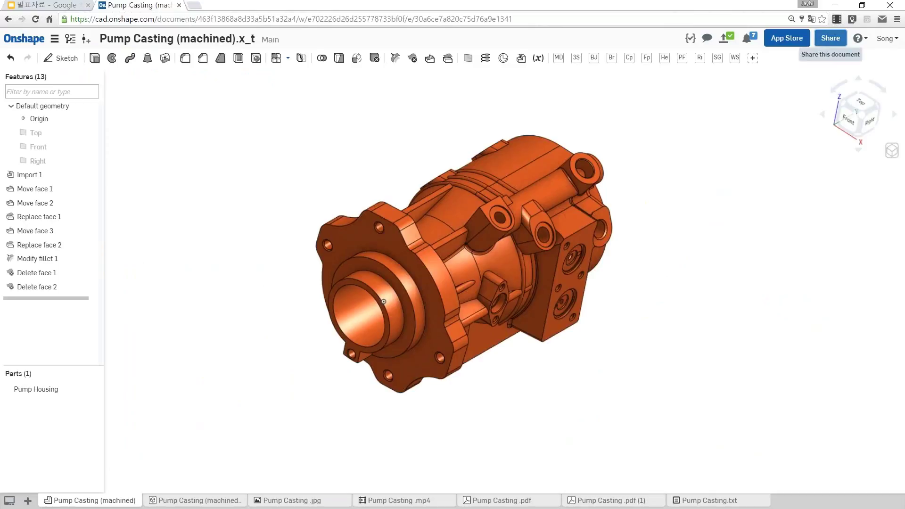
Share the document with the suggested collaborator using Can edit & share permission
{"action": "left_click", "coordinate": [830, 38]}
{"action": "type", "text": "ca"}
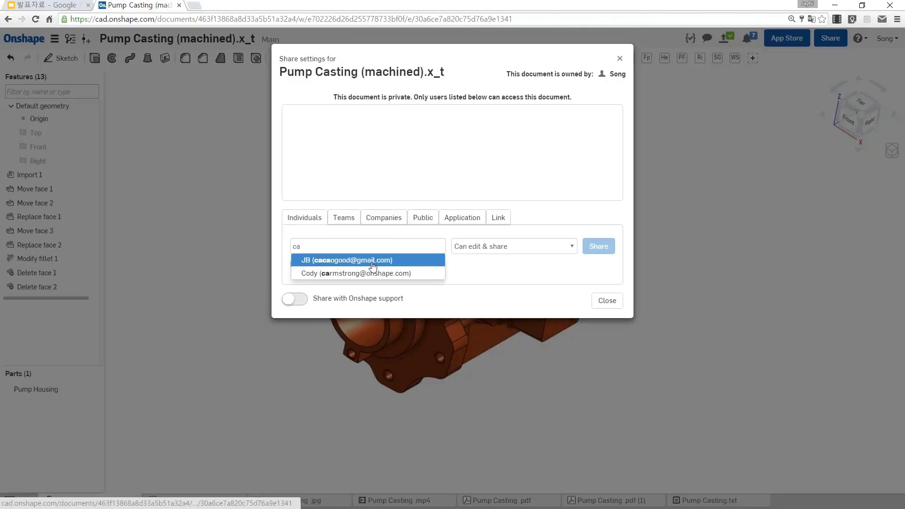
{"action": "left_click", "coordinate": [373, 260]}
{"action": "left_click", "coordinate": [506, 247]}
{"action": "left_click", "coordinate": [506, 249]}
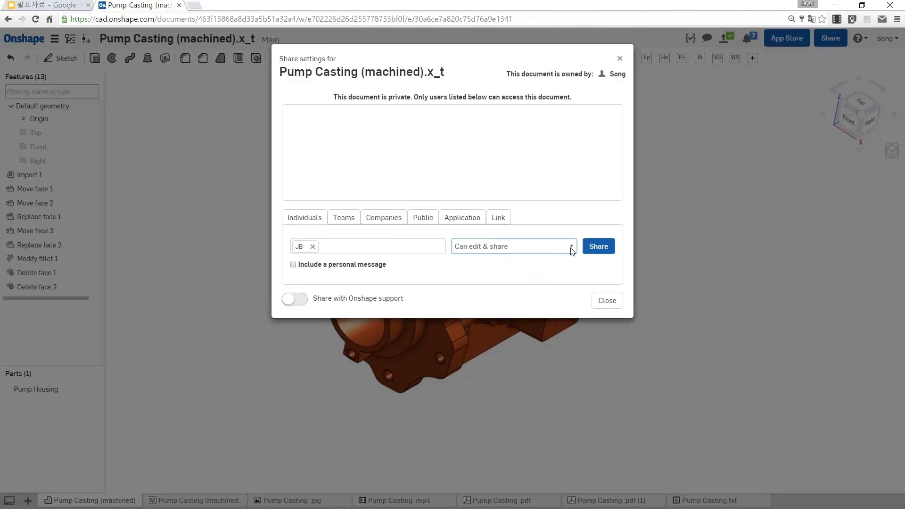
{"action": "left_click", "coordinate": [597, 246]}
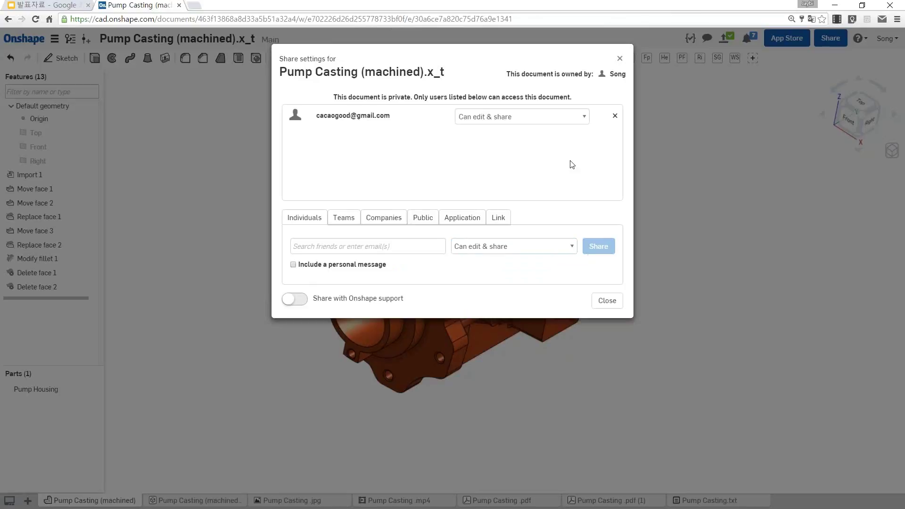
{"action": "left_click", "coordinate": [620, 59]}
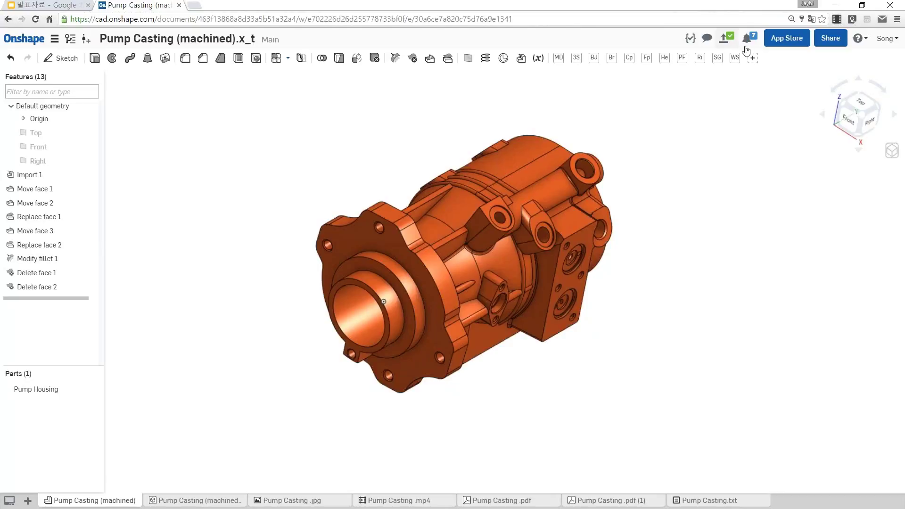
Sign in to cad.onshape.com as the second user in a new incognito window
{"action": "left_click", "coordinate": [897, 19]}
{"action": "left_click", "coordinate": [803, 59]}
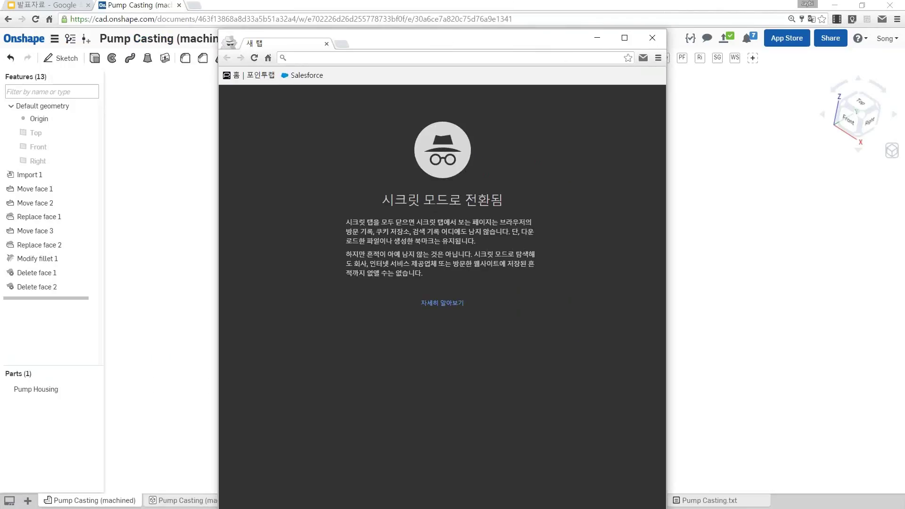
{"action": "type", "text": "cad"}
{"action": "key", "text": "Return"}
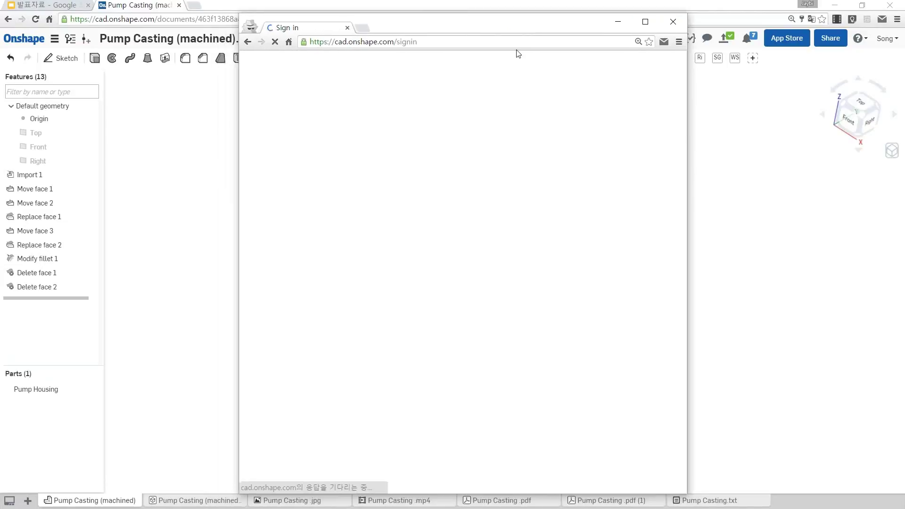
{"action": "left_click", "coordinate": [422, 173]}
{"action": "type", "text": "c"}
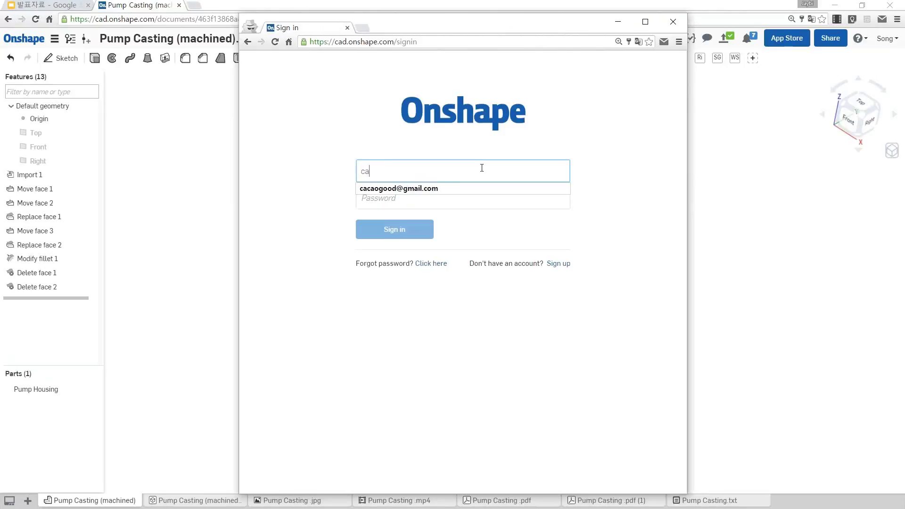
{"action": "type", "text": "aca"}
{"action": "left_click", "coordinate": [411, 184]}
{"action": "left_click", "coordinate": [397, 231]}
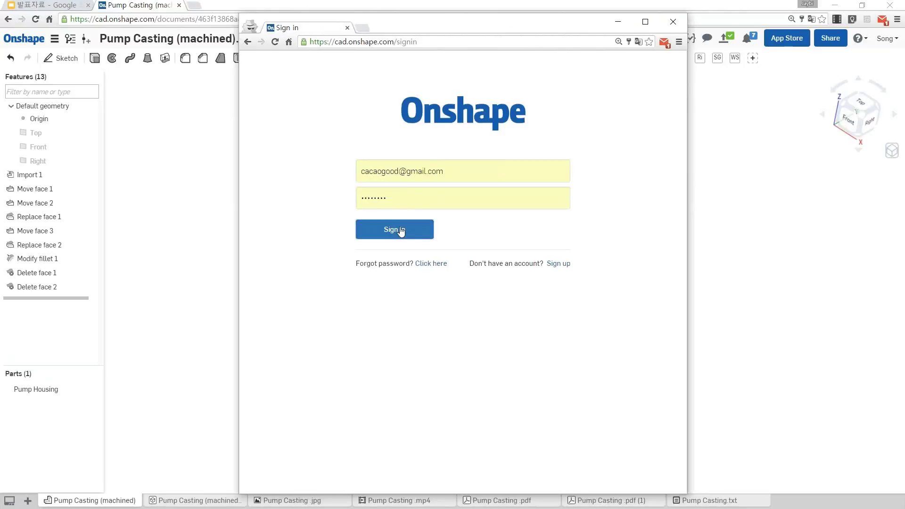
Open the shared Pump Casting document and dock that window on the right half
{"action": "left_click_drag", "start_coordinate": [469, 31], "coordinate": [486, 34]}
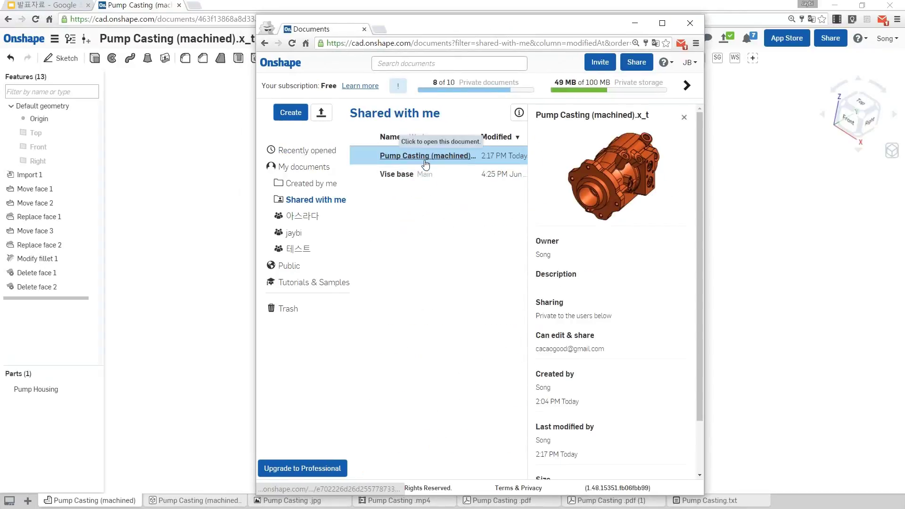
{"action": "left_click", "coordinate": [436, 160]}
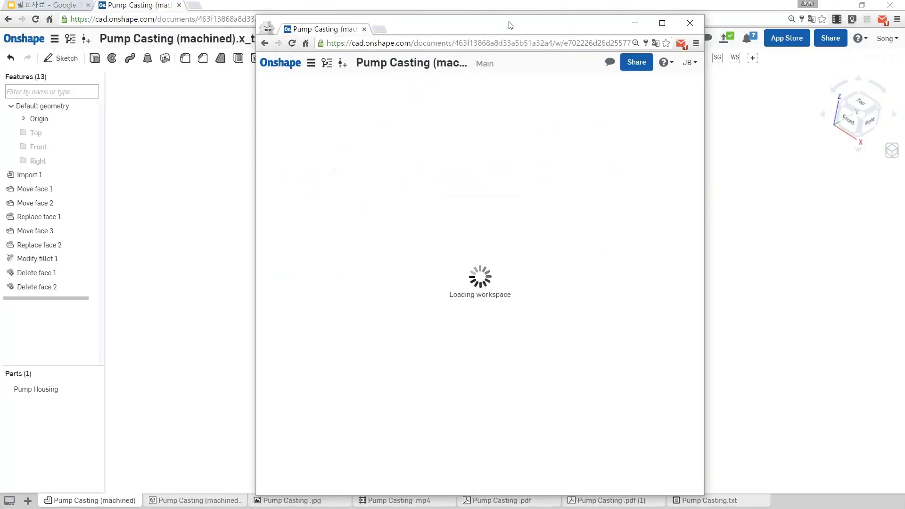
{"action": "left_click_drag", "start_coordinate": [510, 25], "coordinate": [904, 25]}
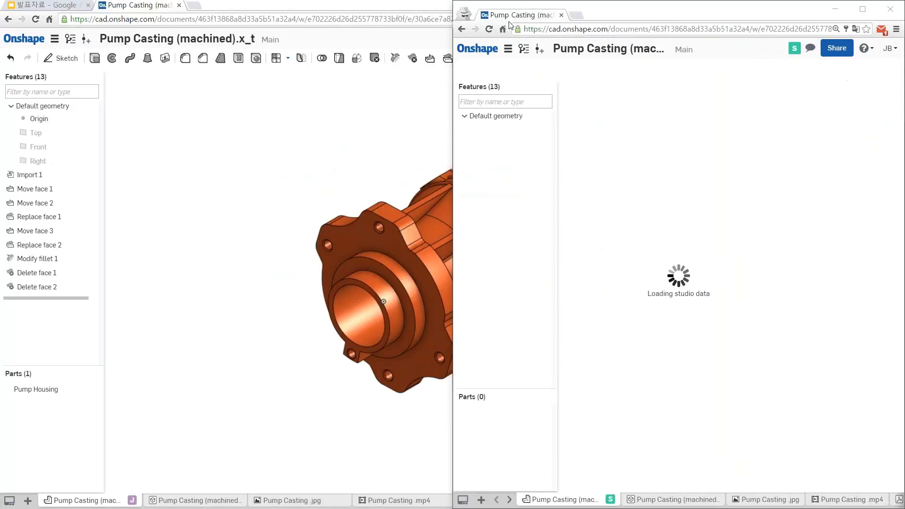
{"action": "left_click", "coordinate": [236, 118]}
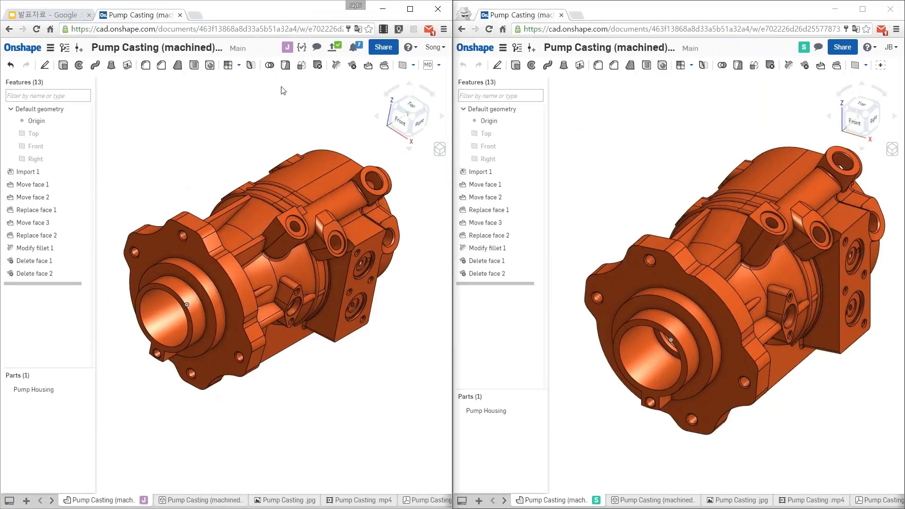
Make the owner window follow the collaborator, then check the 34 mm flange edge and underside
{"action": "left_click", "coordinate": [287, 47]}
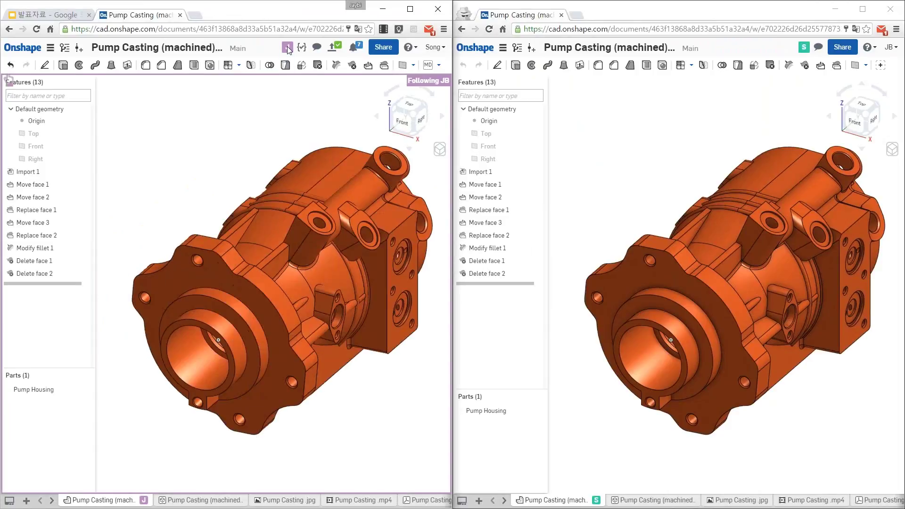
{"action": "scroll", "coordinate": [668, 222], "scroll_direction": "down", "scroll_amount": 2}
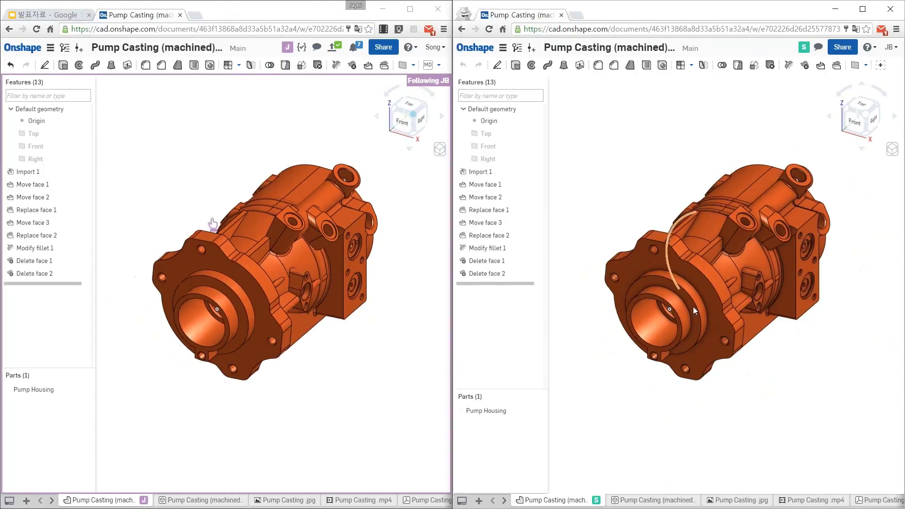
{"action": "left_click", "coordinate": [705, 309]}
{"action": "left_click", "coordinate": [804, 376]}
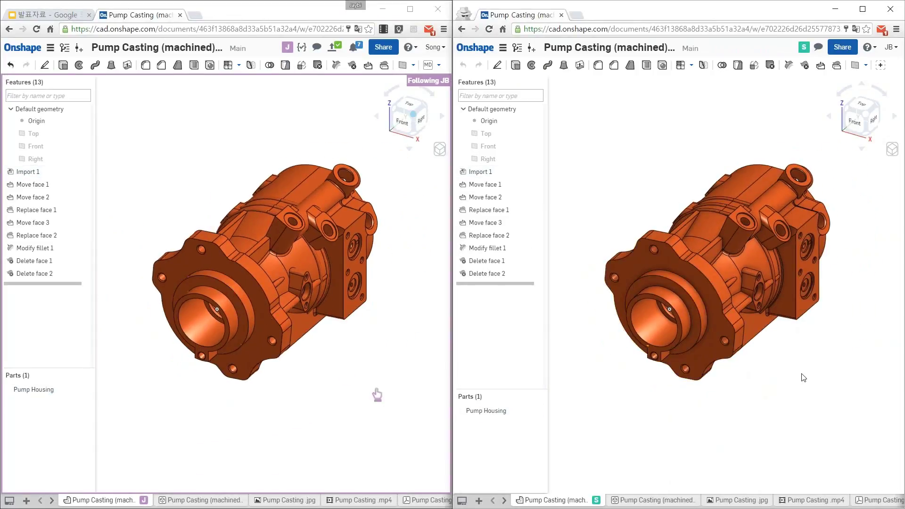
{"action": "mouse_move", "coordinate": [803, 376]}
{"action": "right_mouse_down"}
{"action": "mouse_move", "coordinate": [675, 397]}
{"action": "mouse_move", "coordinate": [687, 375]}
{"action": "mouse_move", "coordinate": [641, 308]}
{"action": "right_mouse_up"}
{"action": "scroll", "coordinate": [641, 308], "scroll_direction": "up", "scroll_amount": 2}
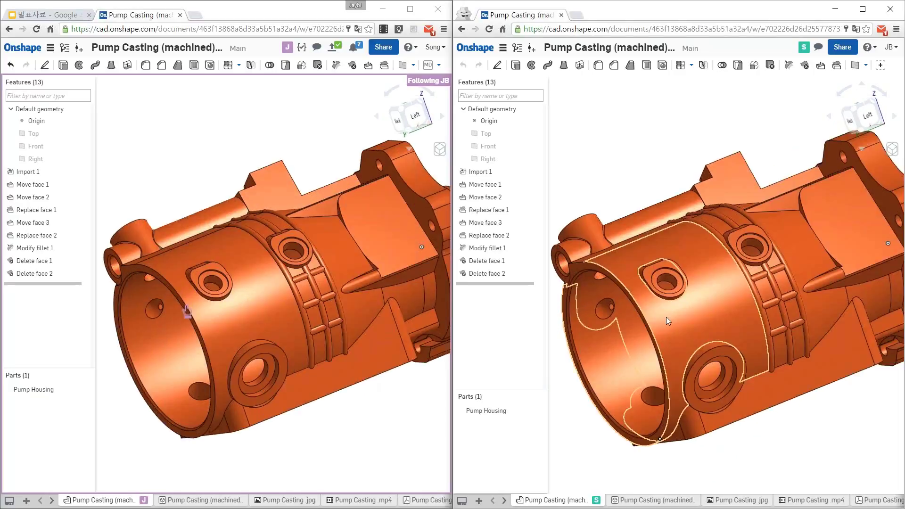
{"action": "scroll", "coordinate": [666, 317], "scroll_direction": "up", "scroll_amount": 2}
{"action": "scroll", "coordinate": [661, 283], "scroll_direction": "up", "scroll_amount": 2}
{"action": "scroll", "coordinate": [656, 269], "scroll_direction": "up", "scroll_amount": 2}
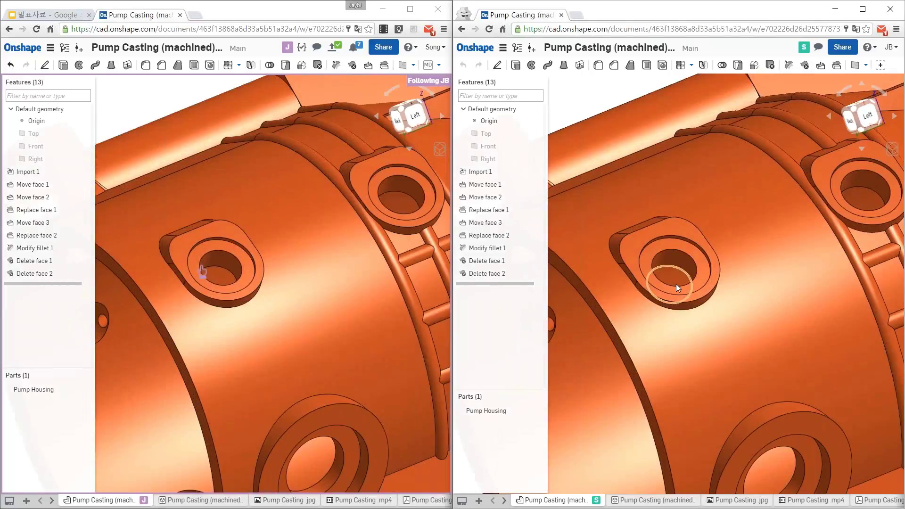
{"action": "scroll", "coordinate": [676, 284], "scroll_direction": "up", "scroll_amount": 2}
Select the 5 mm radius bore, then orbit and zoom in on the bolt-hole boss
{"action": "left_click", "coordinate": [677, 242]}
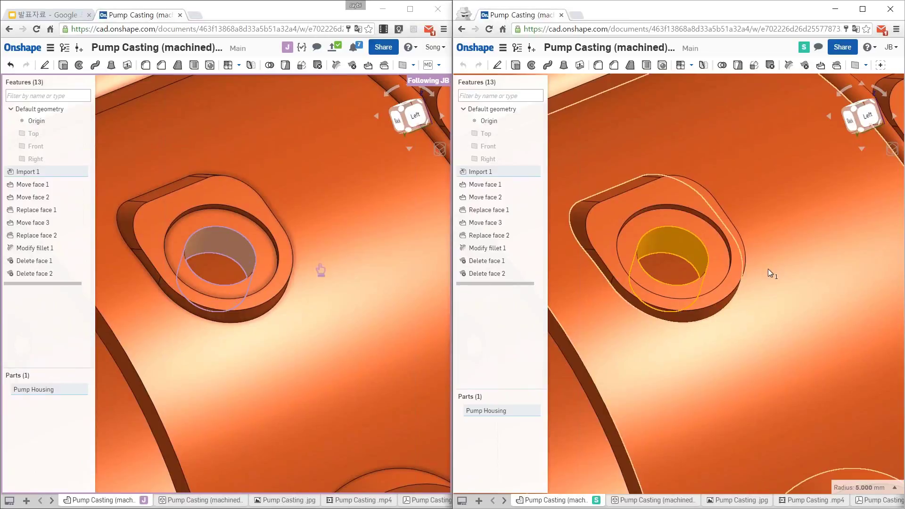
{"action": "scroll", "coordinate": [757, 276], "scroll_direction": "down", "scroll_amount": 3}
{"action": "scroll", "coordinate": [747, 279], "scroll_direction": "down", "scroll_amount": 3}
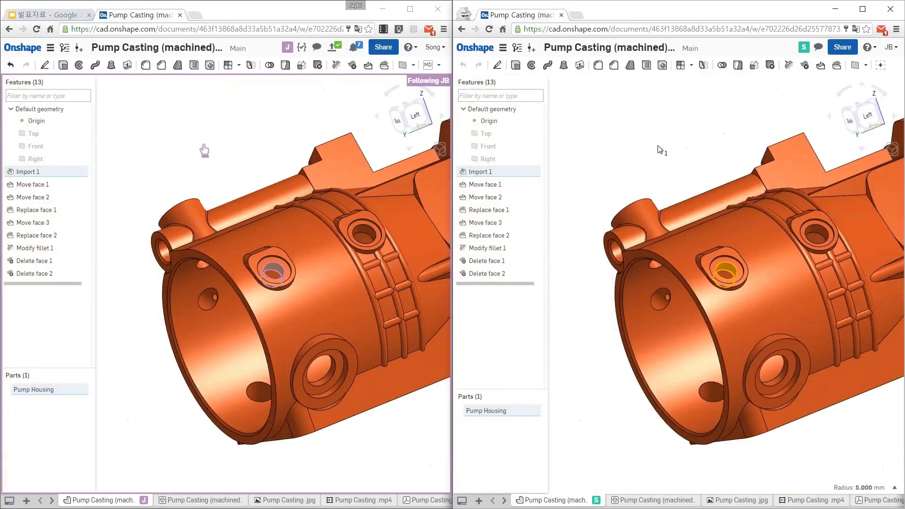
{"action": "left_click", "coordinate": [682, 194]}
{"action": "right_click_drag", "start_coordinate": [682, 193], "coordinate": [658, 266]}
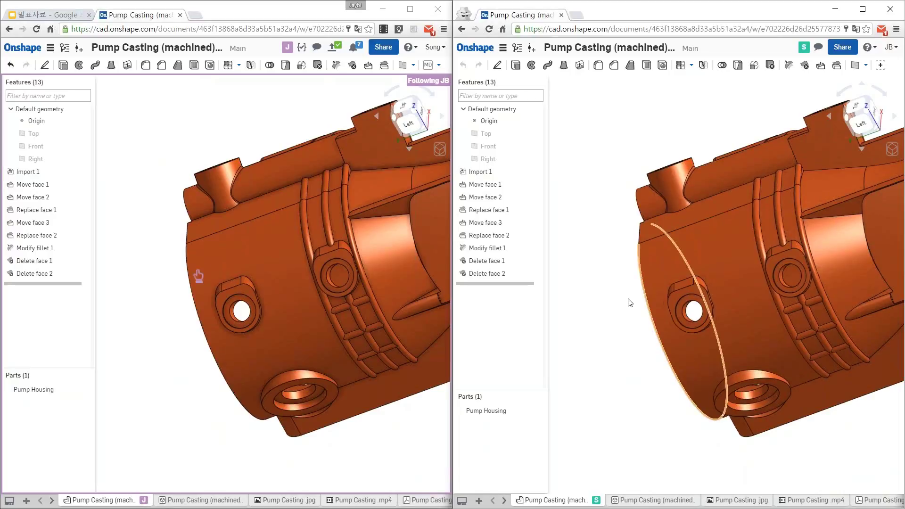
{"action": "scroll", "coordinate": [626, 307], "scroll_direction": "up", "scroll_amount": 1}
{"action": "scroll", "coordinate": [755, 319], "scroll_direction": "up", "scroll_amount": 2}
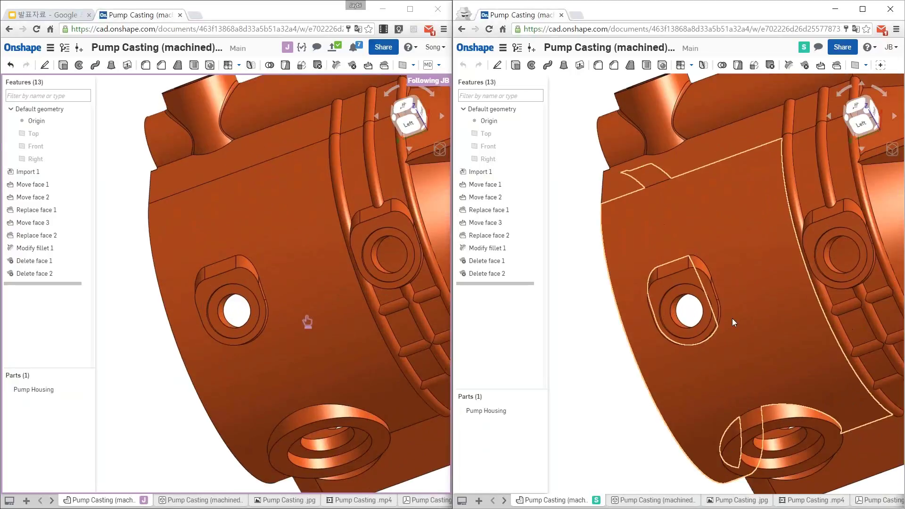
{"action": "scroll", "coordinate": [698, 318], "scroll_direction": "down", "scroll_amount": 1}
{"action": "right_click_drag", "start_coordinate": [692, 323], "coordinate": [708, 329]}
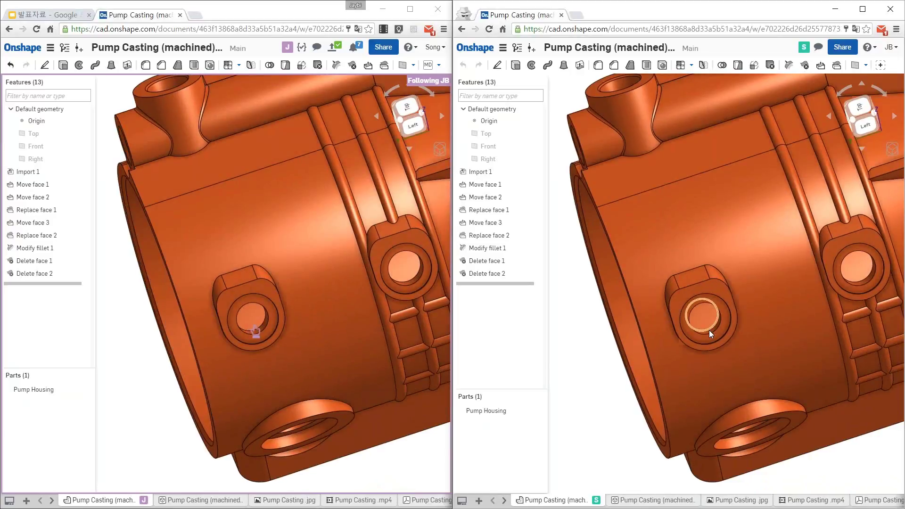
{"action": "scroll", "coordinate": [709, 335], "scroll_direction": "down", "scroll_amount": 1}
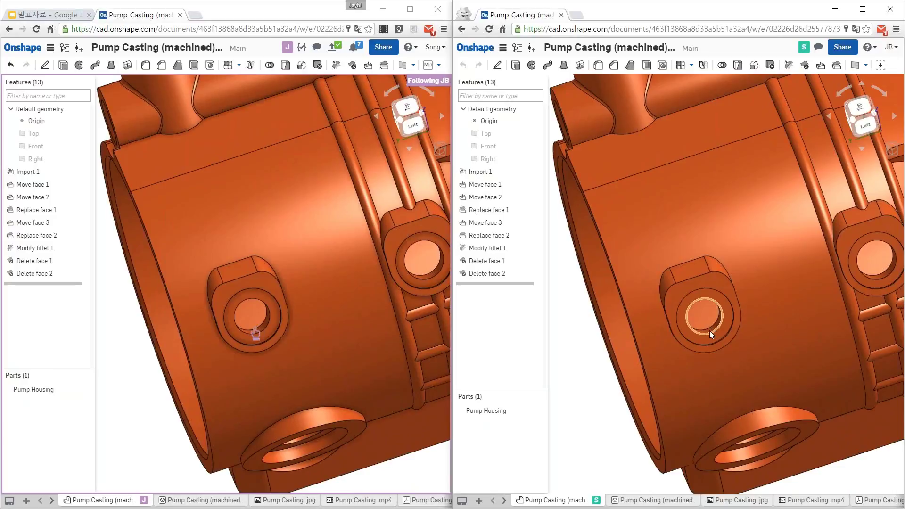
Attach the comment '해당 구멍의 크기를 확인해주세요' to the bolt-hole edge
{"action": "right_click", "coordinate": [710, 333]}
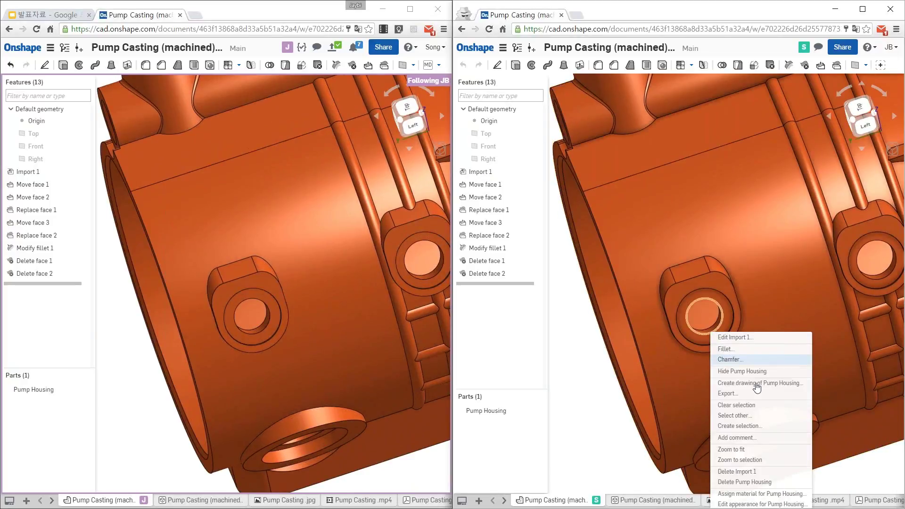
{"action": "left_click", "coordinate": [743, 439]}
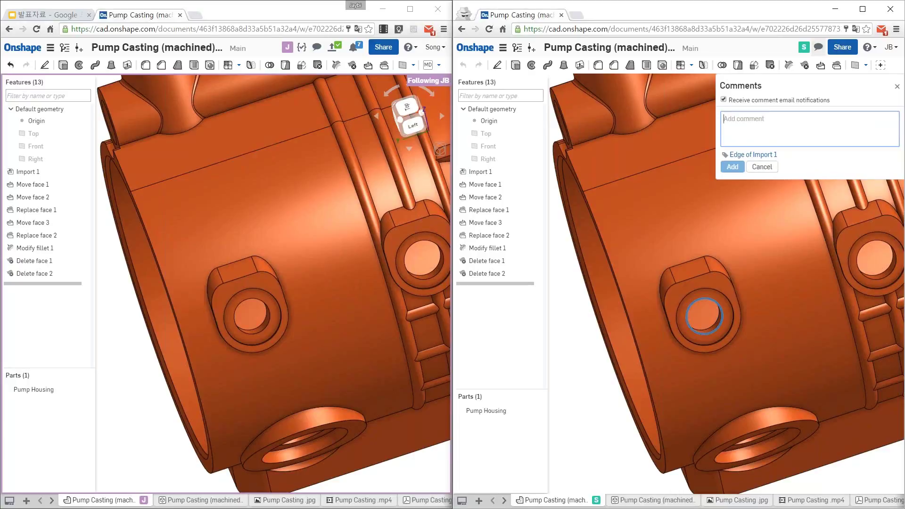
{"action": "type", "text": "해당"}
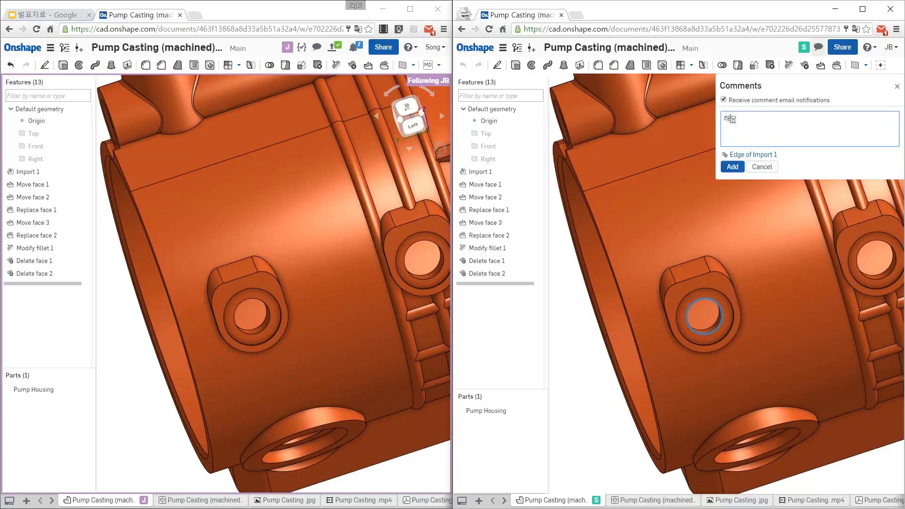
{"action": "type", "text": "구멍의 크"}
{"action": "type", "text": "기를 확인"}
{"action": "type", "text": "해달라"}
{"action": "key", "text": "BackSpace"}
{"action": "key", "text": "BackSpace"}
{"action": "key", "text": "BackSpace"}
{"action": "key", "text": "BackSpace"}
{"action": "type", "text": "주세요"}
{"action": "left_click", "coordinate": [733, 166]}
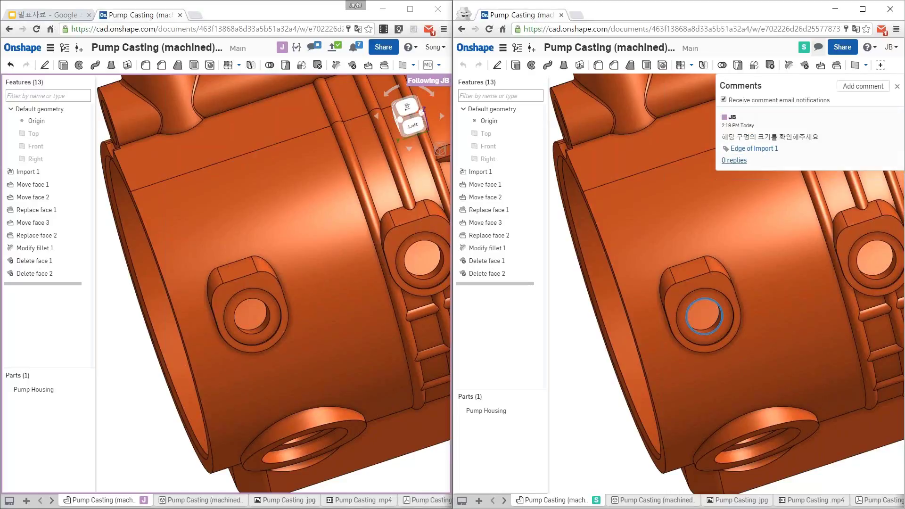
Stop following in the left window and open the hole comment in the Comments panel
{"action": "left_click", "coordinate": [136, 411]}
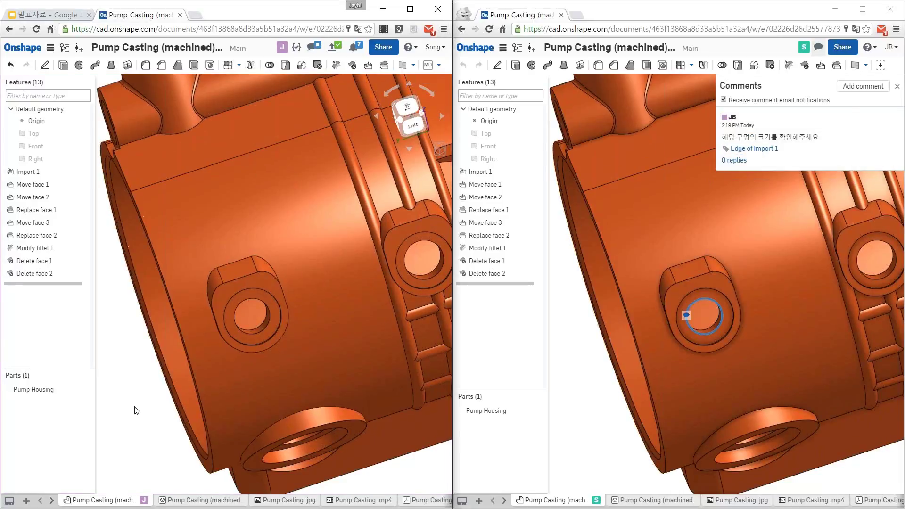
{"action": "mouse_move", "coordinate": [136, 410]}
{"action": "right_mouse_down"}
{"action": "mouse_move", "coordinate": [180, 341]}
{"action": "mouse_move", "coordinate": [258, 321]}
{"action": "mouse_move", "coordinate": [245, 315]}
{"action": "right_mouse_up"}
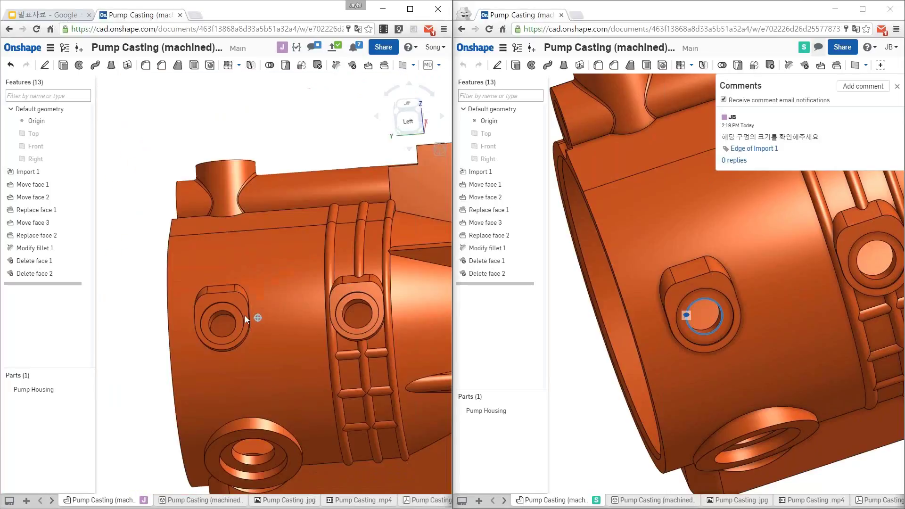
{"action": "left_click", "coordinate": [315, 52]}
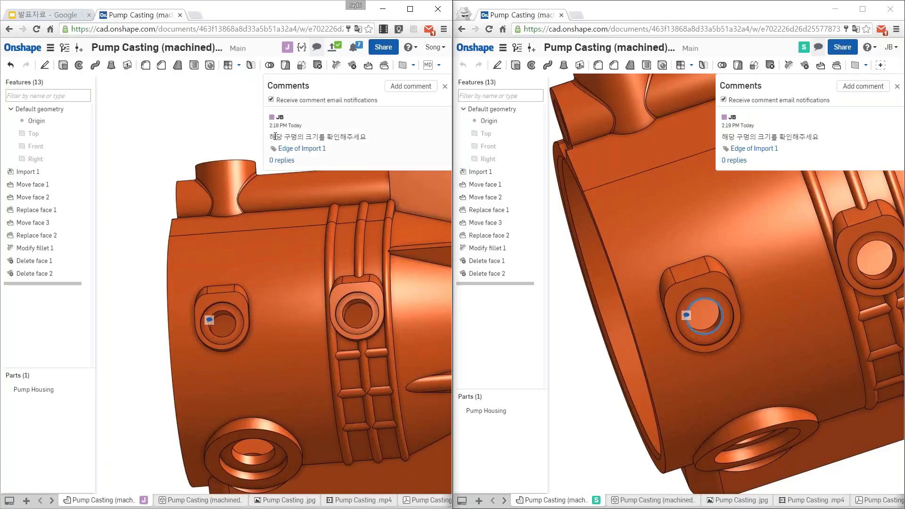
{"action": "left_click_drag", "start_coordinate": [270, 136], "coordinate": [378, 137]}
{"action": "left_click", "coordinate": [378, 137]}
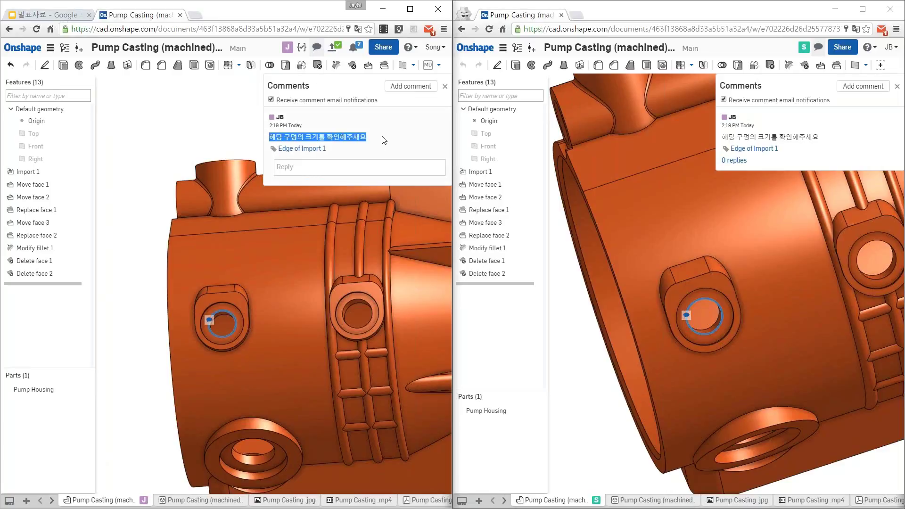
{"action": "double_click", "coordinate": [342, 137]}
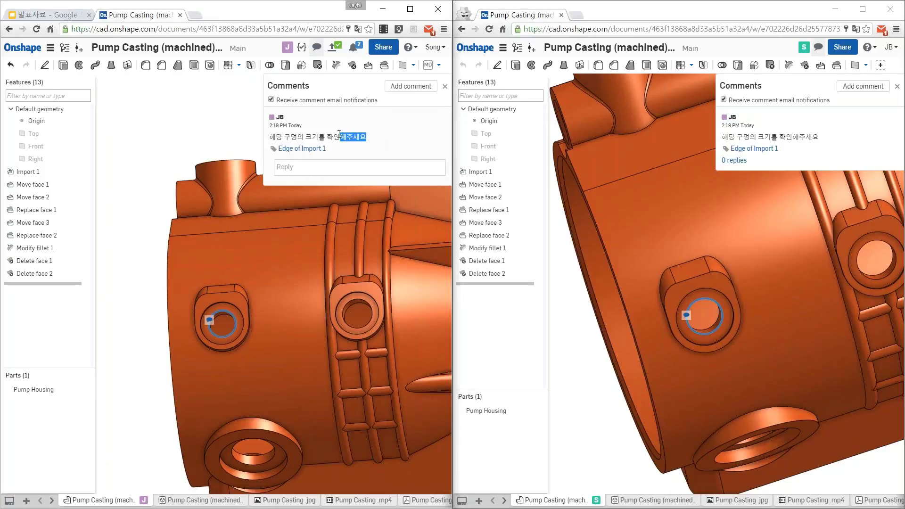
{"action": "left_click", "coordinate": [341, 139]}
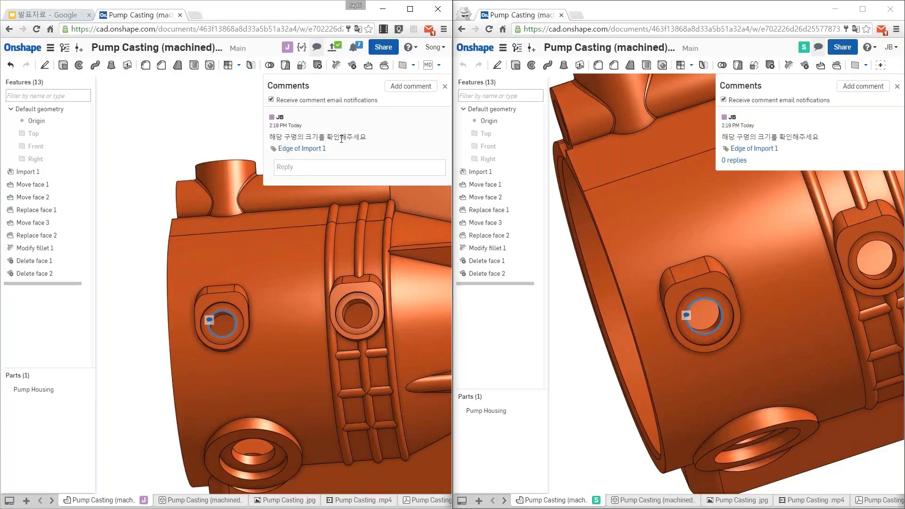
Jump to the commented hole edge and select it, showing a 10.000 mm diameter
{"action": "left_click", "coordinate": [304, 150]}
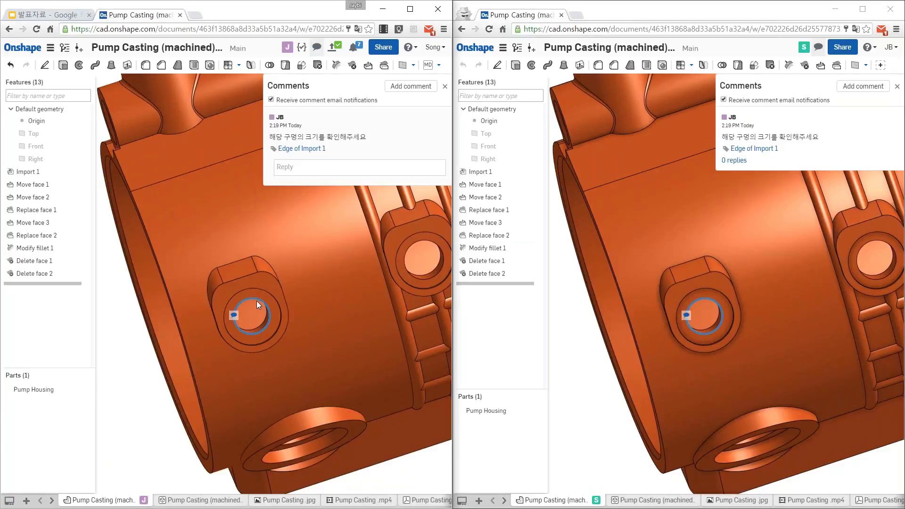
{"action": "scroll", "coordinate": [250, 307], "scroll_direction": "up", "scroll_amount": 1}
{"action": "scroll", "coordinate": [239, 310], "scroll_direction": "up", "scroll_amount": 1}
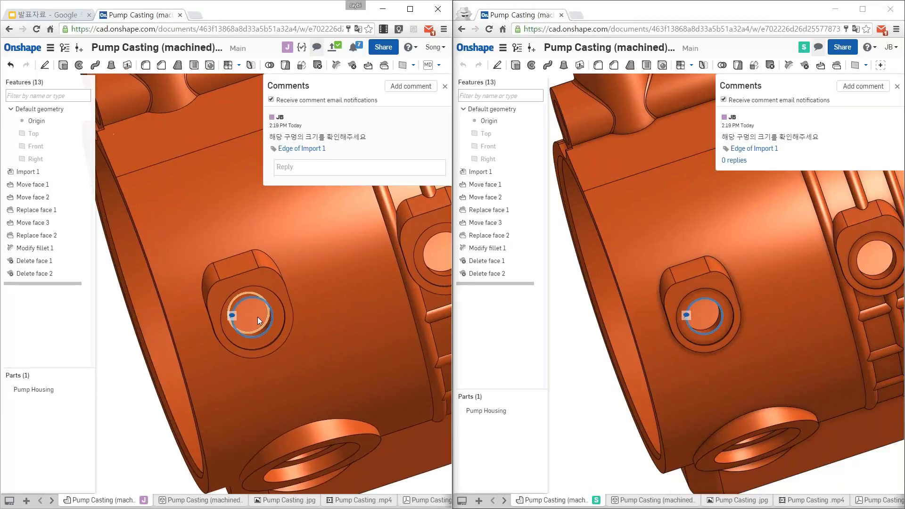
{"action": "scroll", "coordinate": [130, 393], "scroll_direction": "down", "scroll_amount": 1}
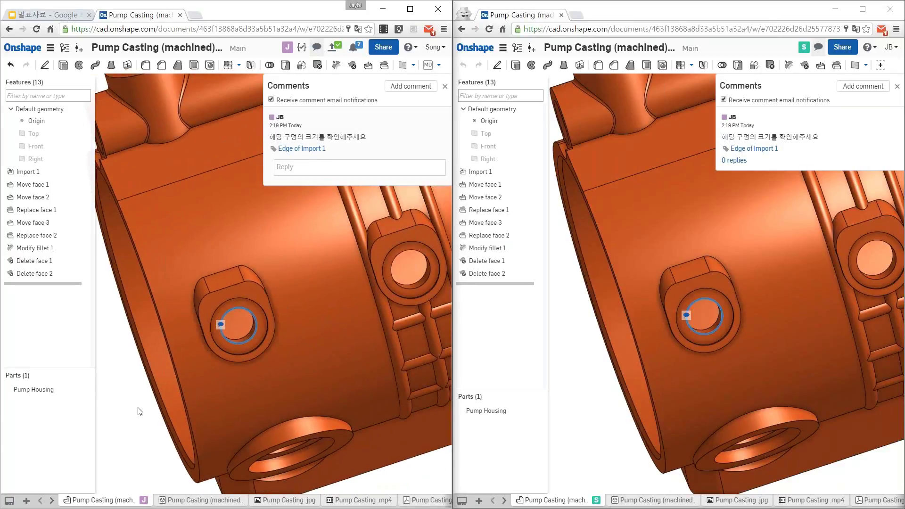
{"action": "left_click", "coordinate": [239, 342]}
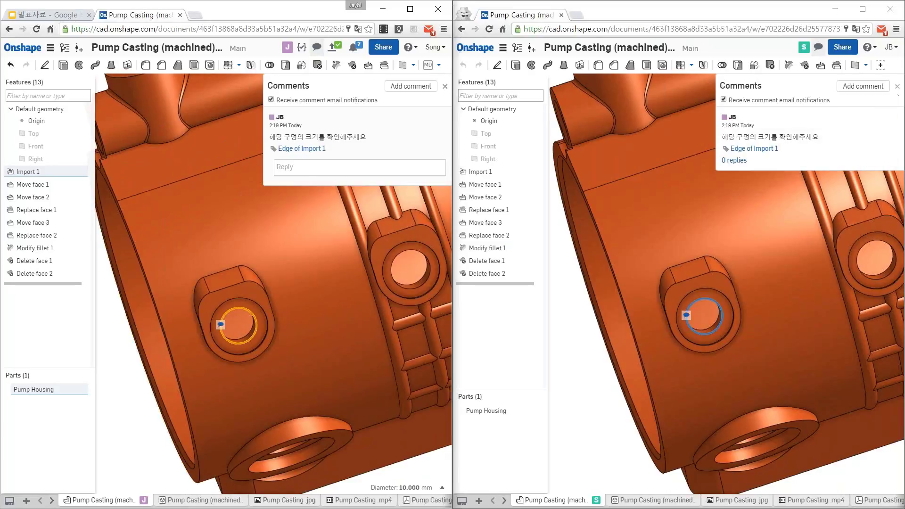
Reply '확인 결과 10mm 입니다 문제 없습니다.' to the hole comment
{"action": "left_click", "coordinate": [741, 249]}
{"action": "key", "text": "f"}
{"action": "mouse_move", "coordinate": [764, 247]}
{"action": "right_mouse_down"}
{"action": "mouse_move", "coordinate": [776, 288]}
{"action": "mouse_move", "coordinate": [746, 291]}
{"action": "mouse_move", "coordinate": [800, 307]}
{"action": "right_mouse_up"}
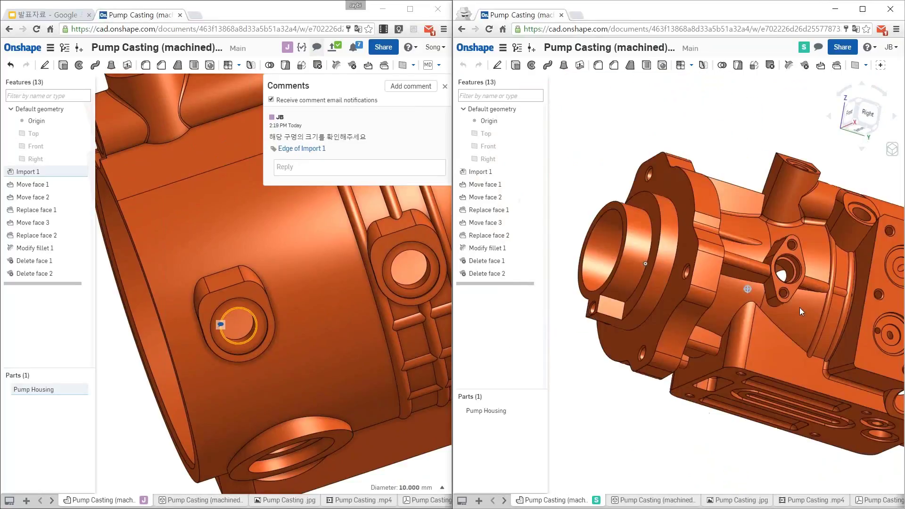
{"action": "left_click", "coordinate": [352, 166]}
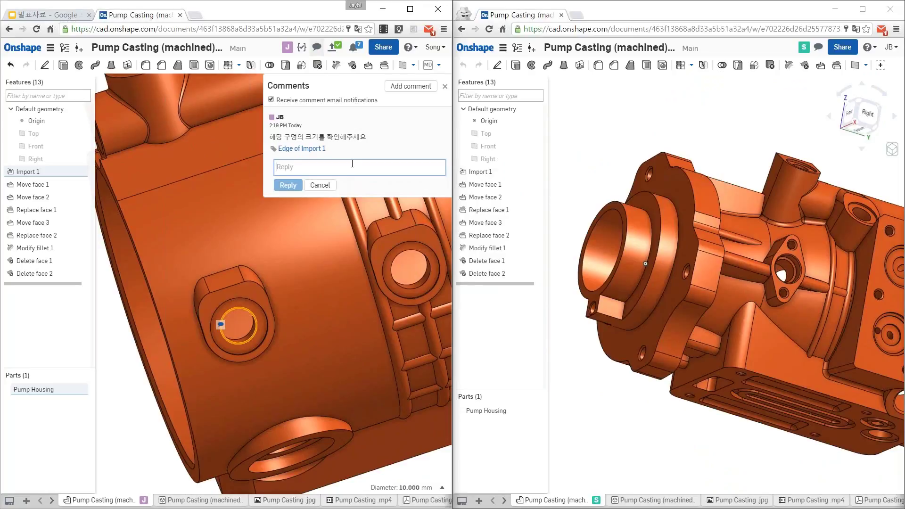
{"action": "type", "text": "확인결"}
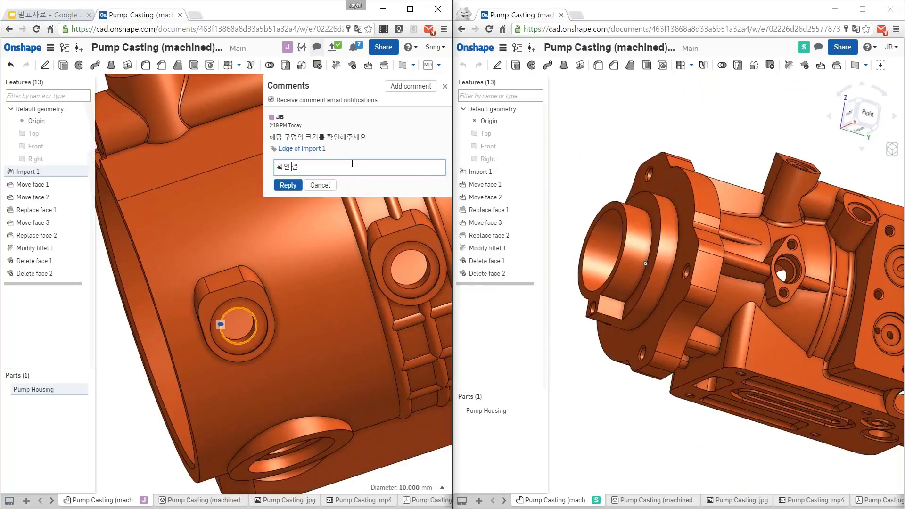
{"action": "type", "text": "과 "}
{"action": "type", "text": "1"}
{"action": "type", "text": "9"}
{"action": "type", "text": "mm 입니다 "}
{"action": "type", "text": "문제 없습니다"}
{"action": "type", "text": "."}
{"action": "left_click", "coordinate": [294, 188]}
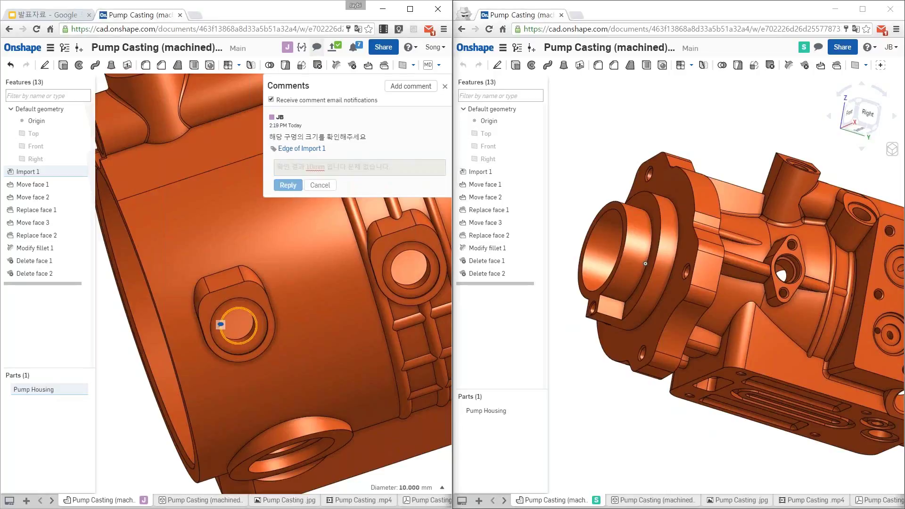
In the collaborator's window, expand the comment's reply and jump to the tagged hole edge
{"action": "left_click", "coordinate": [637, 122]}
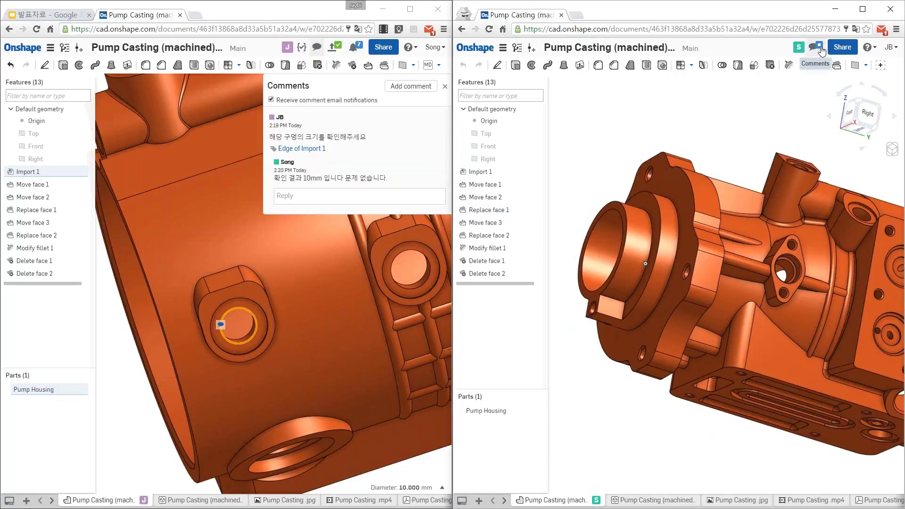
{"action": "left_click", "coordinate": [820, 52]}
{"action": "left_click", "coordinate": [732, 160]}
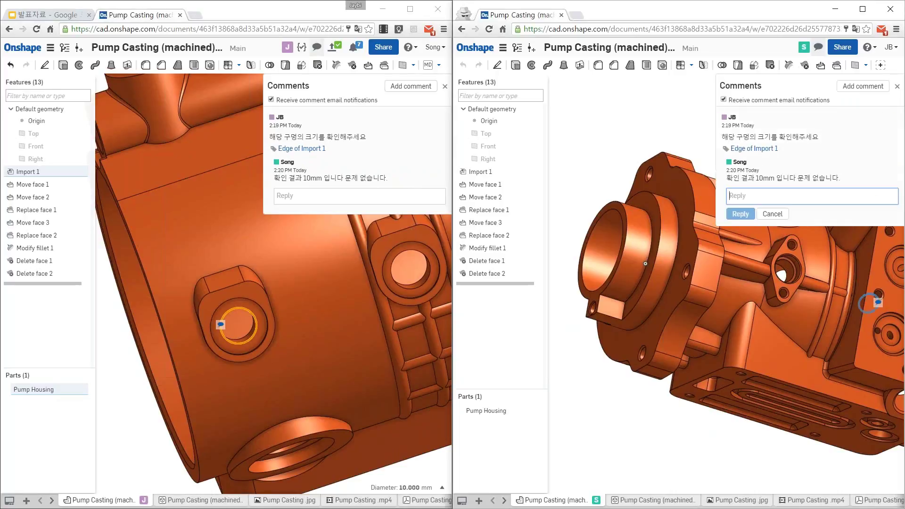
{"action": "left_click", "coordinate": [755, 149]}
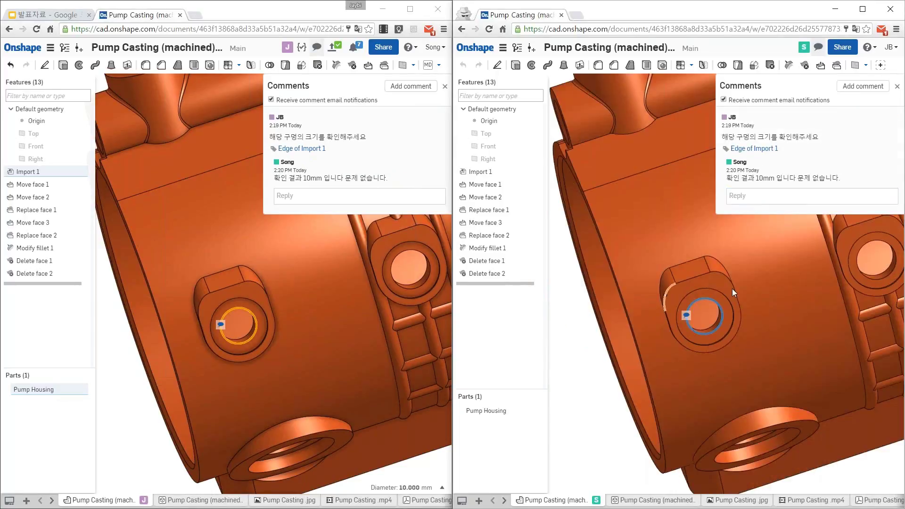
{"action": "left_click_drag", "start_coordinate": [729, 179], "coordinate": [868, 178]}
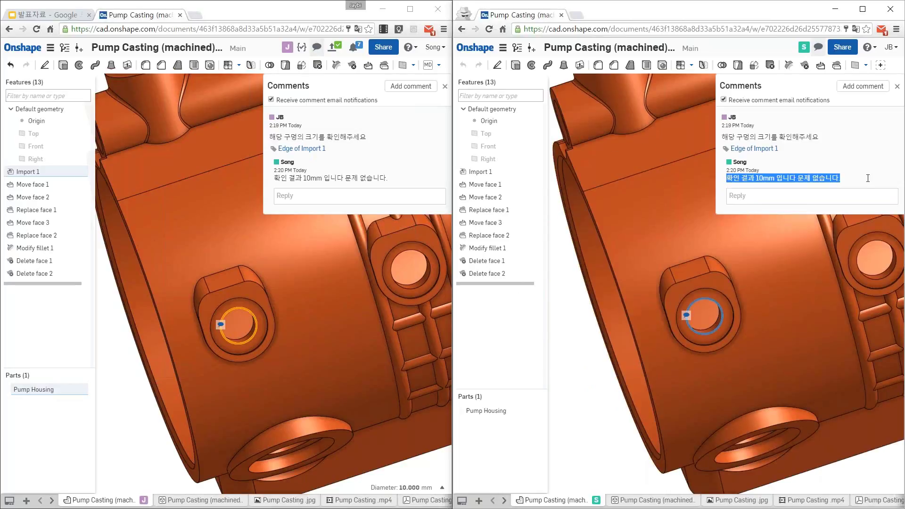
{"action": "left_click", "coordinate": [868, 178]}
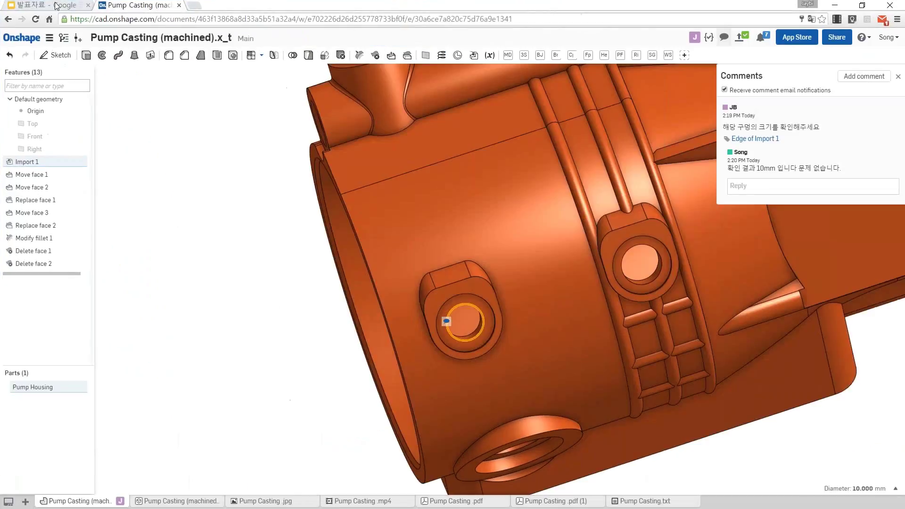
Return to the presentation and advance to the 'Onshape 7월 오프라인 교육 안내' slide
{"action": "left_click", "coordinate": [55, 6]}
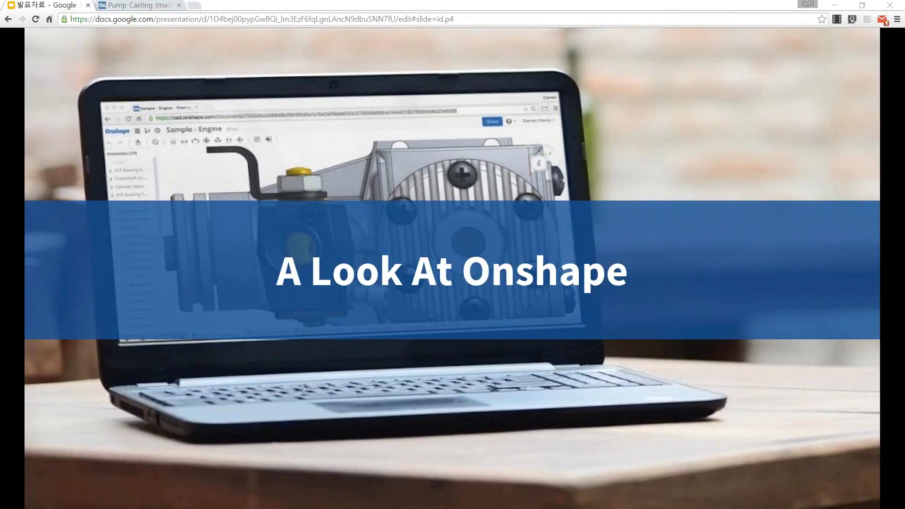
{"action": "key", "text": "Right"}
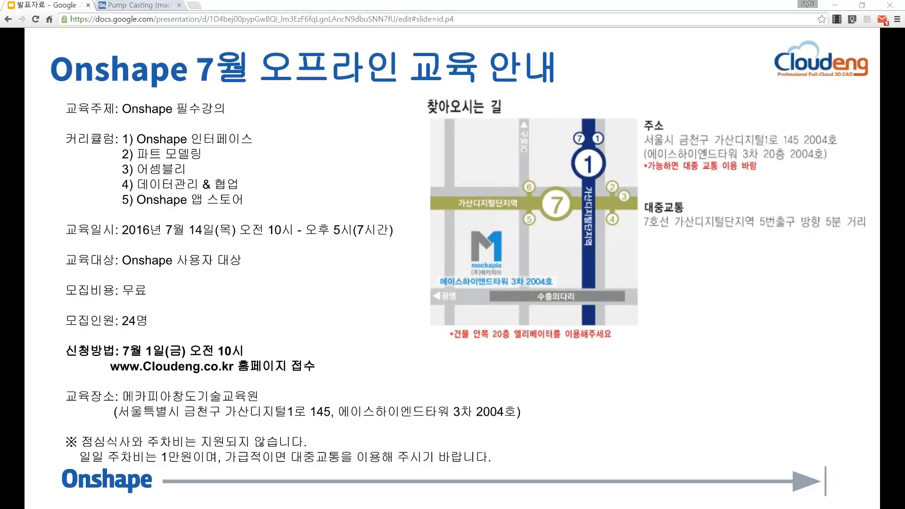
Advance past the '다음 단계' slide to the closing 'THANK YOU' slide 16
{"action": "key", "text": "Right"}
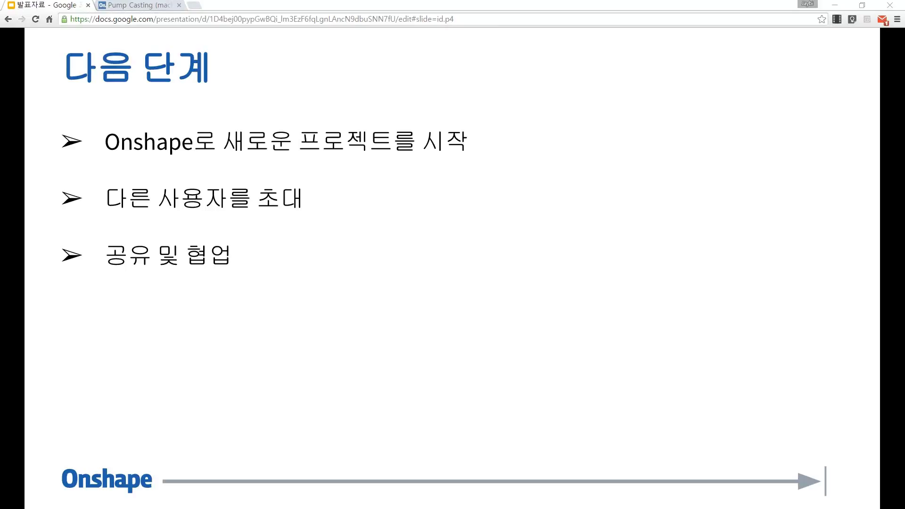
{"action": "left_click", "coordinate": [741, 244]}
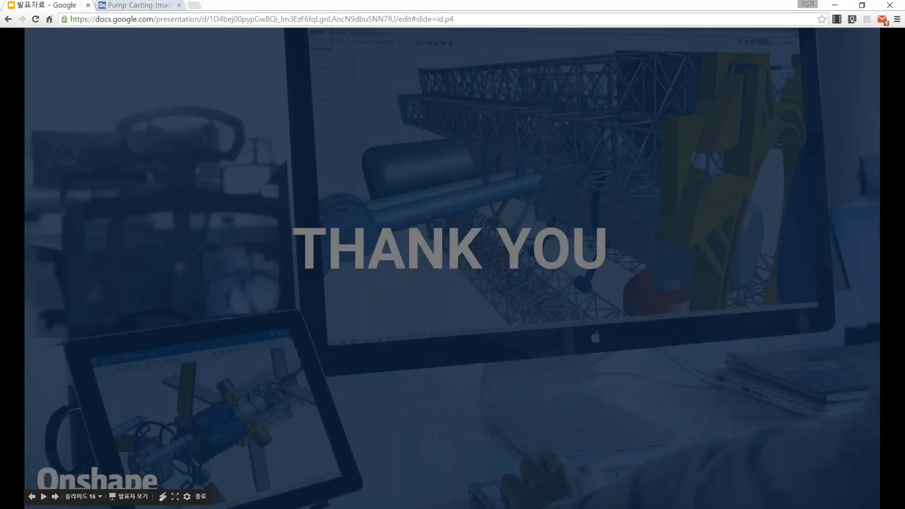